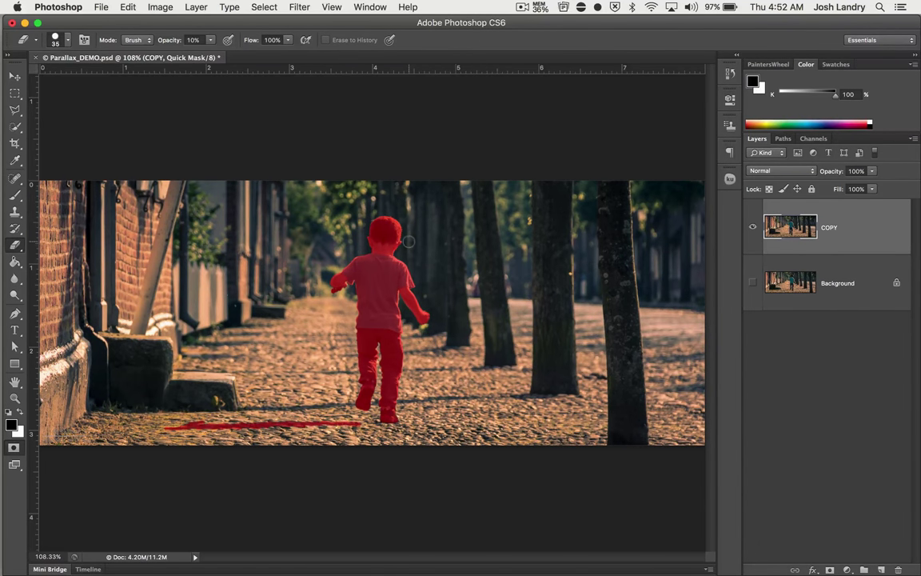
Step: Turn the quick mask into a selection and invert it so the boy and his shadow are selected
scroll(408, 255, up, 3)
scroll(408, 255, up, 1)
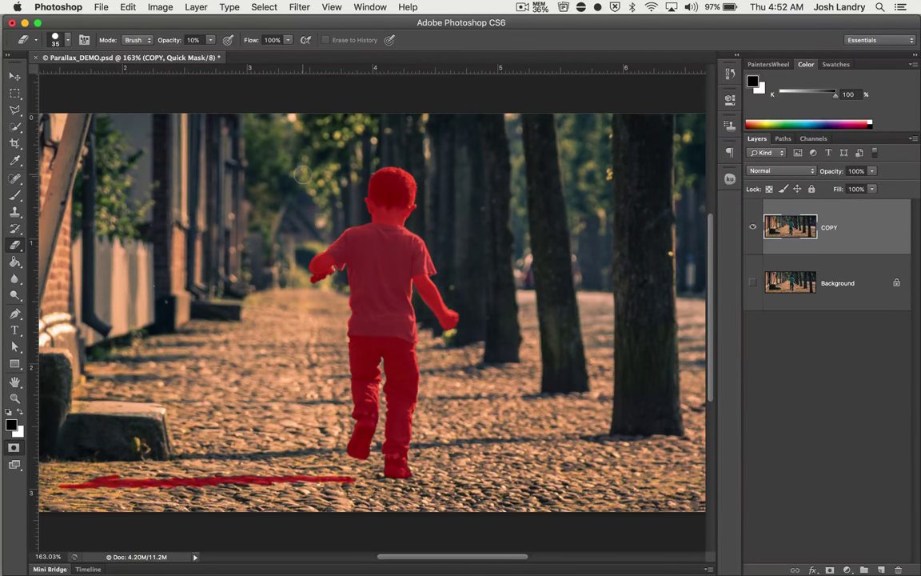
key(q)
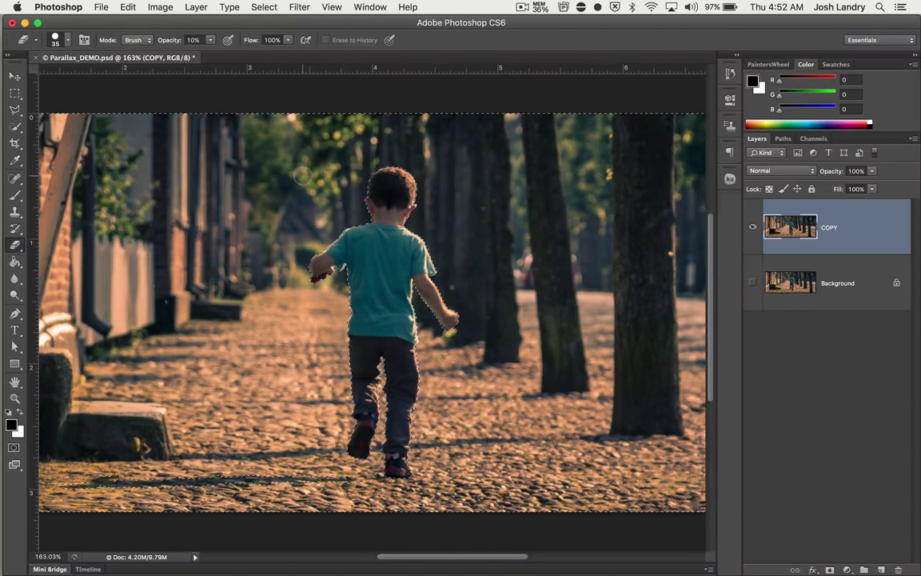
key(super+0)
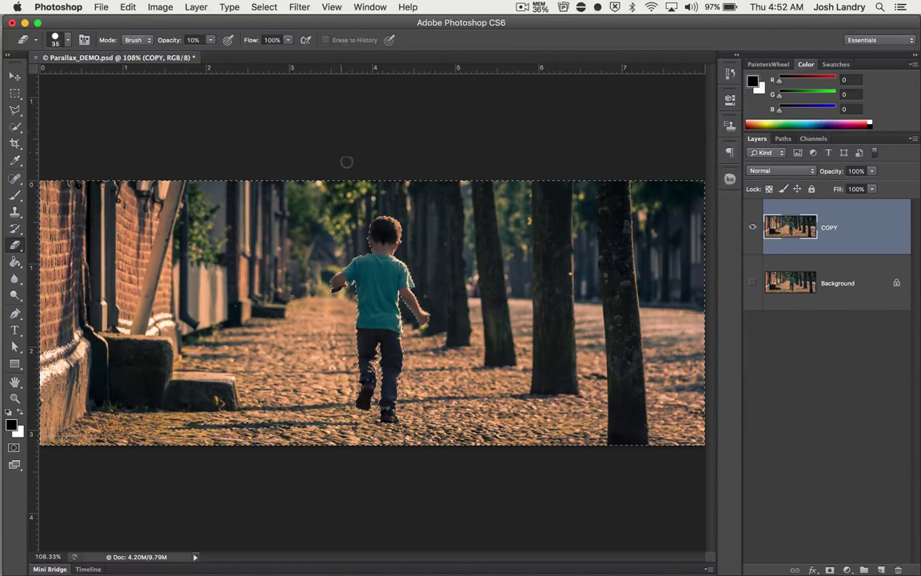
click(263, 7)
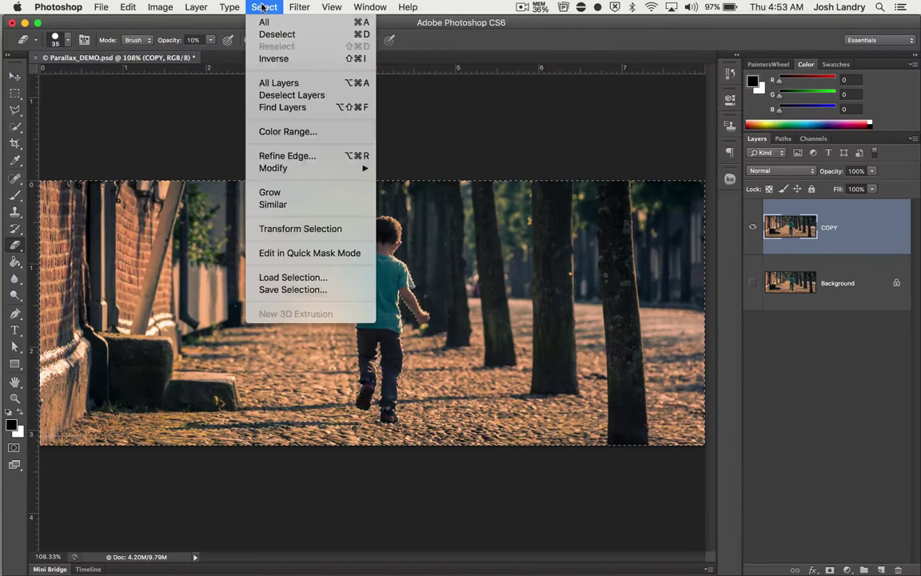
click(283, 59)
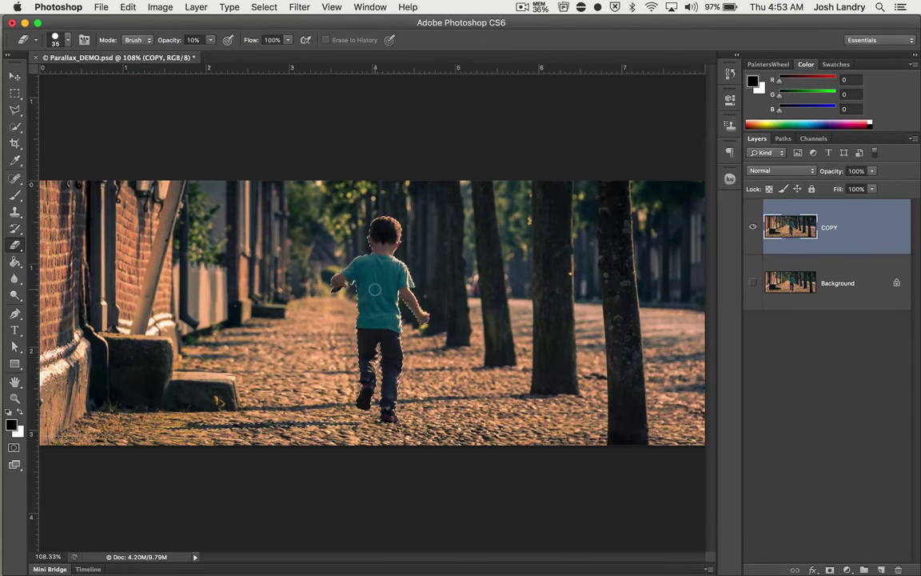
Step: Save the selection as a new channel named "Kid and Shadow" in Parallax_DEMO.psd
scroll(374, 290, up, 1)
scroll(375, 290, up, 5)
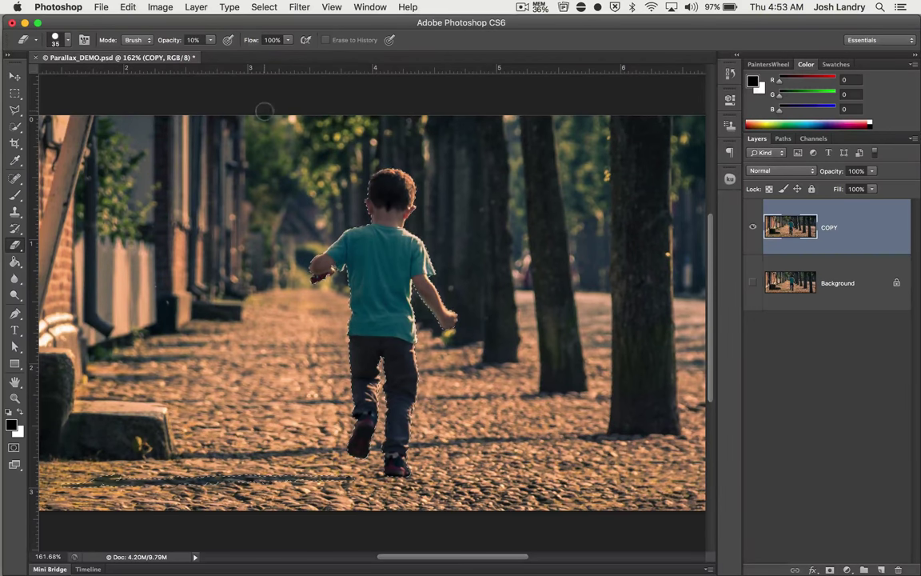
click(264, 7)
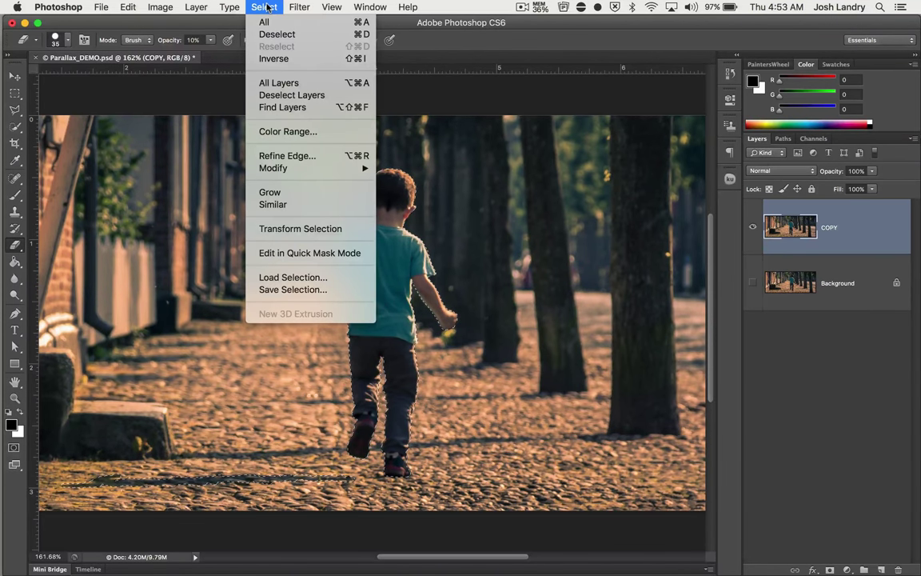
click(292, 289)
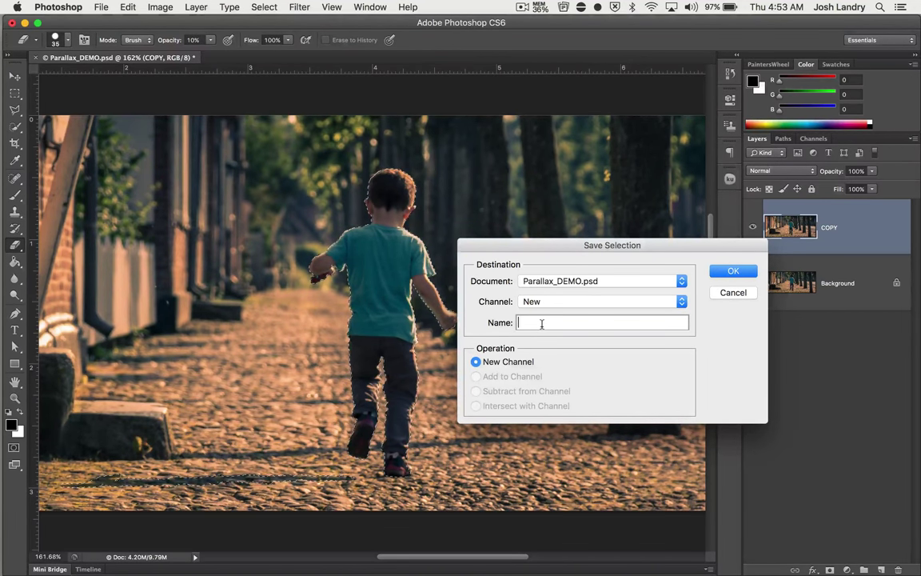
text(Kid)
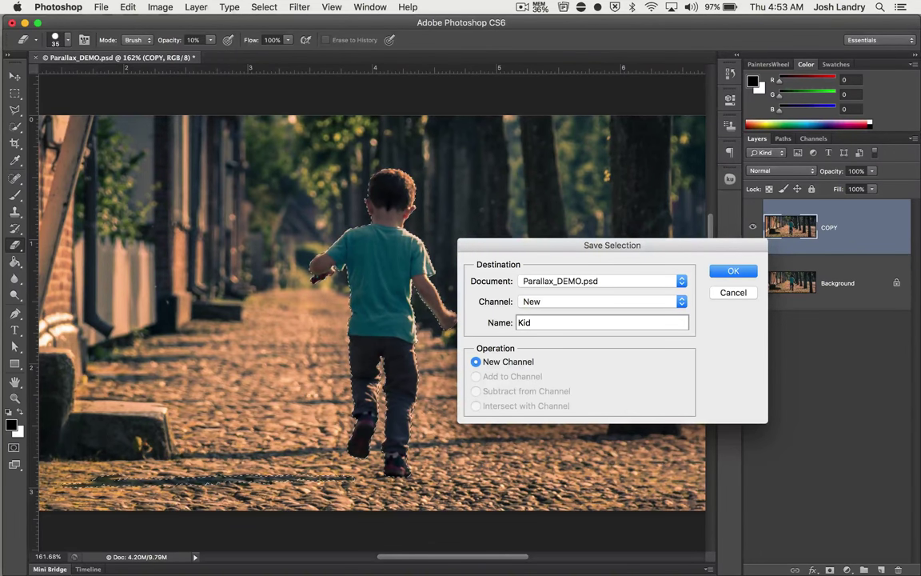
text( and Shadow)
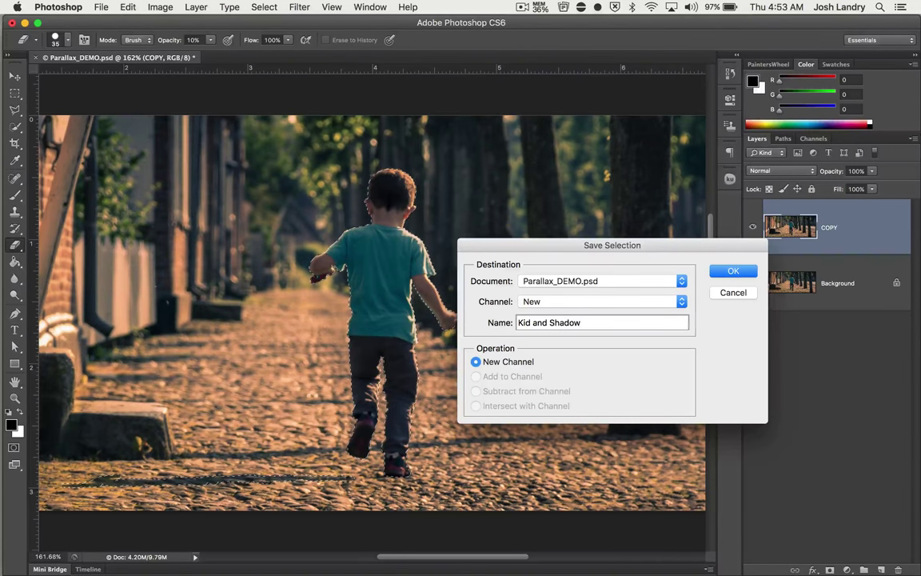
click(726, 272)
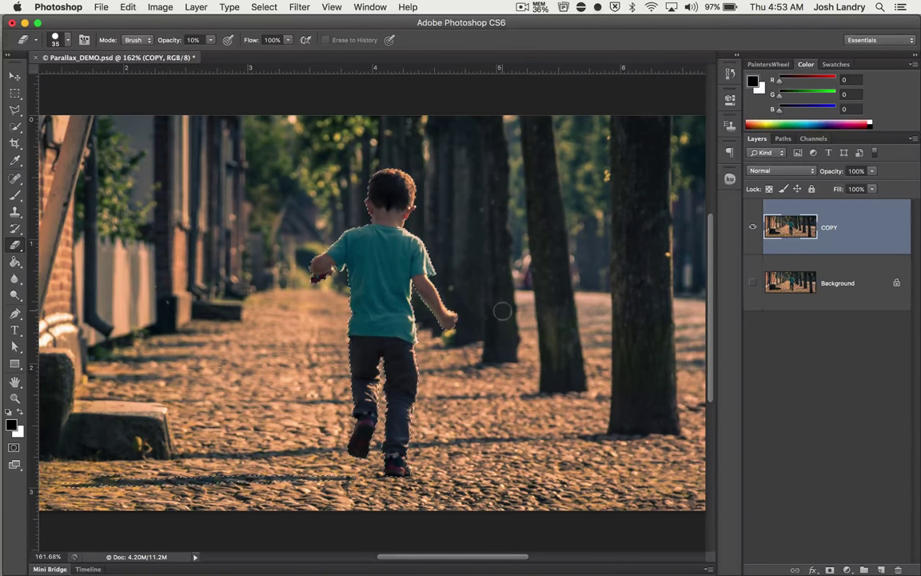
Step: Deselect everything and reload the saved "Kid and Shadow" channel as a new selection
click(264, 7)
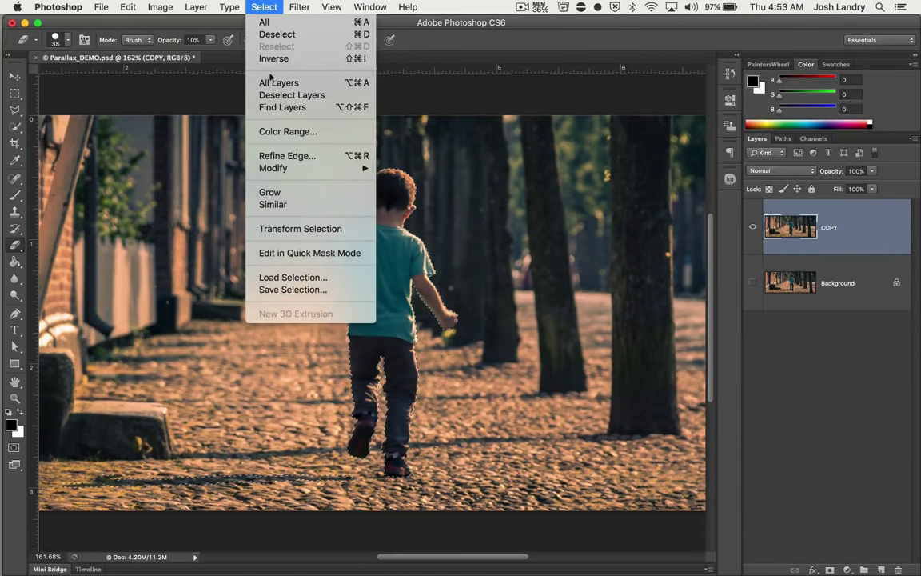
click(275, 35)
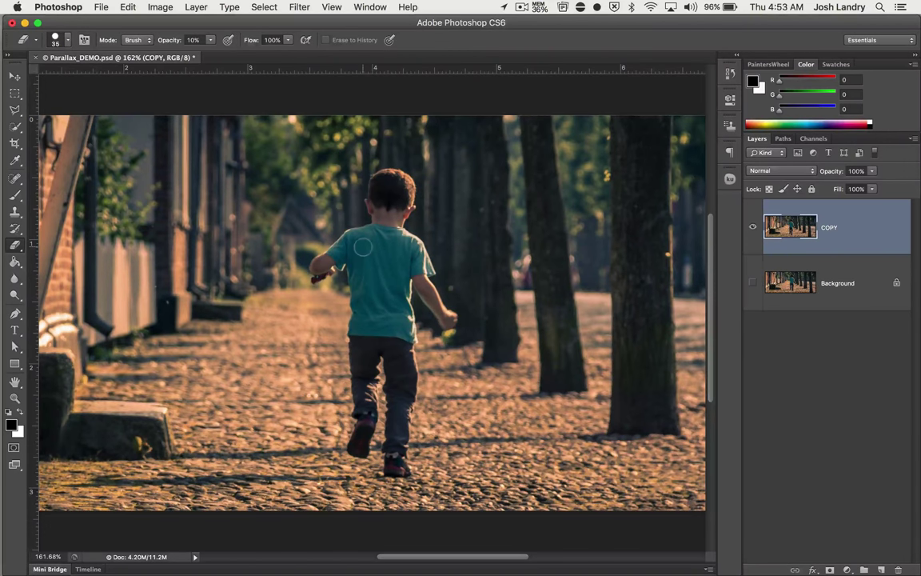
click(268, 7)
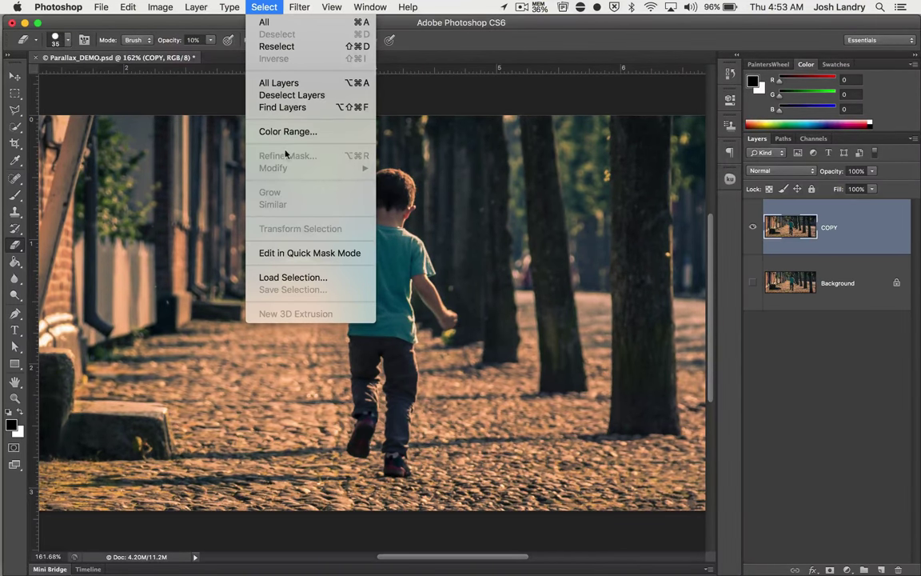
click(290, 277)
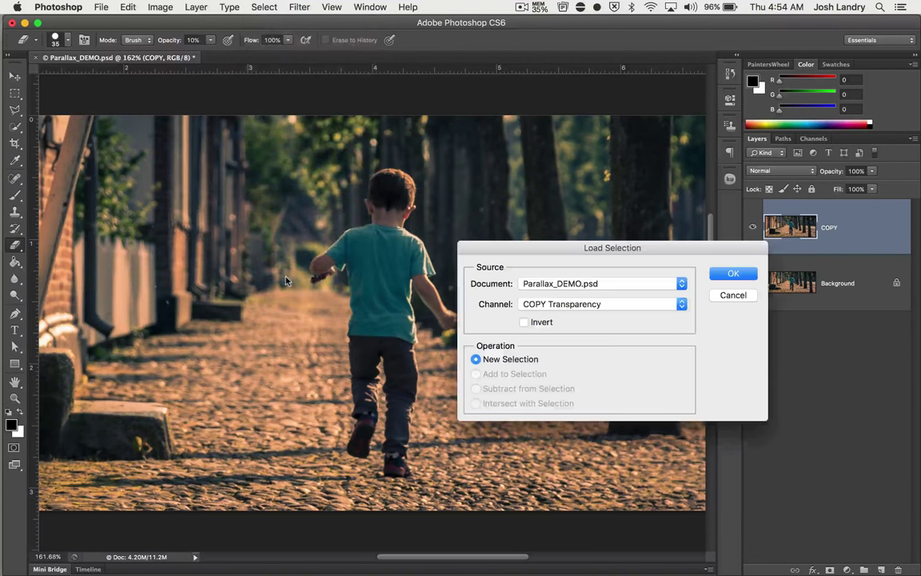
click(549, 304)
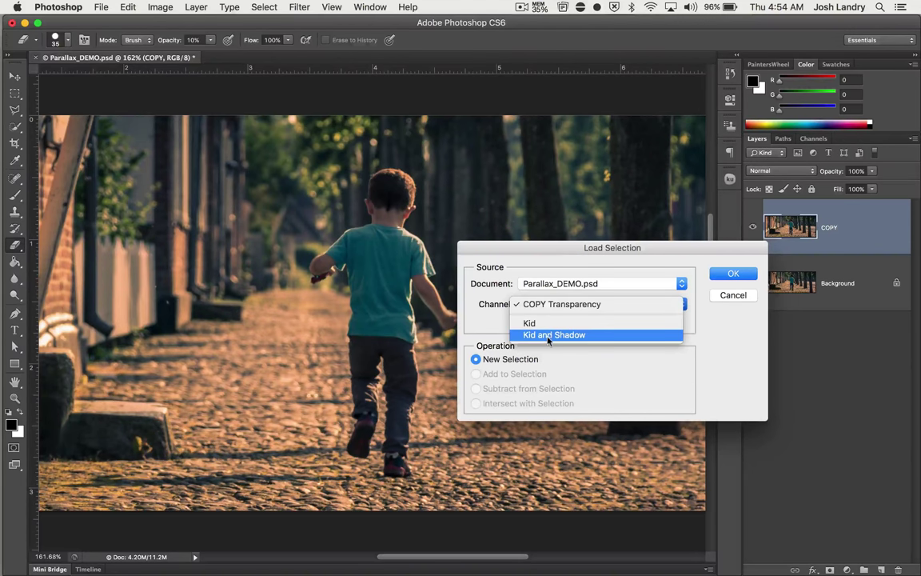
click(549, 335)
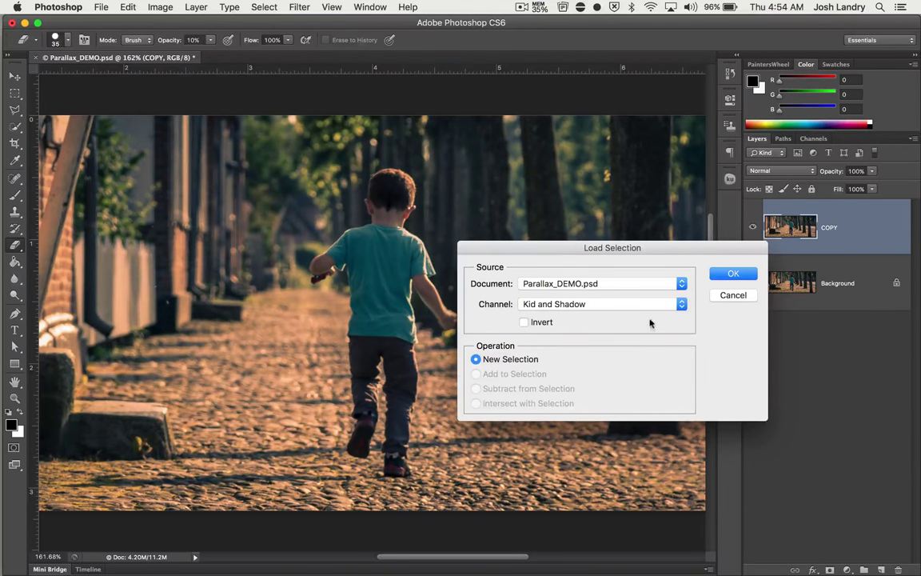
click(730, 274)
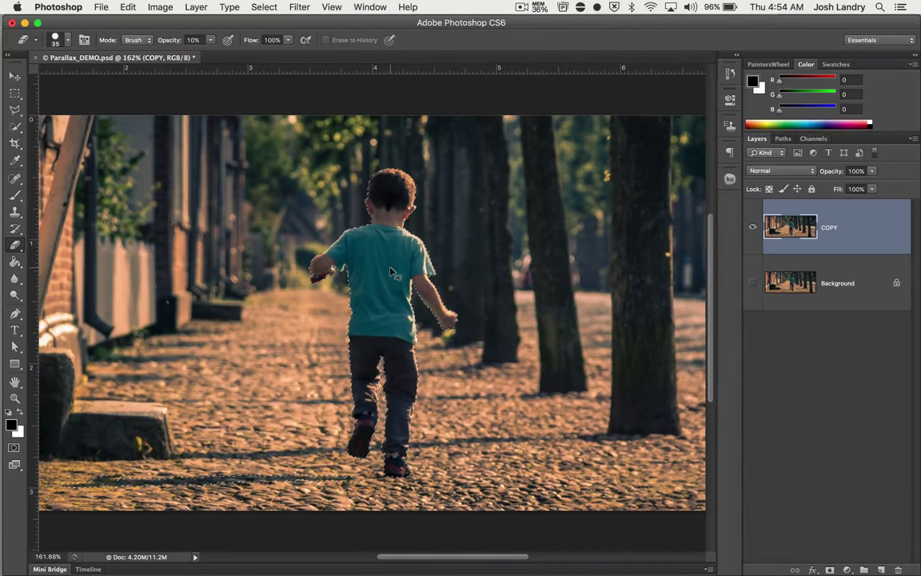
Step: Copy the selected boy and shadow to a new layer named KID and hide the COPY layer
key(super+j)
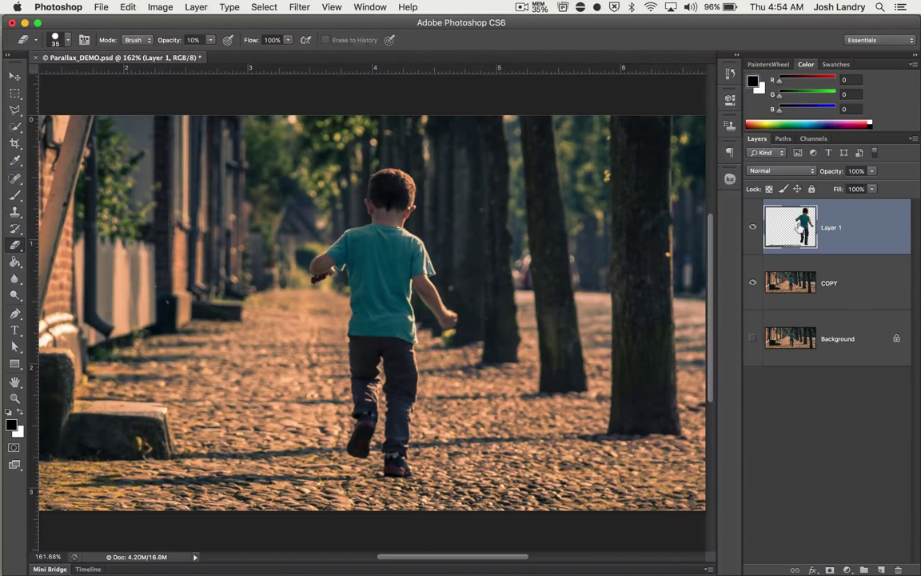
double_click(834, 229)
text(KID)
key(Return)
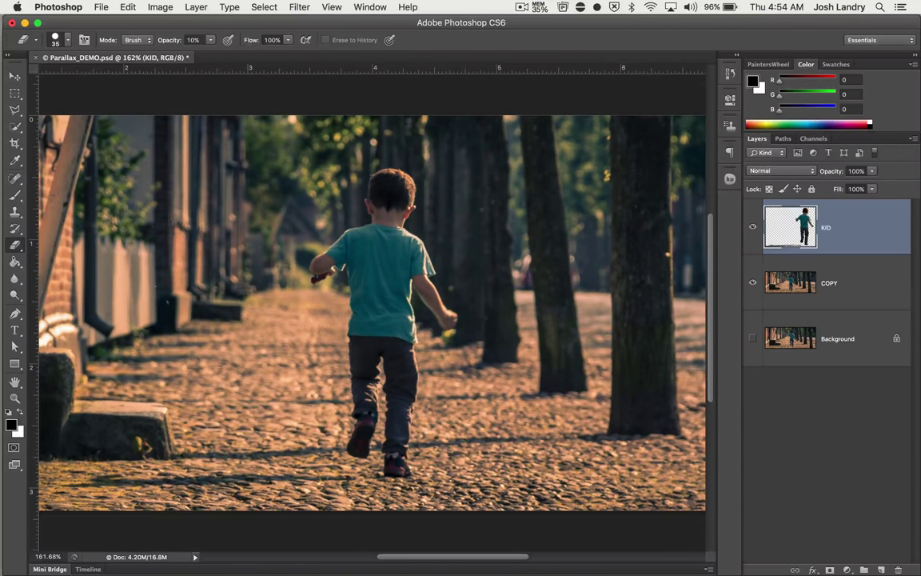
click(752, 285)
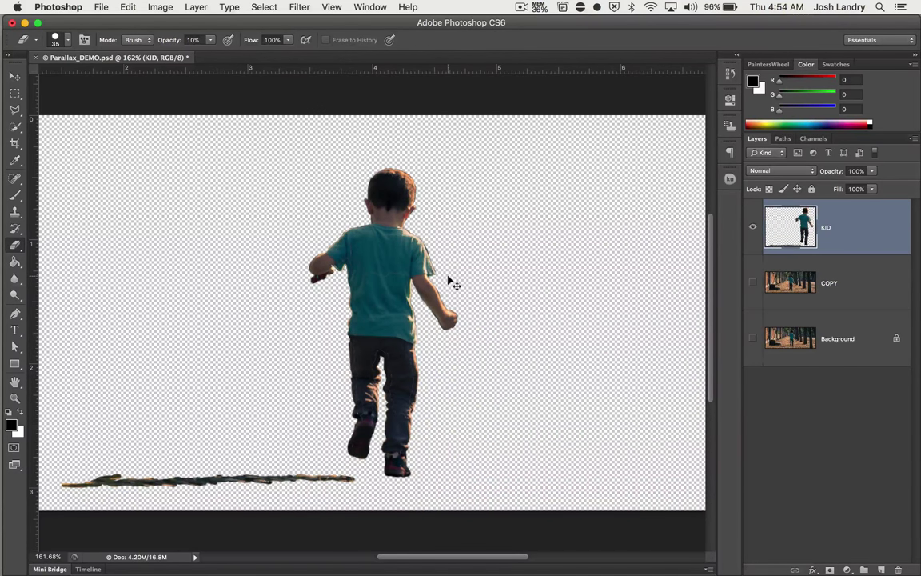
Step: Lightly erase the edge of the boy's right shoulder using the hard round 35 px eraser at 10% opacity
scroll(449, 280, up, 5)
scroll(448, 280, up, 1)
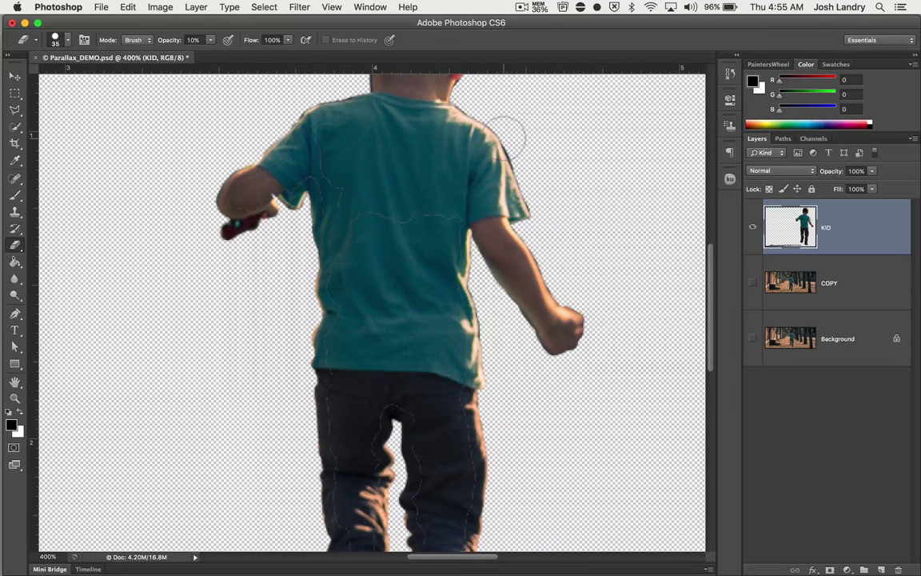
right_click(461, 172)
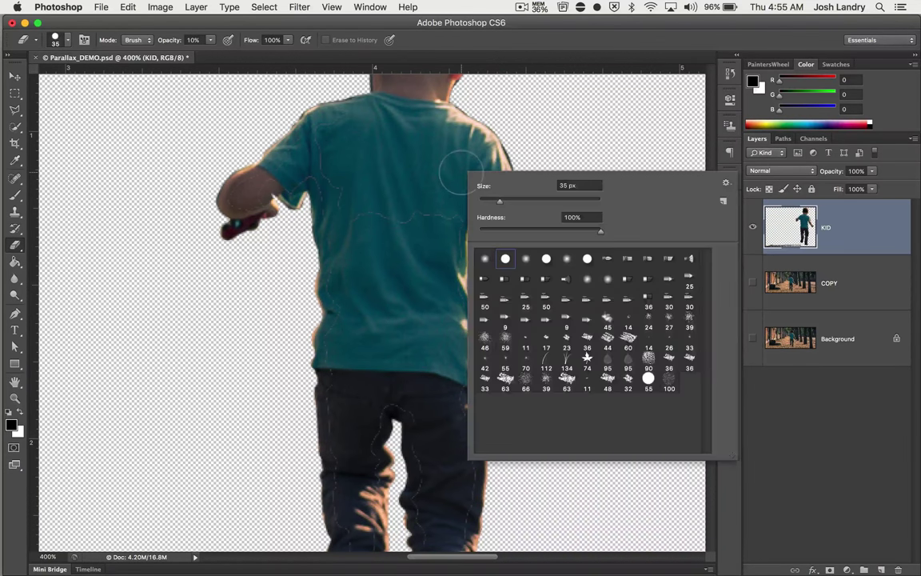
double_click(506, 260)
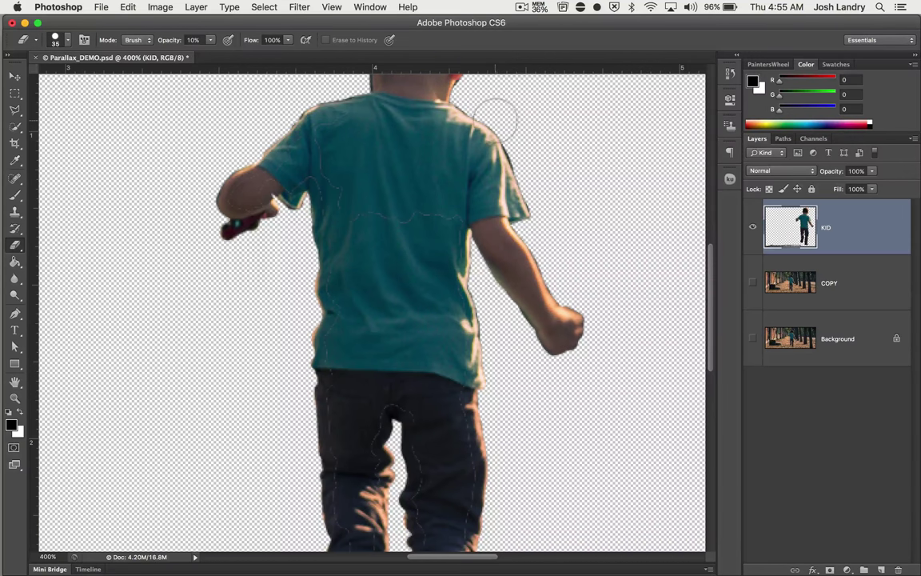
mouse_move(517, 152)
mouse_down()
mouse_move(441, 128)
mouse_move(467, 151)
mouse_move(502, 154)
mouse_up()
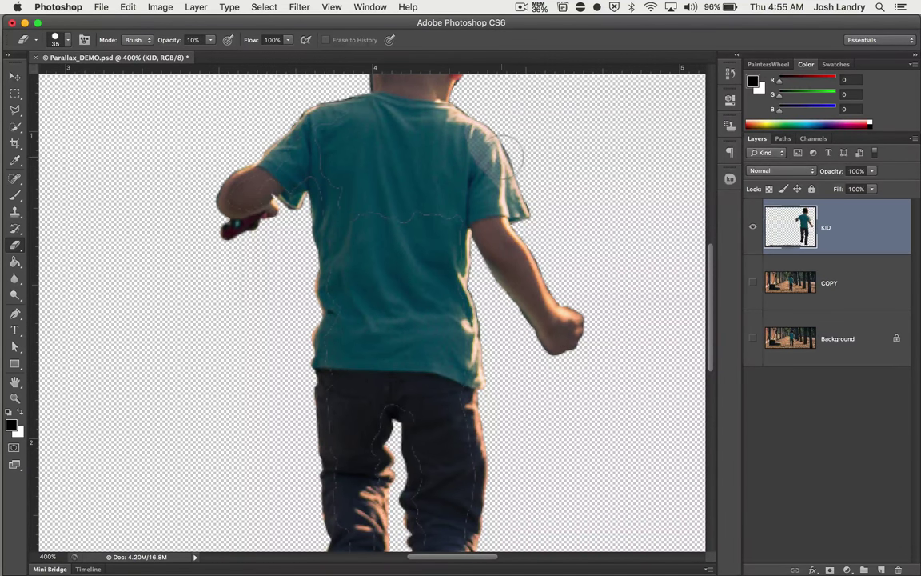
Step: Try erasing along the boy's right shoulder and sleeve with the eraser opacity at 100%, and undo the last strokes
click(210, 40)
drag(214, 56, 307, 61)
mouse_move(490, 112)
mouse_down()
mouse_move(492, 160)
mouse_move(448, 128)
mouse_move(472, 192)
mouse_move(510, 214)
mouse_move(530, 267)
mouse_move(528, 242)
mouse_move(545, 308)
mouse_move(593, 328)
mouse_move(477, 247)
mouse_move(478, 205)
mouse_move(534, 210)
mouse_up()
key(super+alt+z)
key(super+alt+z)
scroll(535, 209, up, 1)
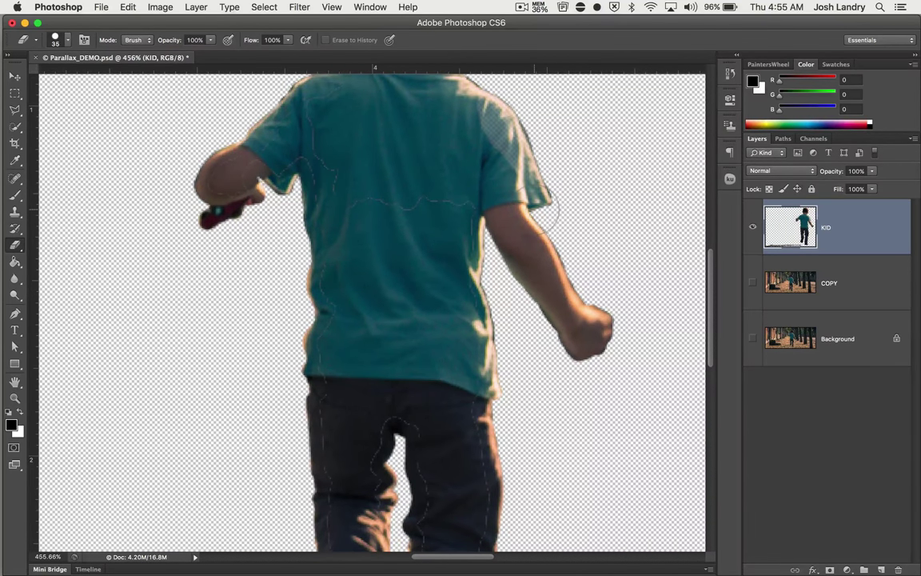
Step: Hide the KID layer, and select the COPY layer and make it visible
key(super+0)
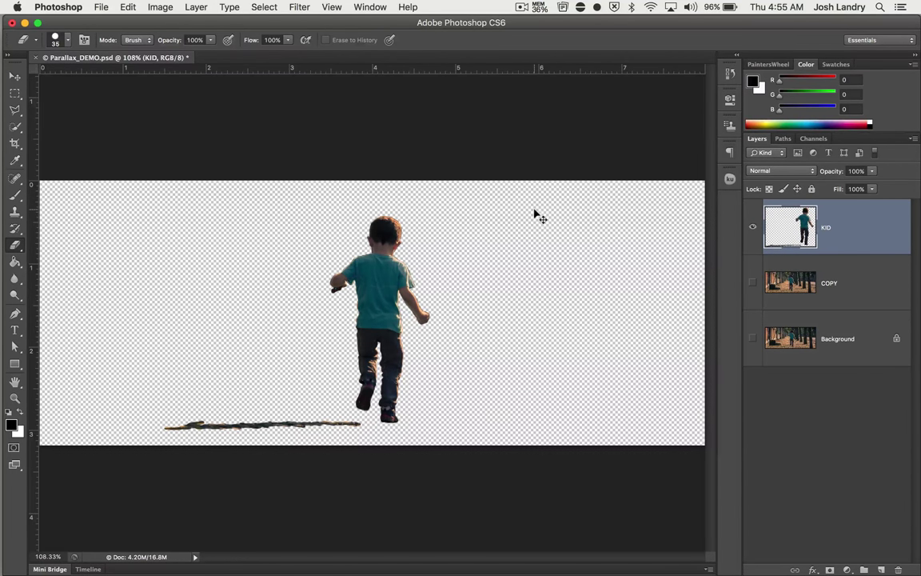
key(super+equal)
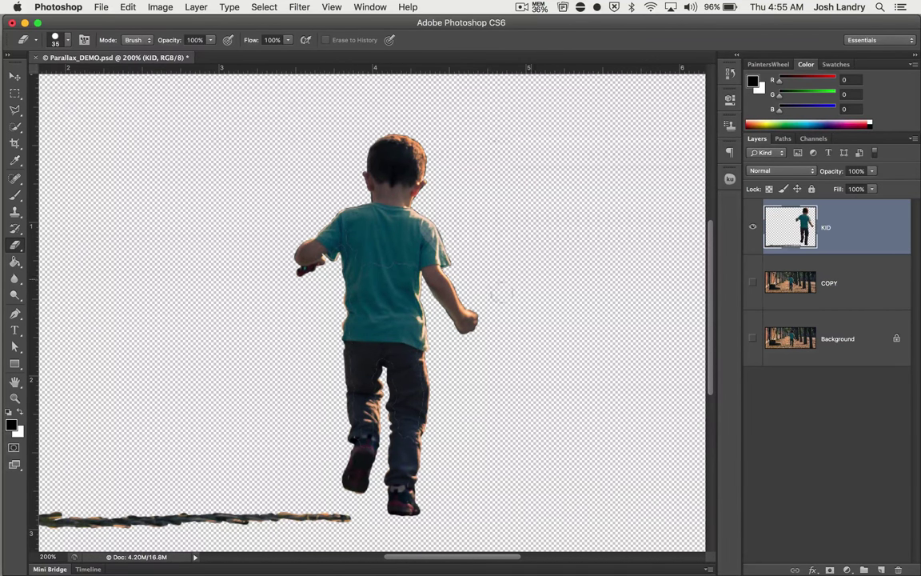
click(752, 232)
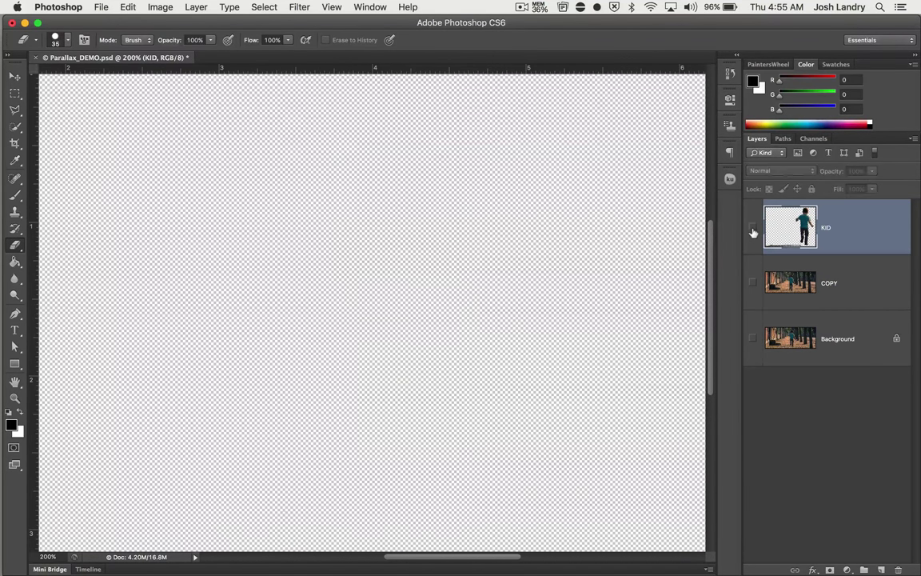
click(839, 287)
click(753, 284)
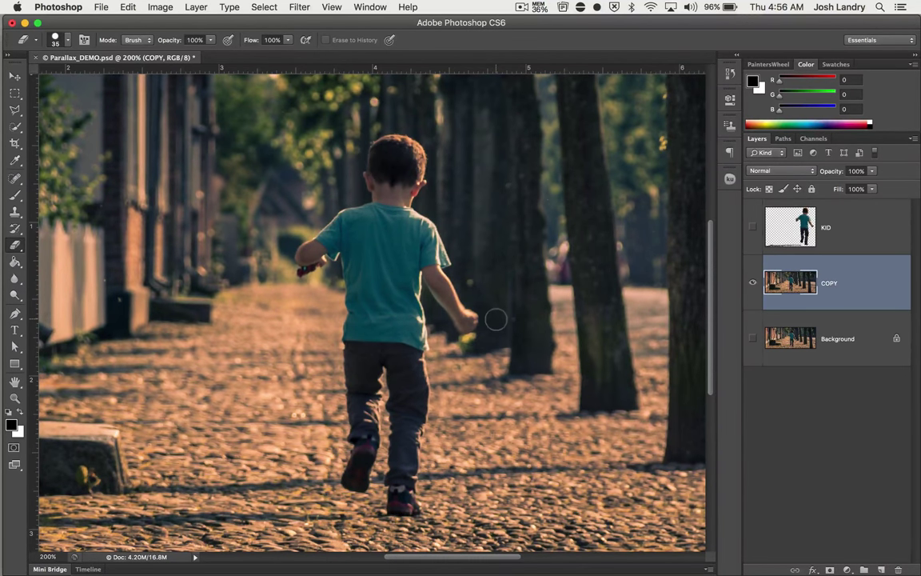
Step: Try removing the boy's left arm, head and part of his shirt from the COPY layer with the 35 px Content-Aware Spot Healing Brush
key(super+0)
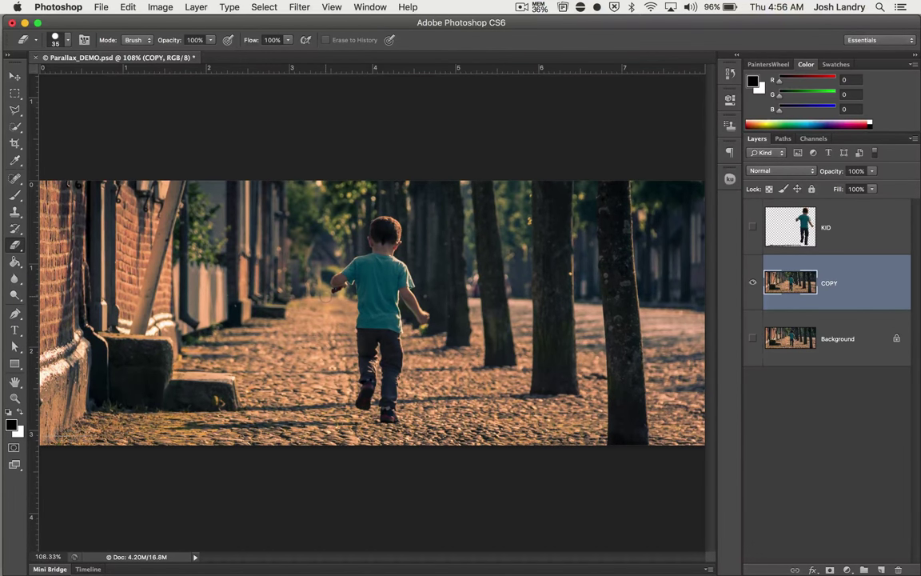
key(super+equal)
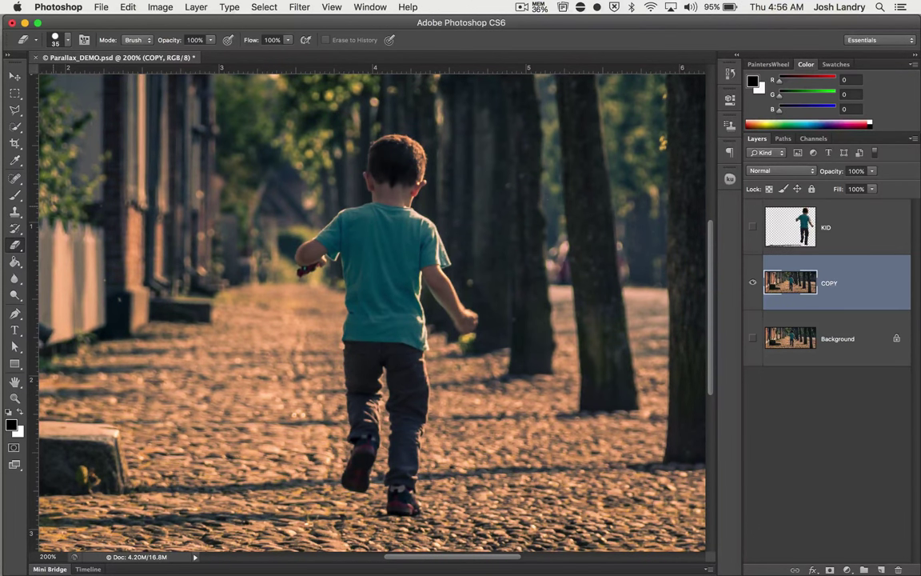
click(15, 179)
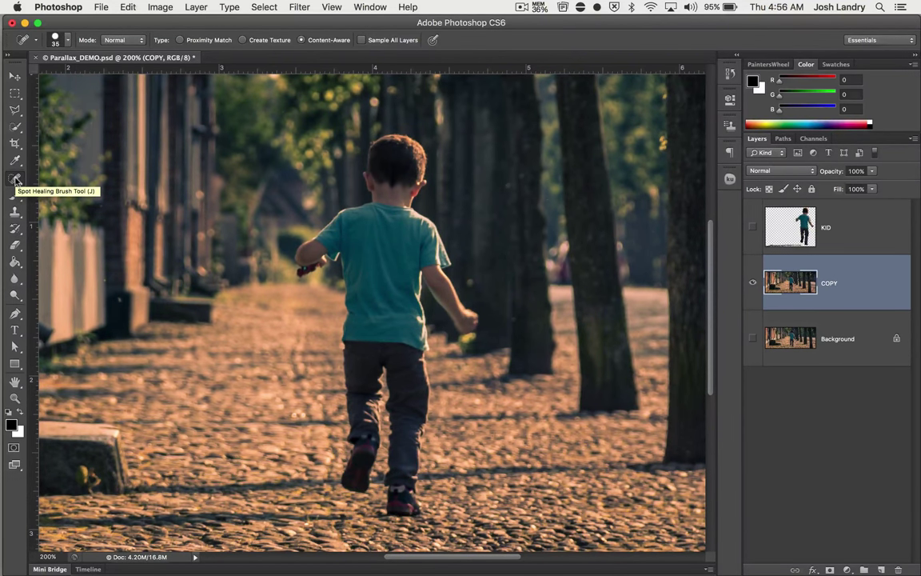
click(15, 179)
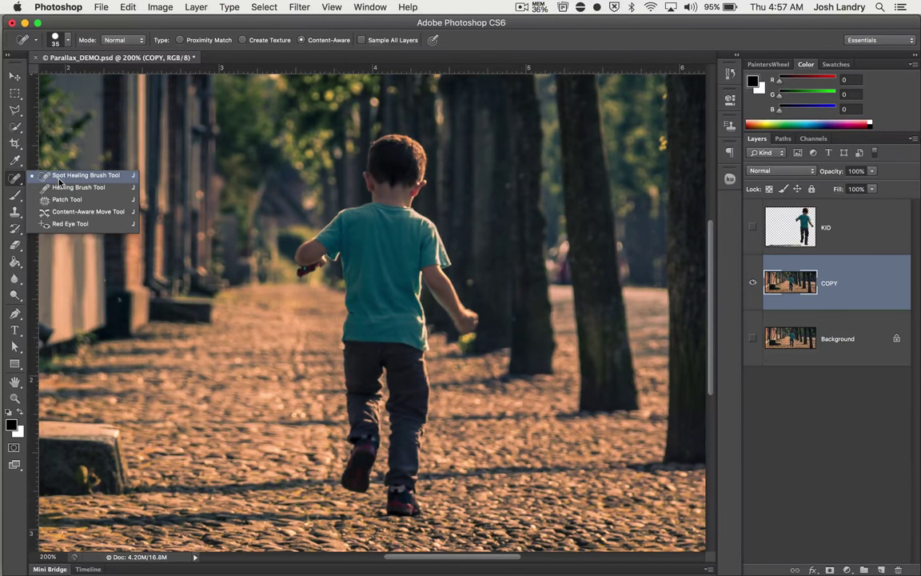
click(69, 176)
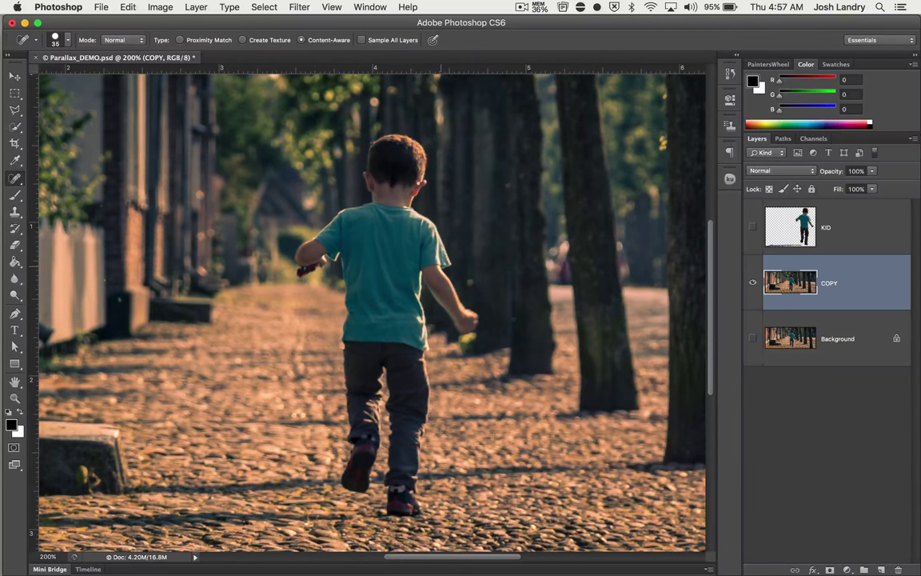
click(310, 269)
mouse_move(313, 267)
mouse_down()
mouse_move(306, 272)
mouse_move(317, 249)
mouse_move(292, 215)
mouse_move(293, 229)
mouse_move(269, 230)
mouse_move(280, 228)
mouse_up()
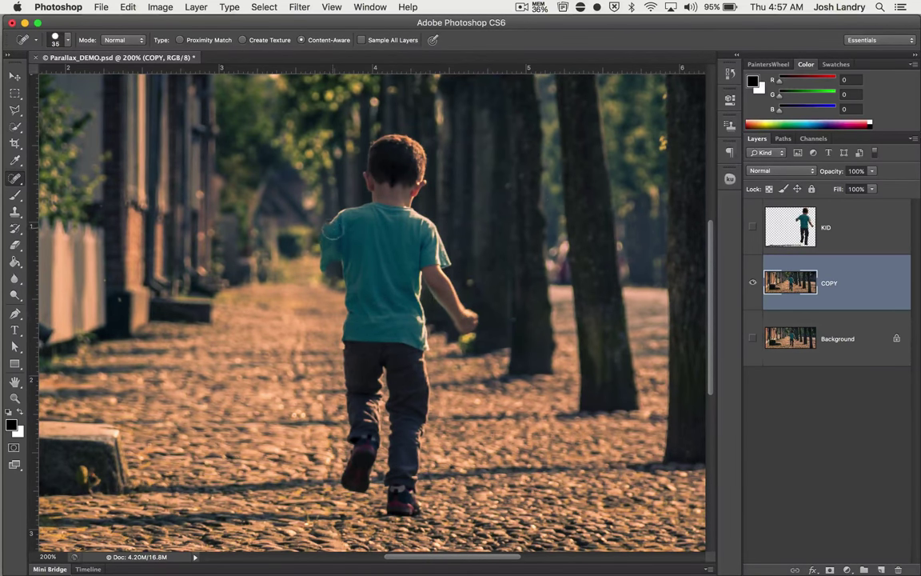
mouse_move(334, 214)
mouse_down()
mouse_move(326, 263)
mouse_move(329, 240)
mouse_move(312, 216)
mouse_move(336, 200)
mouse_move(355, 287)
mouse_move(316, 287)
mouse_move(320, 316)
mouse_move(335, 284)
mouse_move(375, 250)
mouse_move(394, 194)
mouse_move(404, 190)
mouse_move(411, 228)
mouse_move(376, 172)
mouse_move(384, 132)
mouse_move(356, 136)
mouse_move(377, 195)
mouse_move(332, 172)
mouse_move(337, 200)
mouse_move(398, 299)
mouse_up()
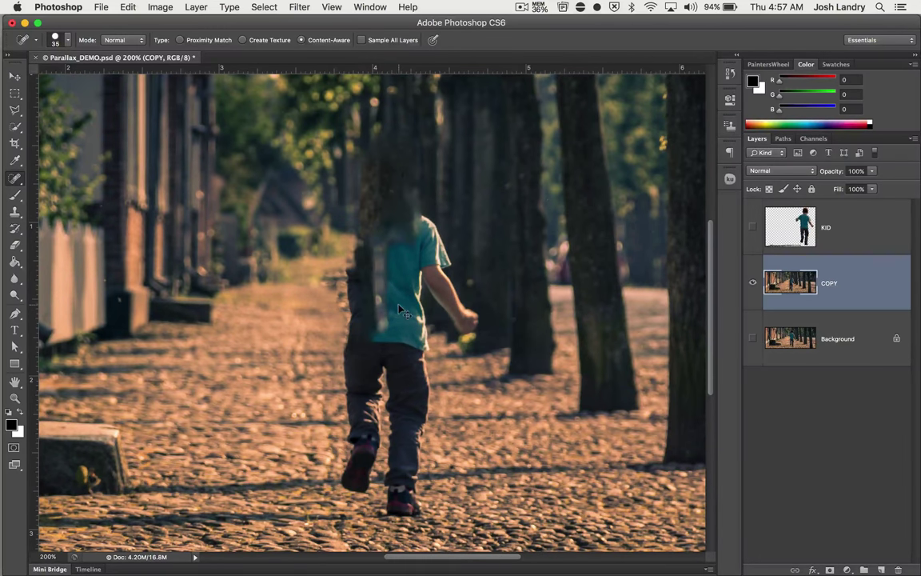
Step: Undo the spot healing strokes over the boy and reselect the COPY layer
key(super+z)
key(super+z)
key(super+z)
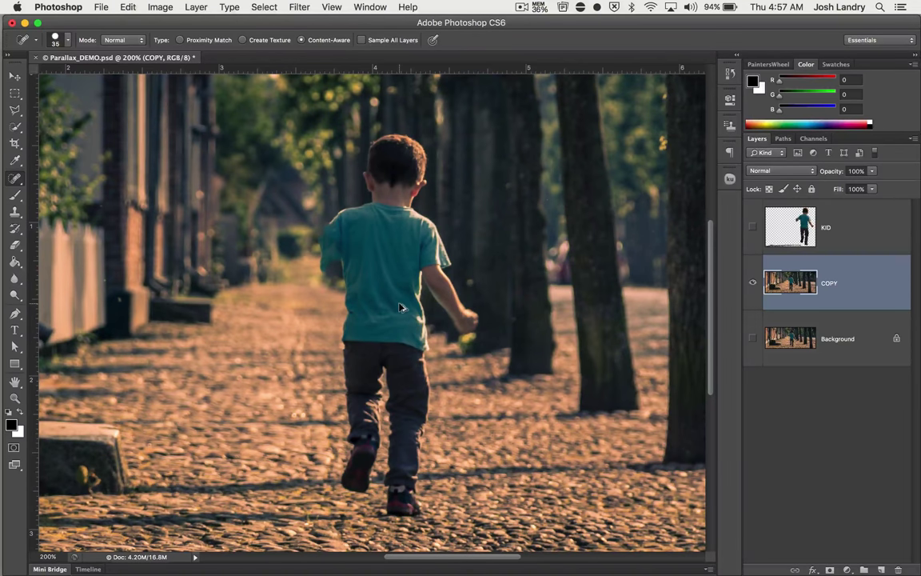
key(alt+super+z)
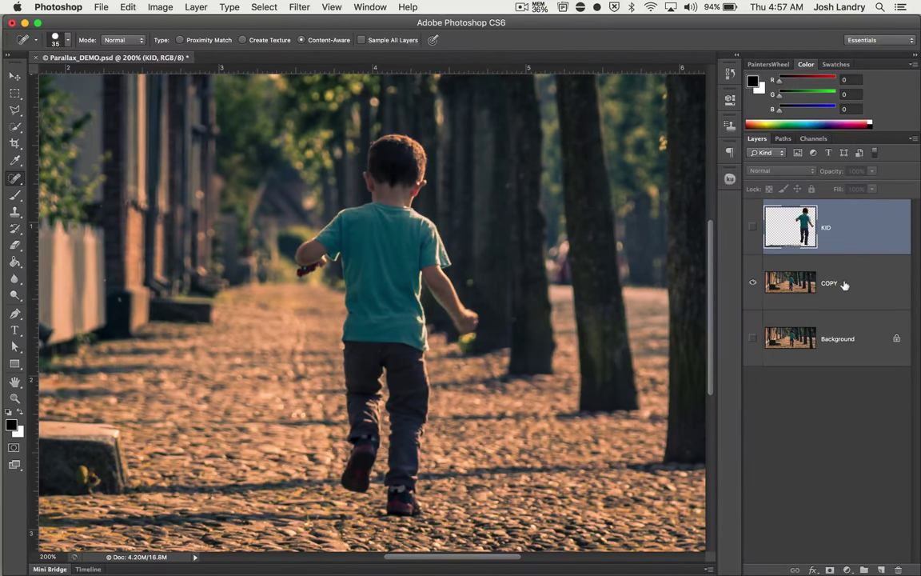
click(759, 260)
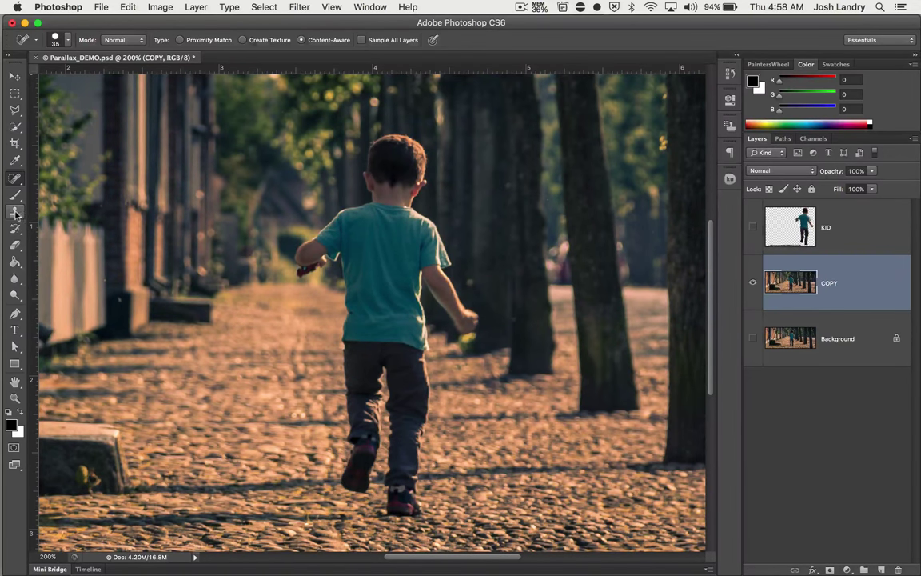
Step: Activate the Clone Stamp tool for the COPY layer with Normal mode, 100% opacity and Current & Below sampling
key(s)
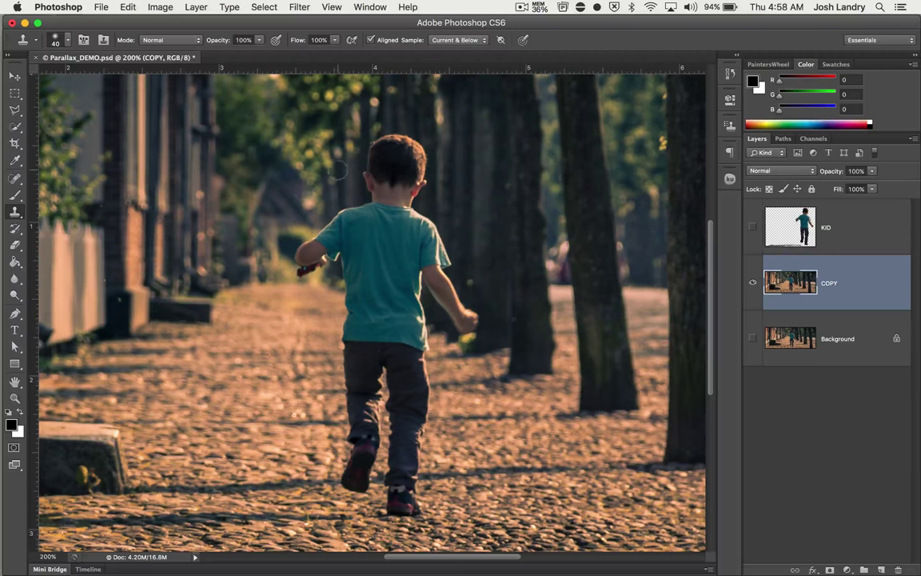
key(super+equal)
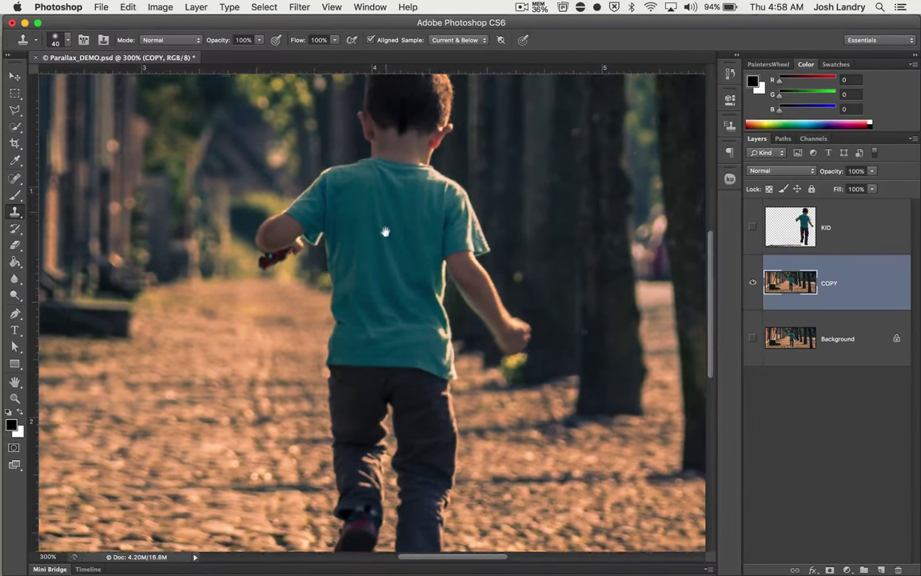
drag(384, 216, 377, 275)
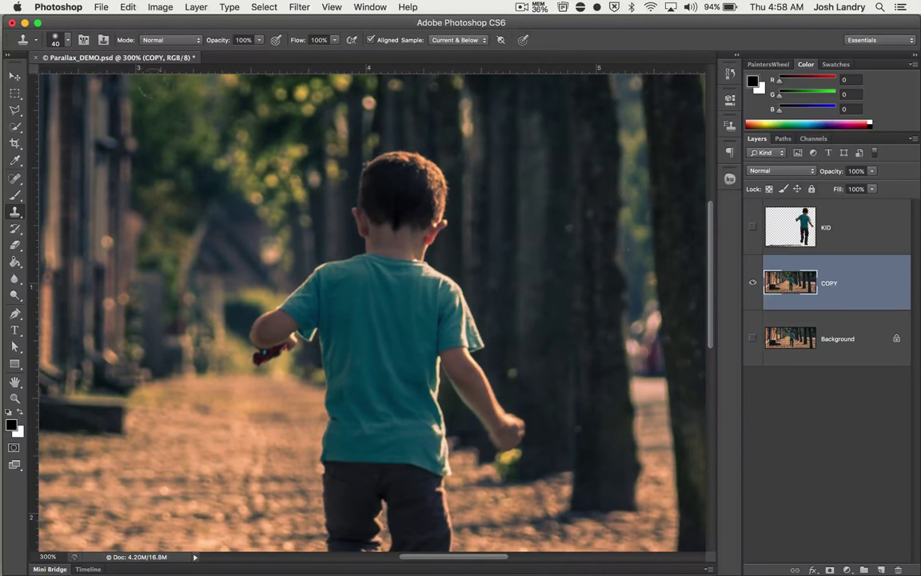
click(146, 40)
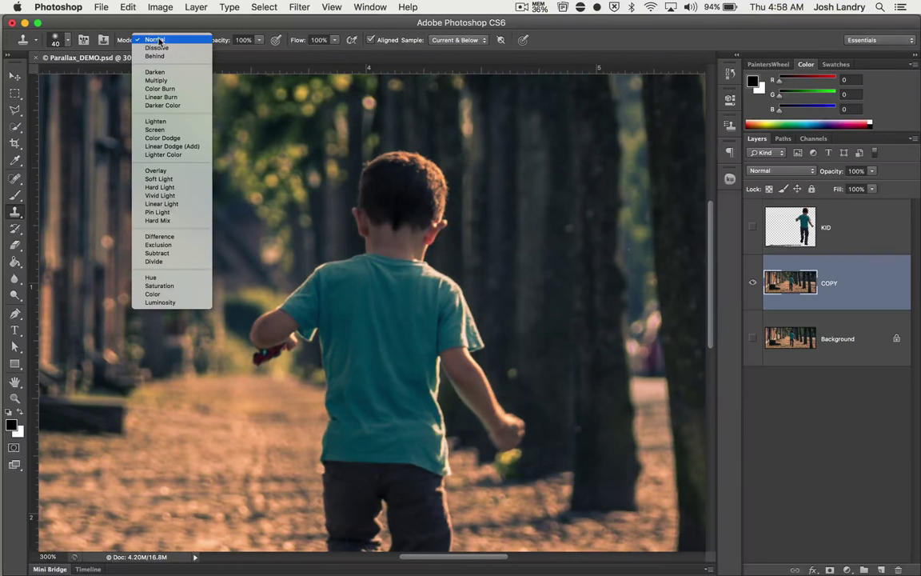
click(157, 40)
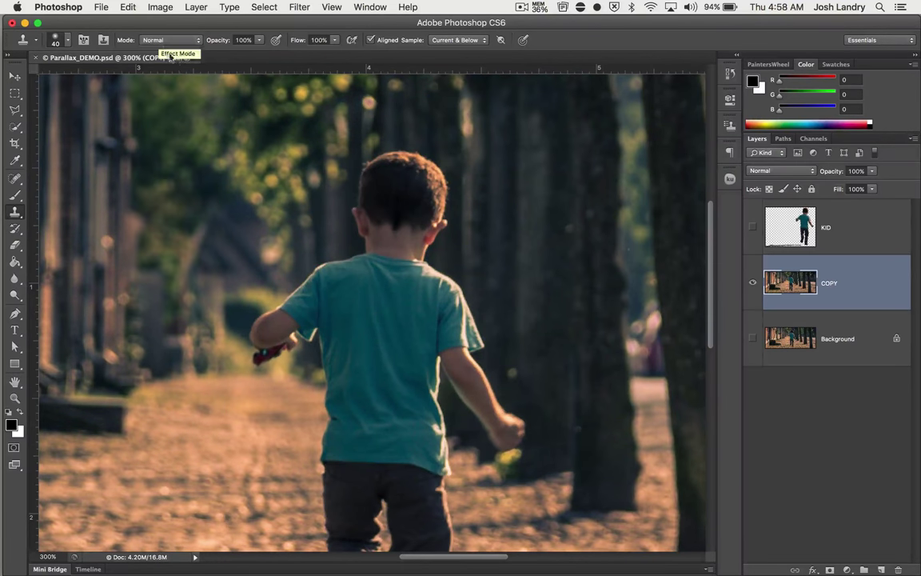
click(260, 40)
click(260, 40)
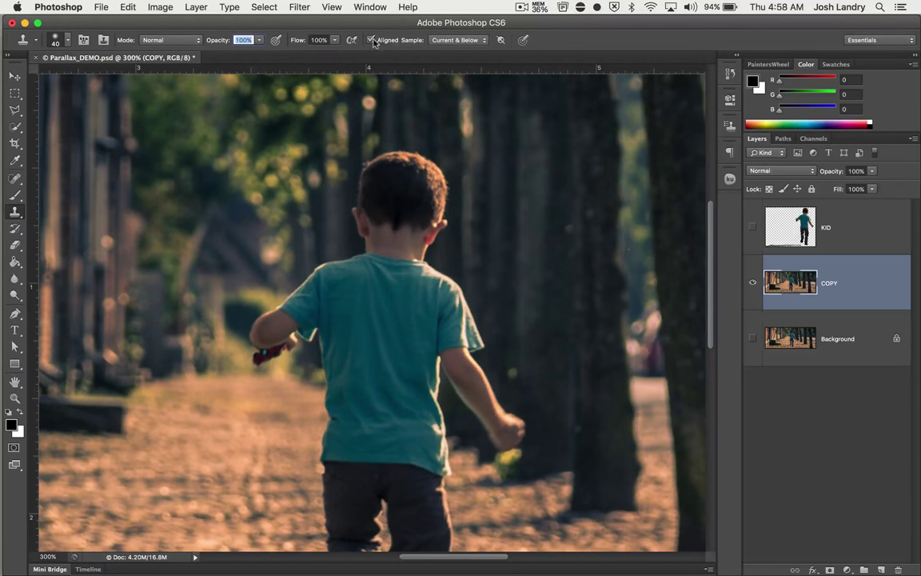
click(447, 40)
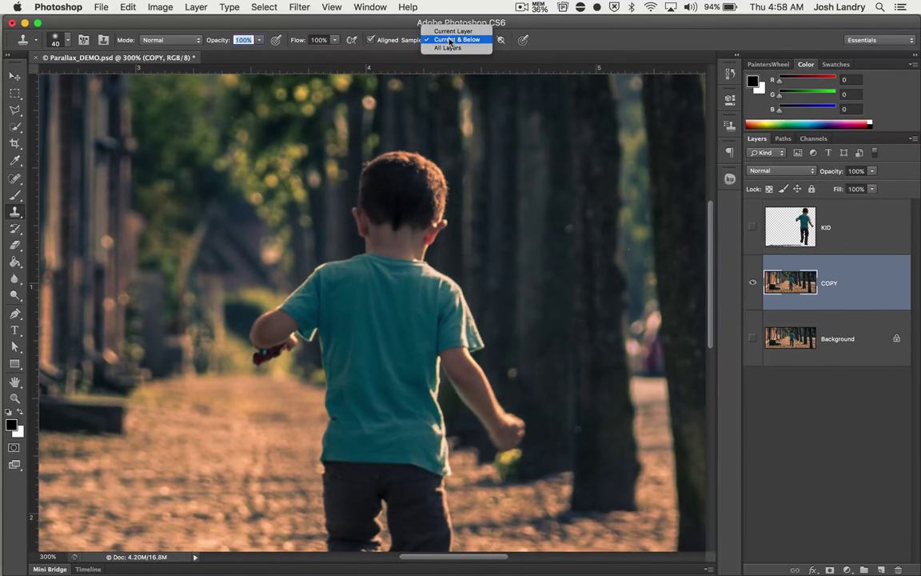
click(449, 40)
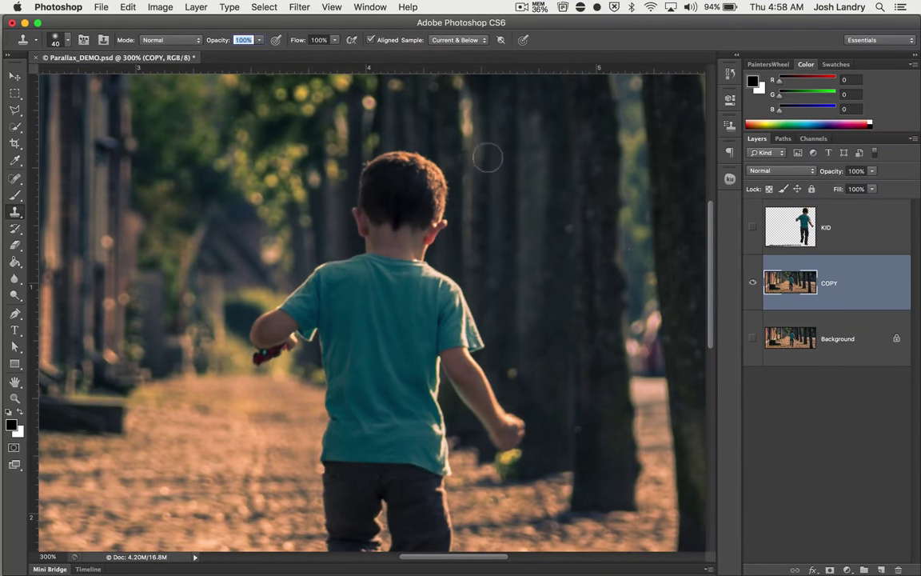
Step: Try Current Layer as the Clone Stamp sampling source, and return it to Current & Below
click(450, 42)
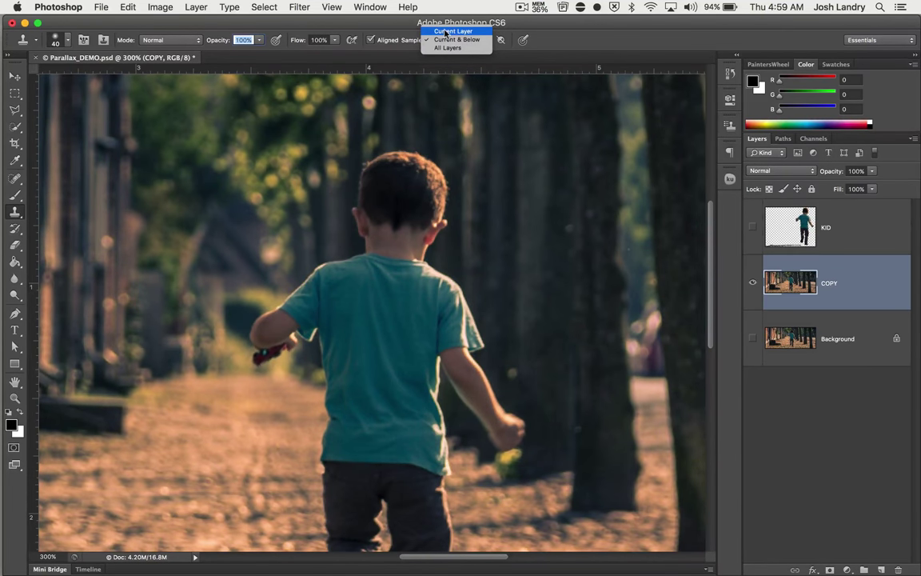
click(446, 32)
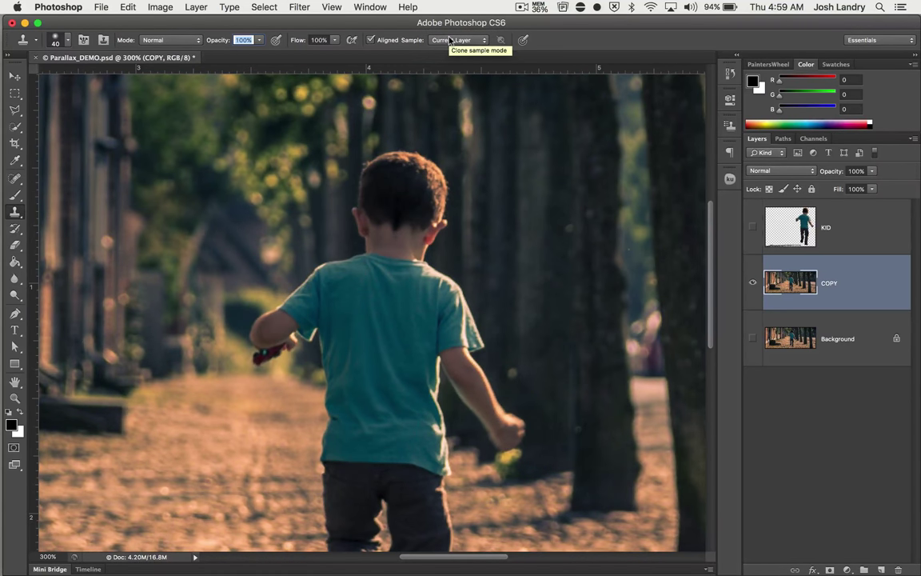
click(450, 40)
click(450, 49)
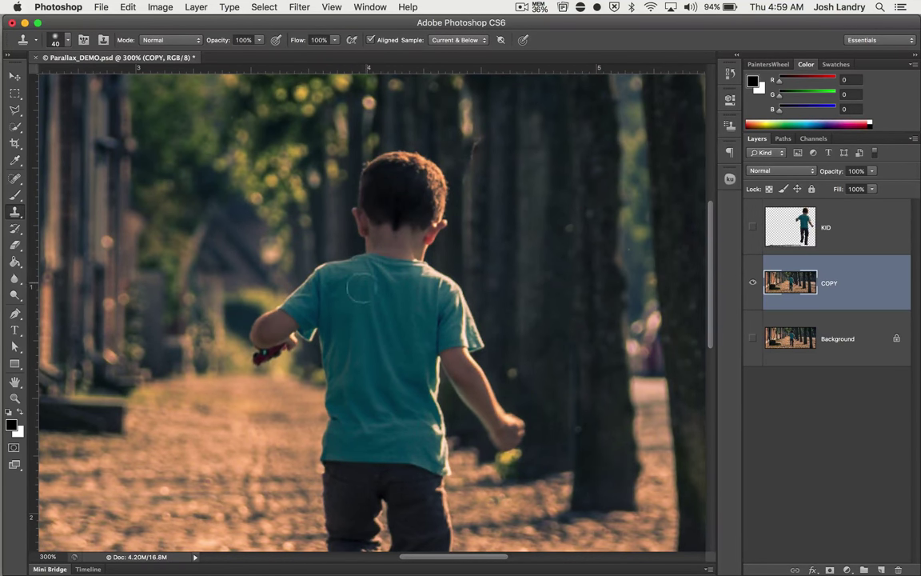
click(453, 40)
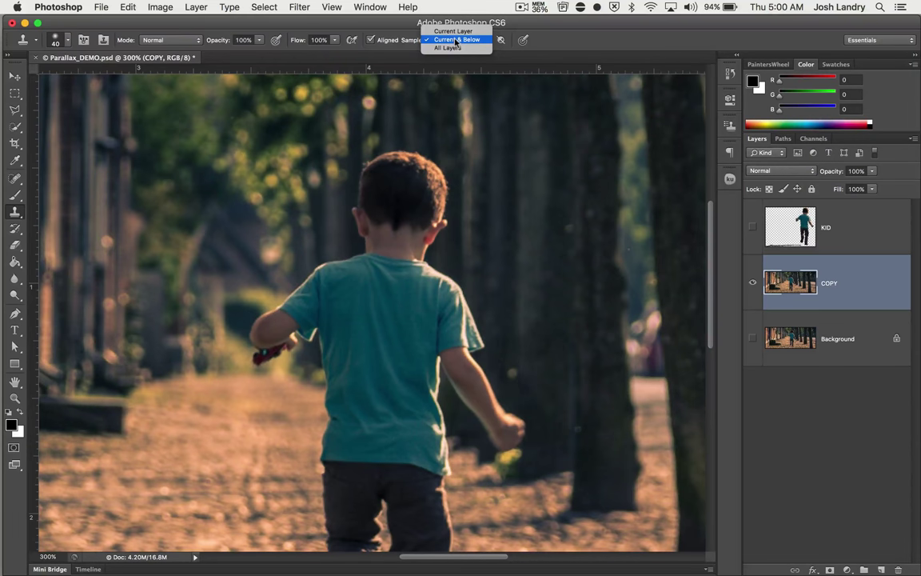
click(456, 40)
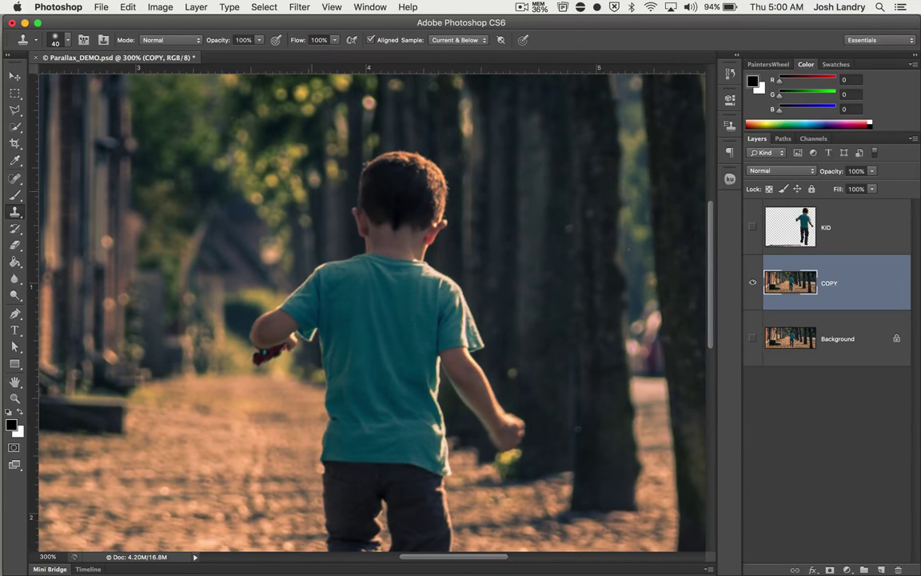
Step: Set the Clone Stamp brush size to 50 px
key(bracketleft)
key(bracketright)
key(bracketright)
key(bracketright)
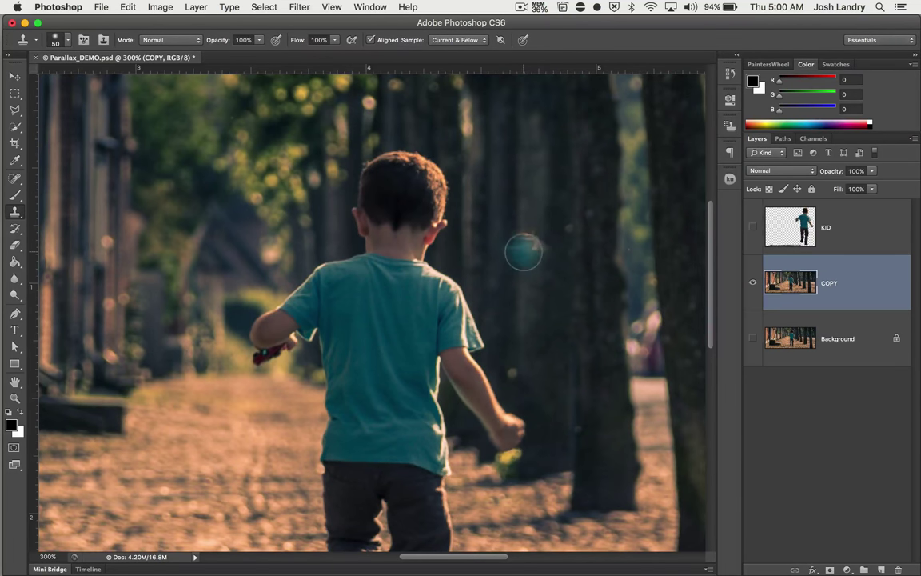
Step: Try cloning the dark tree trunks beside the boy over his head, and undo the clone strokes
mouse_move(534, 240)
mouse_down()
mouse_move(537, 209)
mouse_move(560, 190)
mouse_up()
key(super+z)
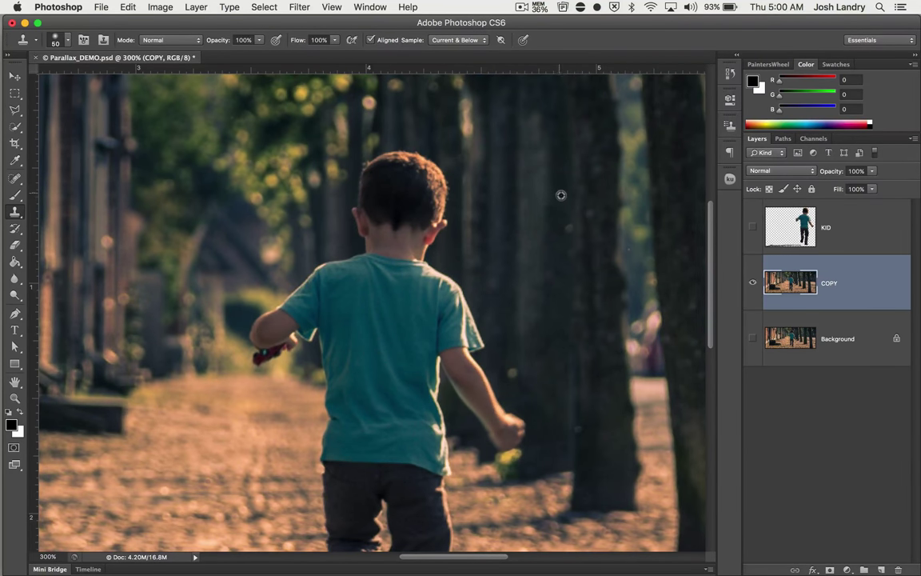
key(super+minus)
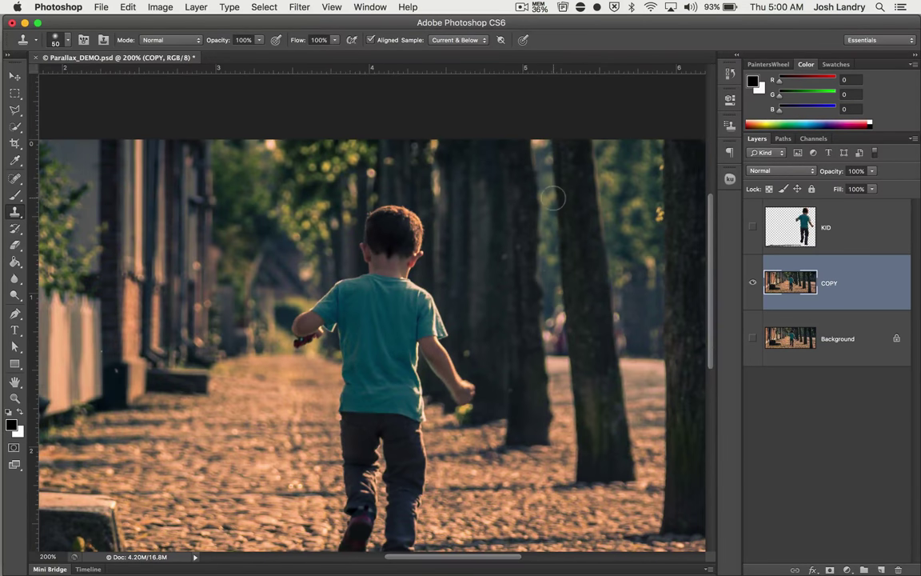
key(super+plus)
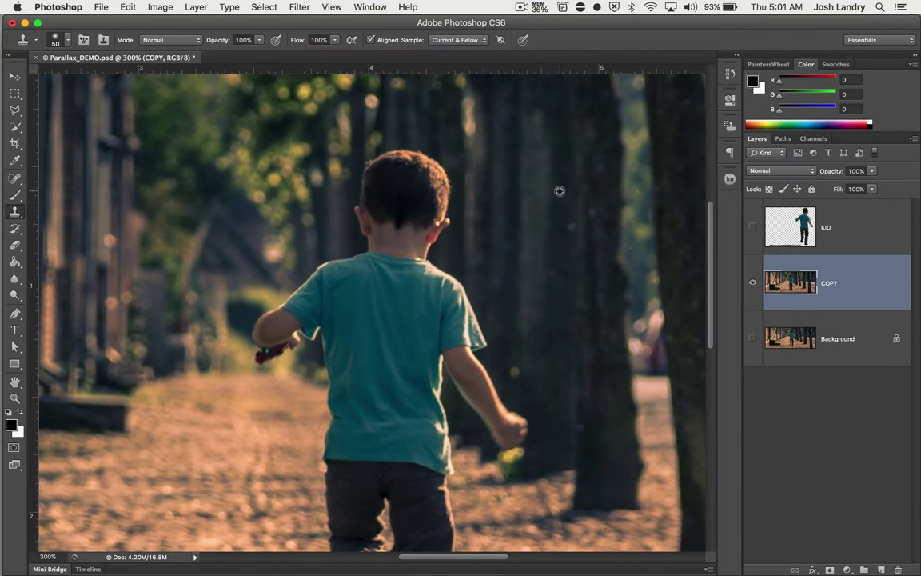
alt+click(556, 190)
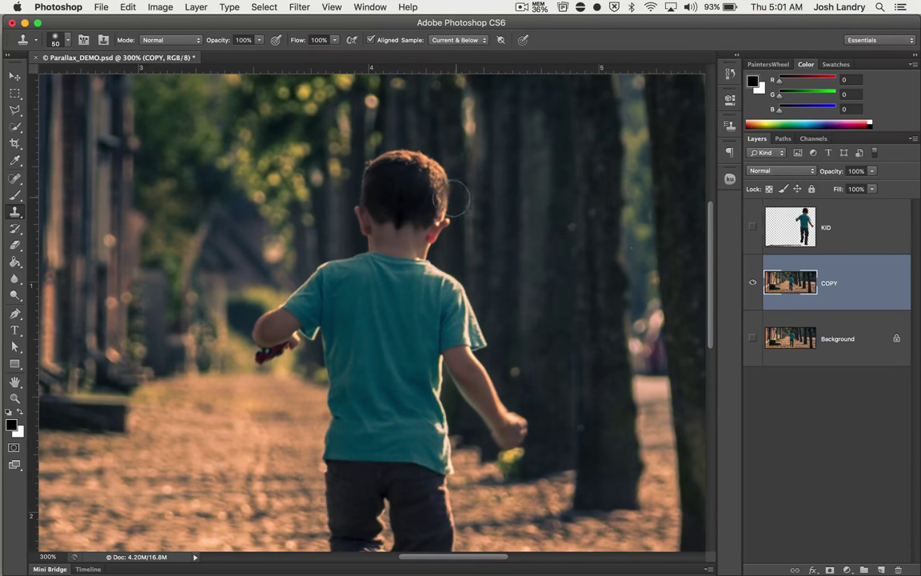
mouse_move(449, 186)
mouse_down()
mouse_move(449, 229)
mouse_move(446, 182)
mouse_move(447, 232)
mouse_move(442, 163)
mouse_move(442, 231)
mouse_move(434, 164)
mouse_move(430, 247)
mouse_move(414, 150)
mouse_move(411, 223)
mouse_move(406, 164)
mouse_move(405, 219)
mouse_move(401, 165)
mouse_move(394, 207)
mouse_move(391, 158)
mouse_move(386, 228)
mouse_move(383, 170)
mouse_move(374, 227)
mouse_move(370, 168)
mouse_move(362, 228)
mouse_move(356, 175)
mouse_up()
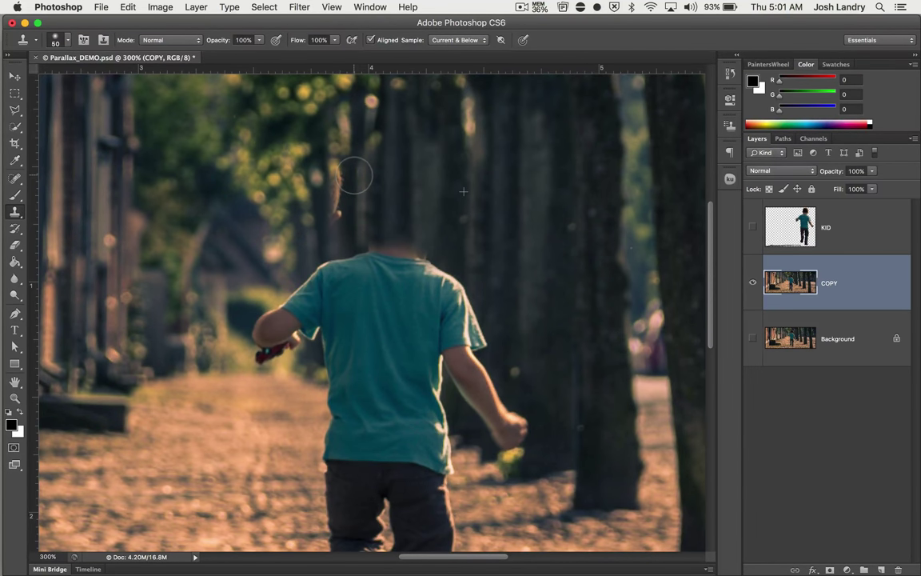
mouse_move(354, 177)
mouse_down()
mouse_move(362, 224)
mouse_move(421, 240)
mouse_move(369, 197)
mouse_move(364, 173)
mouse_move(360, 190)
mouse_move(353, 175)
mouse_move(349, 198)
mouse_move(345, 178)
mouse_move(340, 200)
mouse_move(336, 164)
mouse_move(330, 207)
mouse_move(326, 170)
mouse_move(317, 208)
mouse_move(309, 170)
mouse_move(311, 218)
mouse_move(295, 174)
mouse_move(285, 222)
mouse_move(263, 195)
mouse_move(259, 209)
mouse_move(277, 205)
mouse_move(278, 194)
mouse_move(261, 202)
mouse_move(259, 231)
mouse_move(275, 204)
mouse_move(267, 248)
mouse_move(305, 178)
mouse_up()
key(super+z)
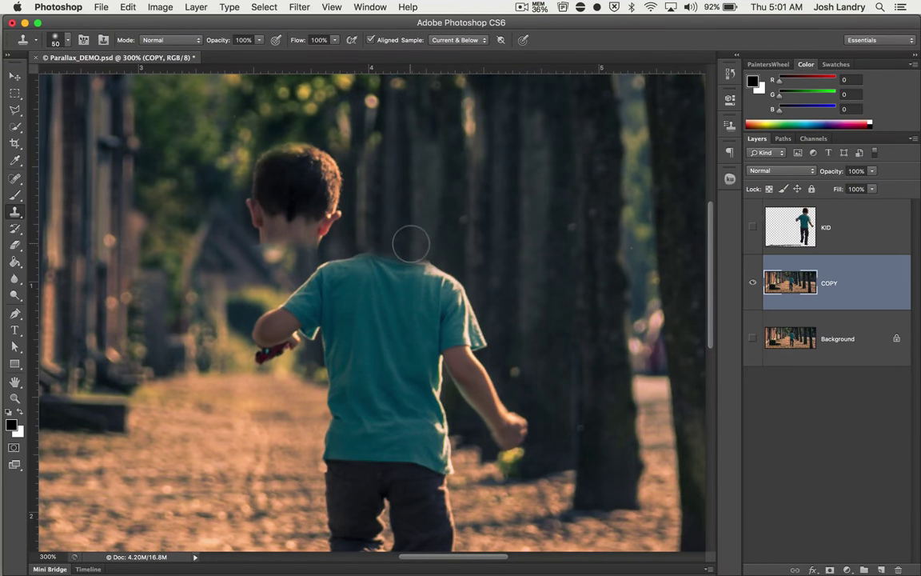
key(super+z)
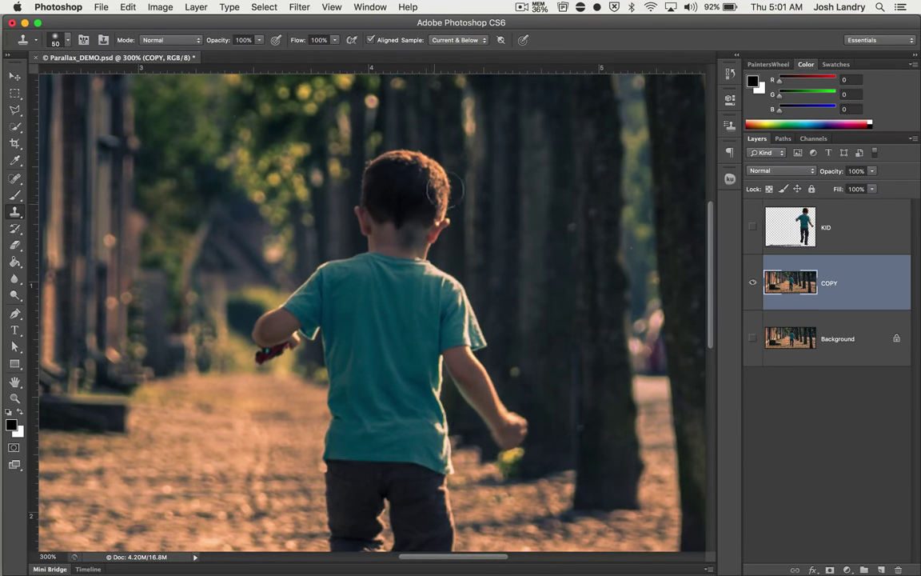
Step: Set the Clone Stamp sampling source to Current Layer, briefly comparing it with Current & Below
click(470, 41)
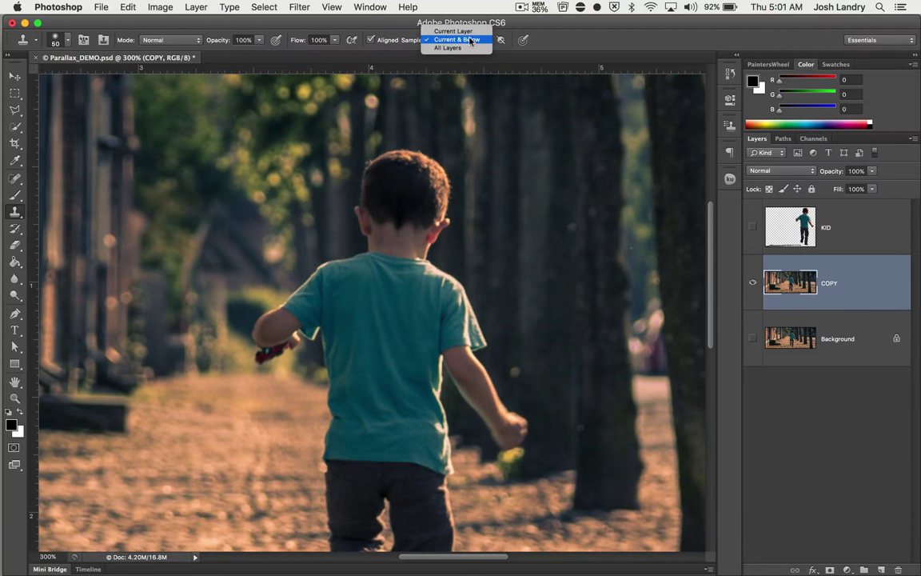
click(464, 31)
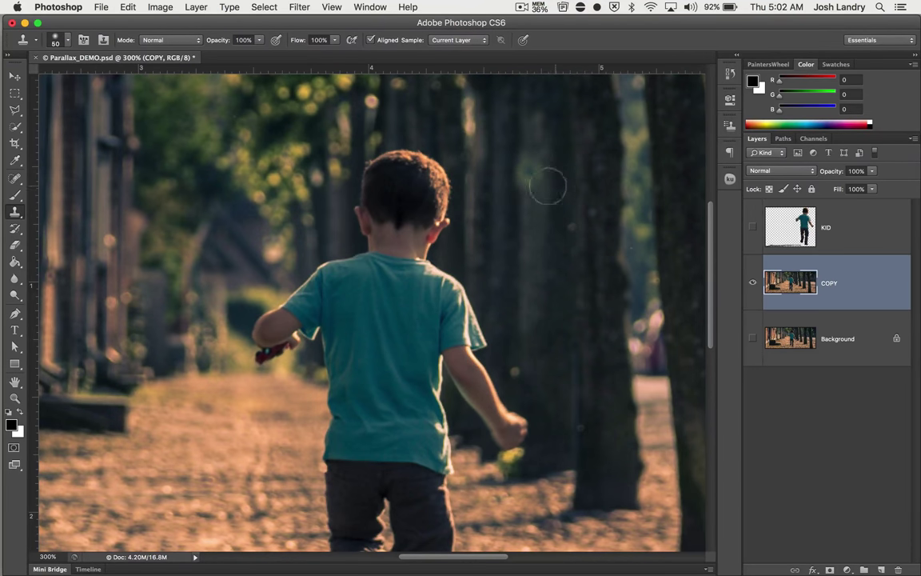
click(459, 40)
click(414, 49)
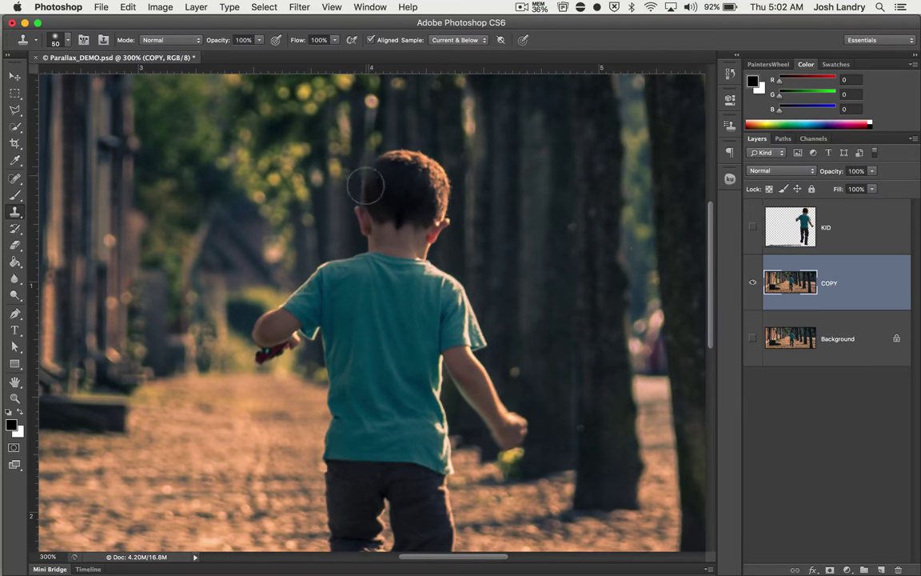
click(451, 40)
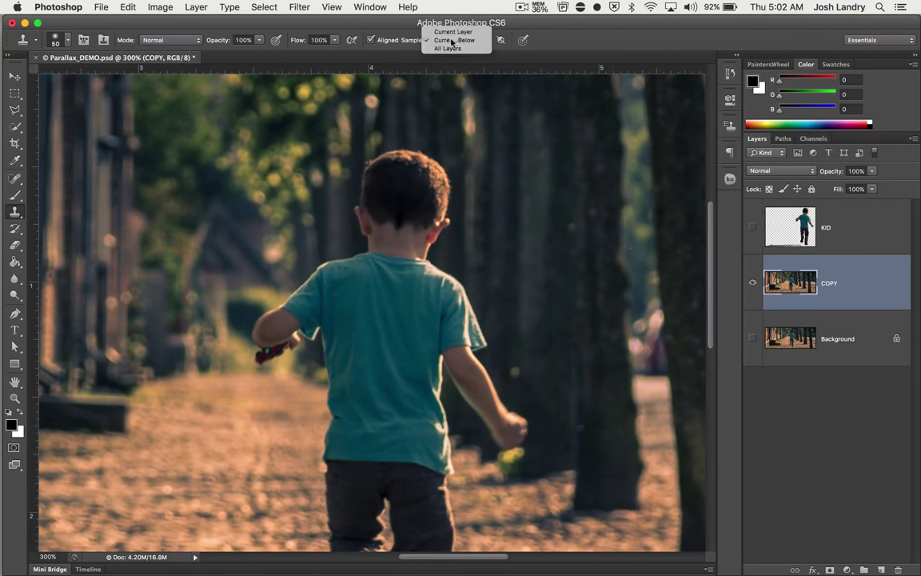
click(412, 30)
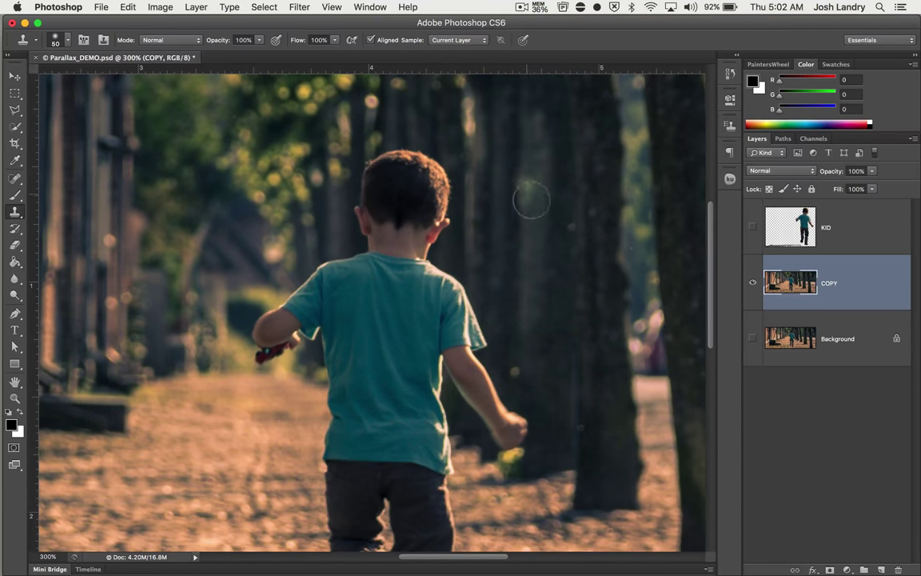
Step: Clone the dark tree trunks beside the boy over his head and neck on the COPY layer
alt+click(552, 196)
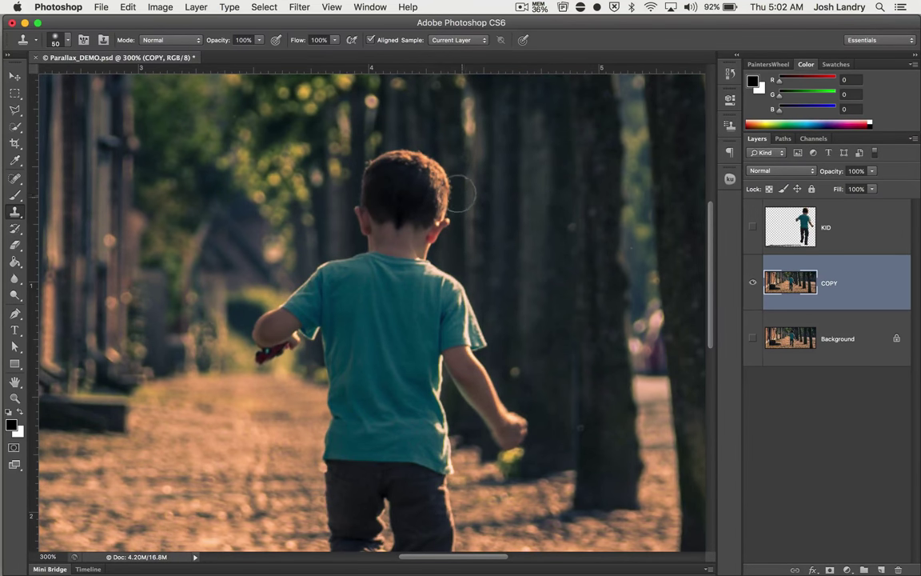
mouse_move(457, 196)
mouse_down()
mouse_move(443, 166)
mouse_move(432, 190)
mouse_move(425, 174)
mouse_move(416, 190)
mouse_move(403, 182)
mouse_move(392, 164)
mouse_move(371, 169)
mouse_move(396, 213)
mouse_move(432, 227)
mouse_move(464, 214)
mouse_up()
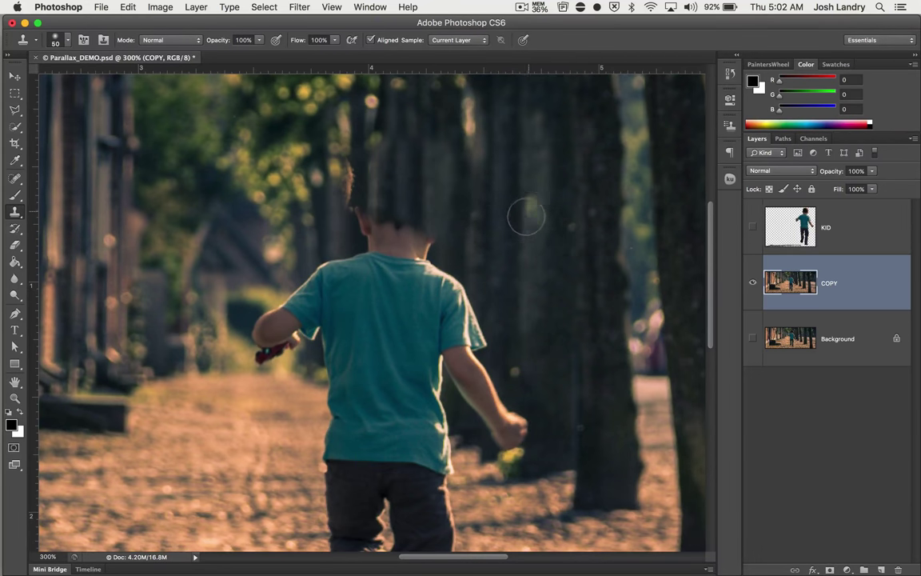
alt+click(544, 196)
mouse_move(447, 222)
mouse_down()
mouse_move(423, 235)
mouse_move(355, 214)
mouse_move(387, 233)
mouse_move(393, 212)
mouse_move(372, 176)
mouse_move(324, 168)
mouse_move(362, 195)
mouse_up()
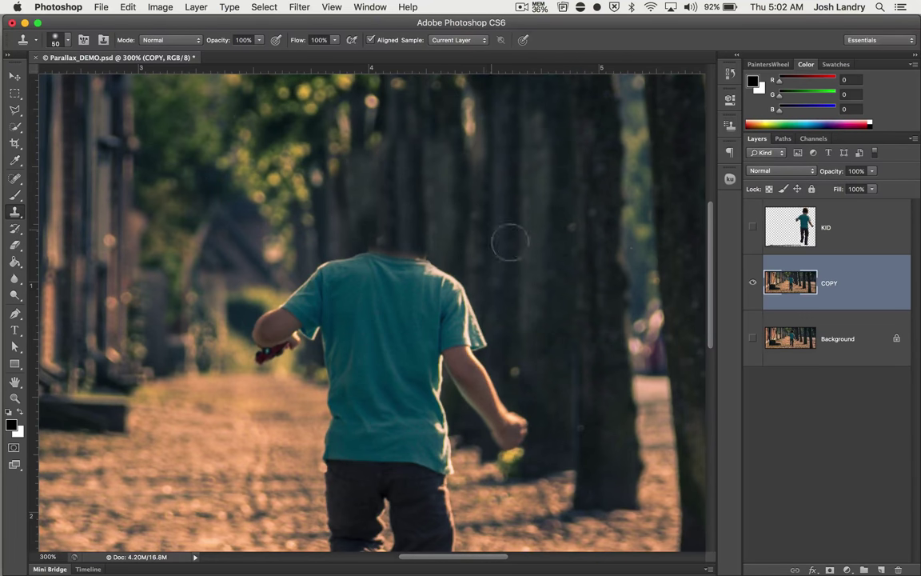
Step: Try cloning the lower tree trunks over the boy's right shoulder and sleeve, and undo the stroke
alt+click(554, 430)
mouse_move(487, 276)
mouse_down()
mouse_move(423, 279)
mouse_move(396, 260)
mouse_move(367, 274)
mouse_up()
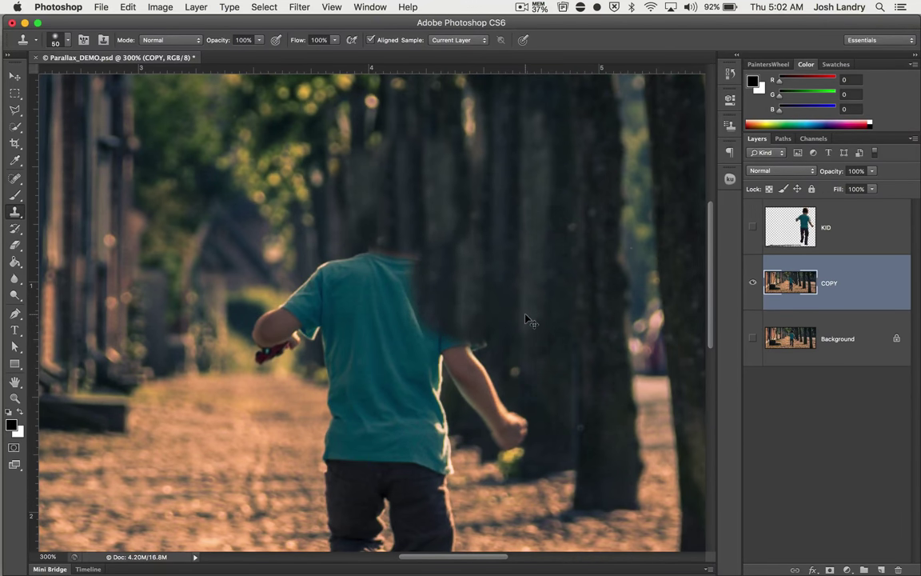
key(super+z)
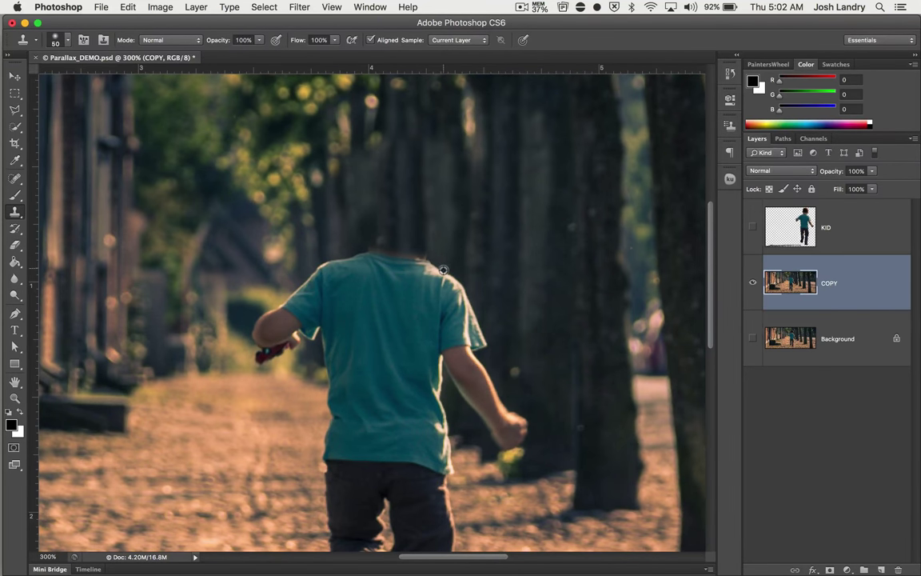
Step: Clone the tree trunk above the boy's right shoulder down over the right side of his shirt
key(super+minus)
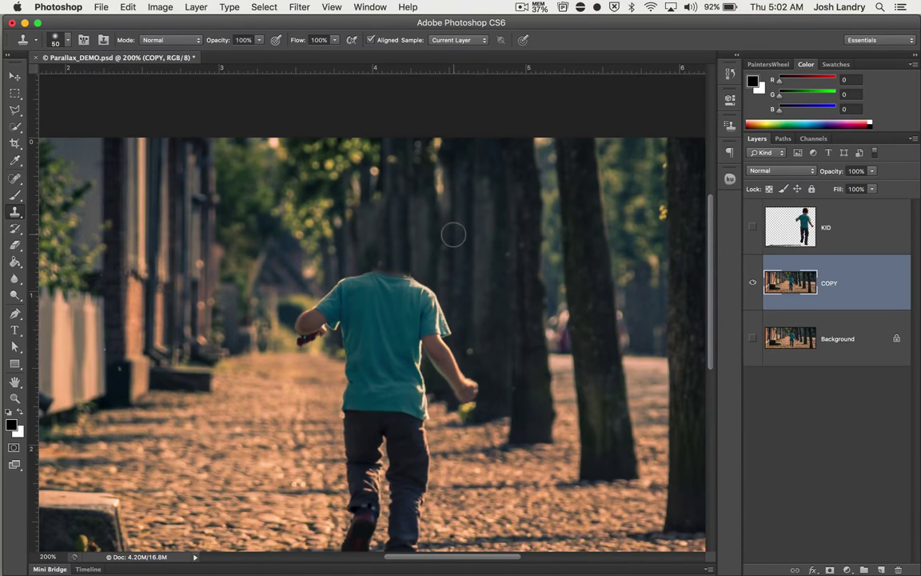
key(super+plus)
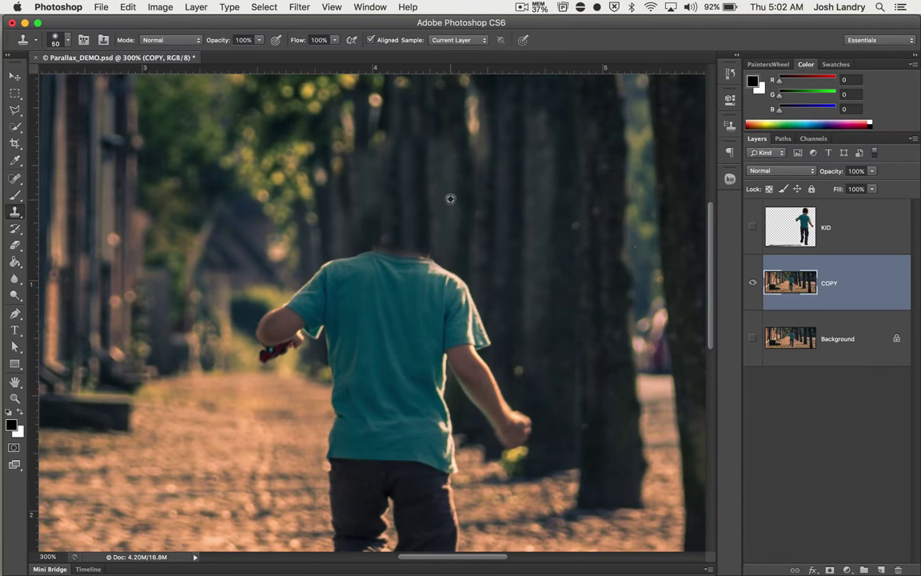
mouse_move(449, 261)
mouse_down()
mouse_move(438, 267)
mouse_move(445, 352)
mouse_up()
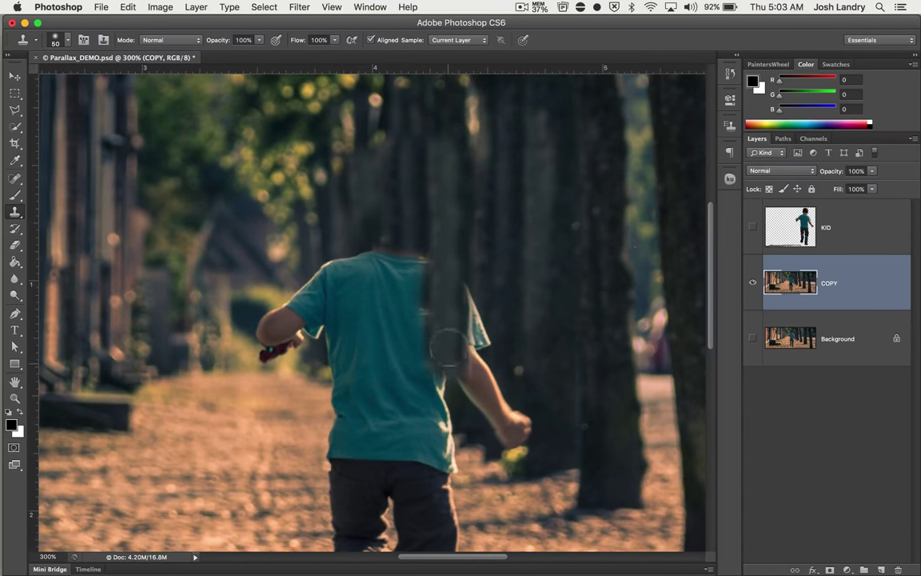
alt+click(445, 182)
drag(445, 310, 449, 406)
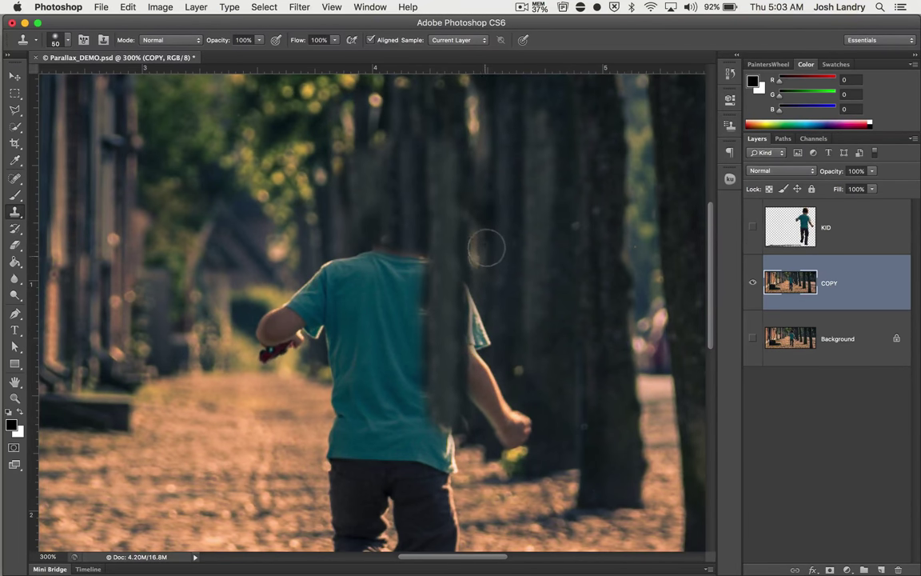
Step: Clone tree trunks over the boy's right sleeve, arm and hand, and cover the repeated bright spots between the trunks
mouse_move(487, 245)
mouse_down()
mouse_move(472, 328)
mouse_move(478, 283)
mouse_move(481, 414)
mouse_up()
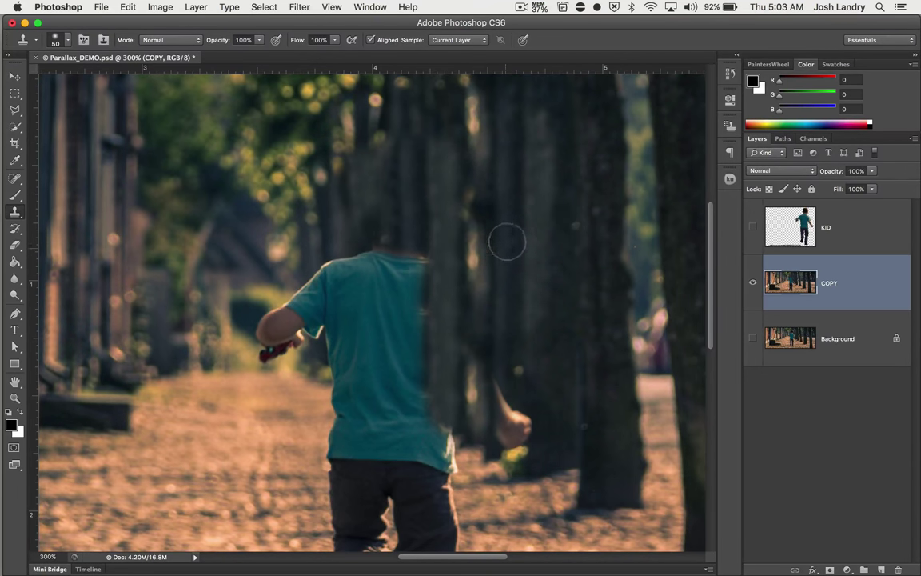
alt+click(508, 211)
drag(485, 249, 479, 283)
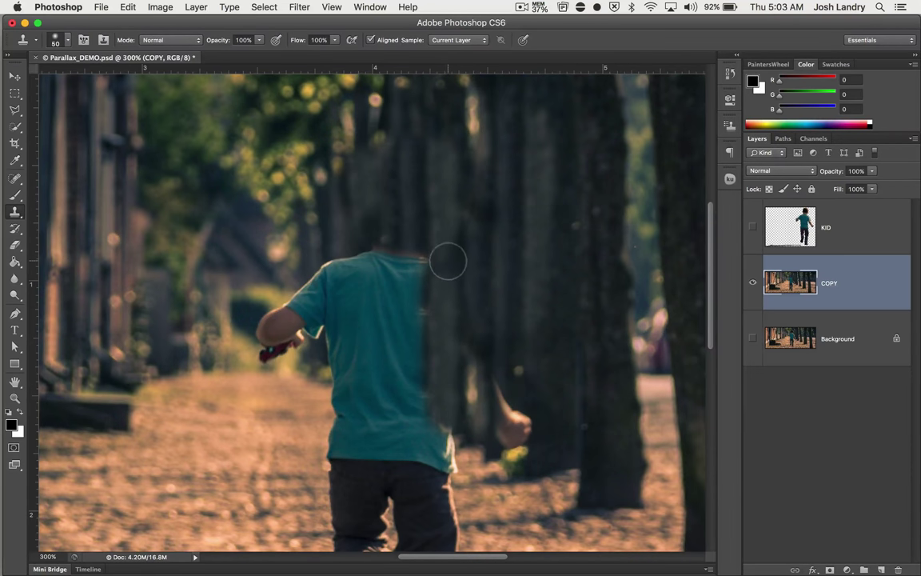
drag(471, 373, 473, 394)
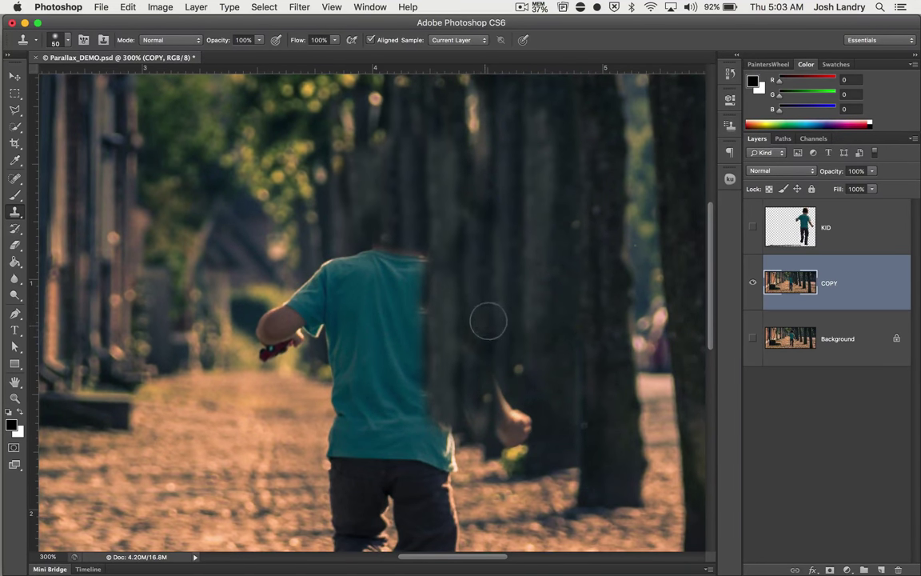
drag(507, 422, 514, 395)
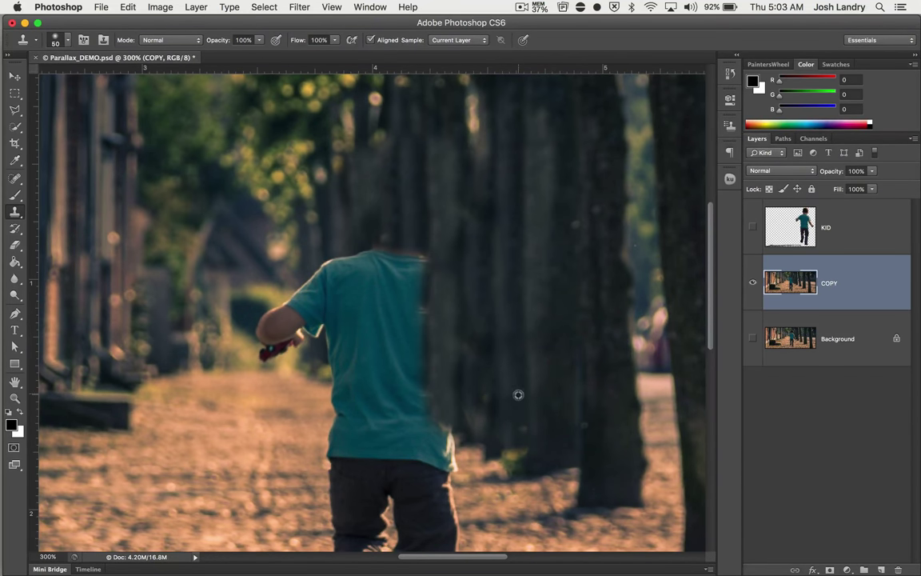
Step: Clone tree trunks in vertical strokes over the rest of the boy's upper shirt, his left shoulder and left sleeve
mouse_move(417, 224)
mouse_down()
mouse_move(423, 316)
mouse_move(419, 206)
mouse_move(414, 302)
mouse_move(431, 424)
mouse_up()
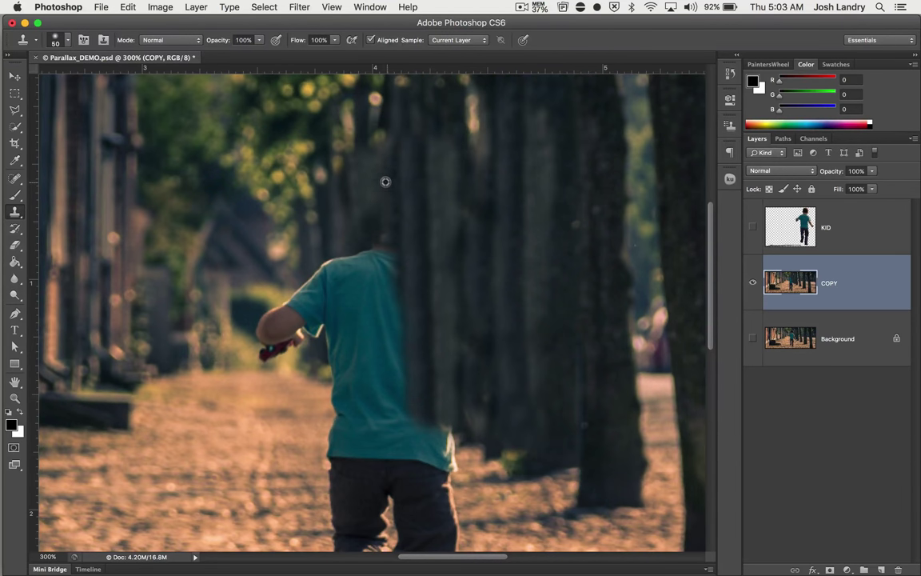
mouse_move(385, 183)
mouse_down()
mouse_move(386, 282)
mouse_move(397, 309)
mouse_move(395, 409)
mouse_up()
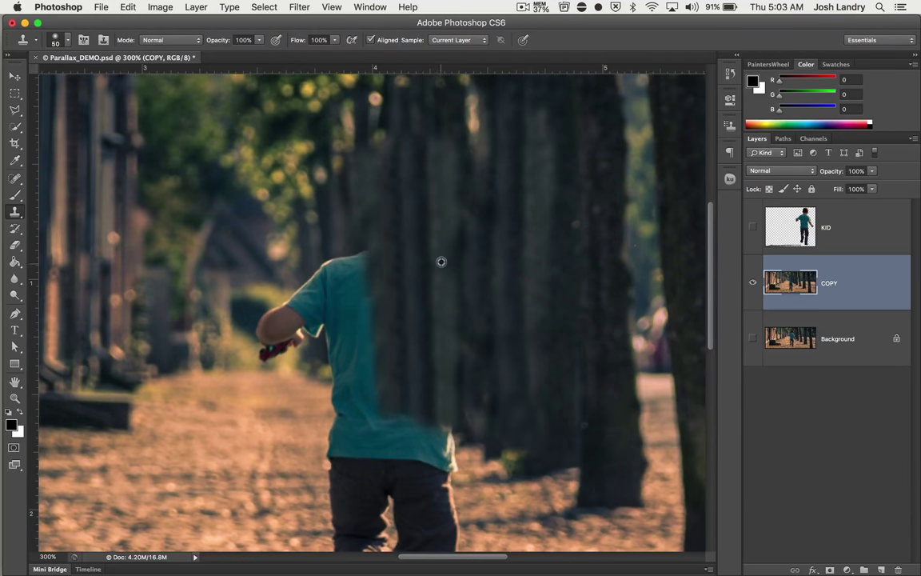
drag(362, 274, 367, 403)
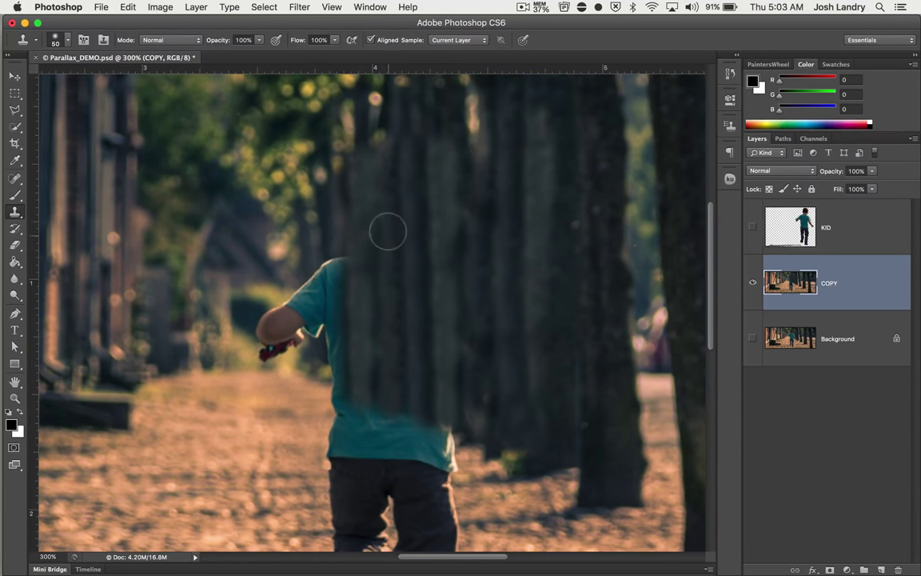
mouse_move(342, 248)
mouse_down()
mouse_move(340, 298)
mouse_move(338, 254)
mouse_move(342, 387)
mouse_move(345, 353)
mouse_up()
mouse_move(311, 223)
mouse_down()
mouse_move(308, 319)
mouse_move(311, 271)
mouse_up()
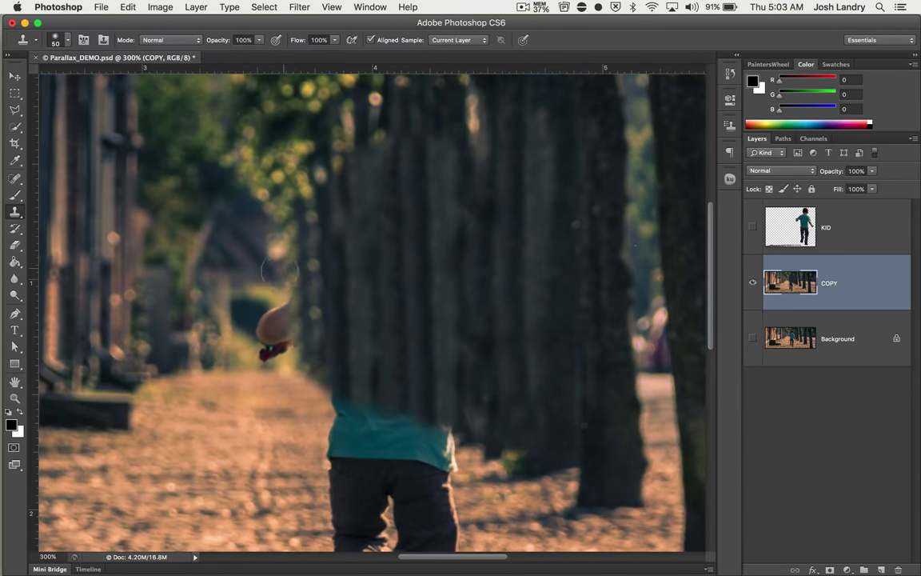
Step: Clone the blurred background beside the trees over the boy's left forearm and the red toy in his hand
alt+click(285, 264)
mouse_move(287, 320)
mouse_down()
mouse_move(272, 323)
mouse_move(259, 351)
mouse_move(299, 350)
mouse_move(285, 337)
mouse_up()
alt+click(245, 320)
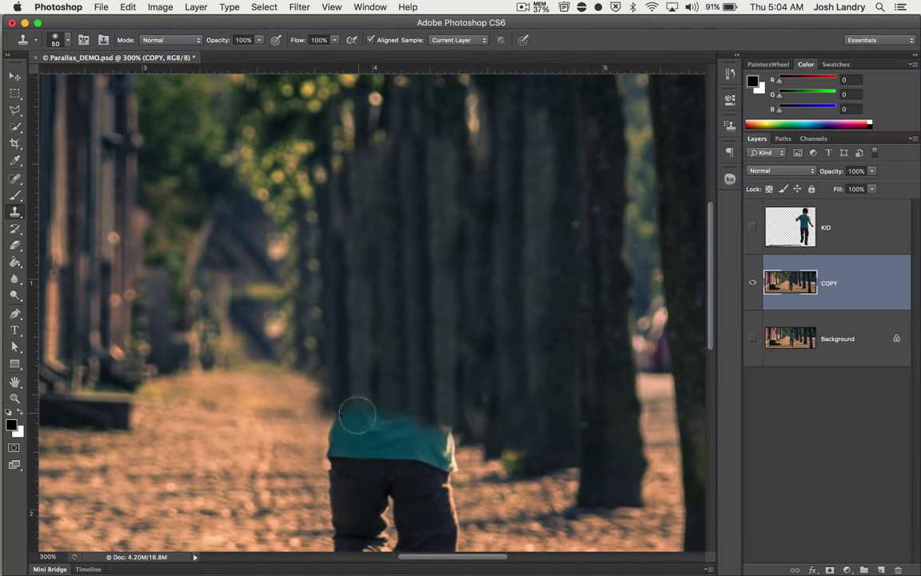
Step: Clone the sunlit cobblestone path over the boy's shirt hem and the waist of his trousers
drag(353, 449, 385, 300)
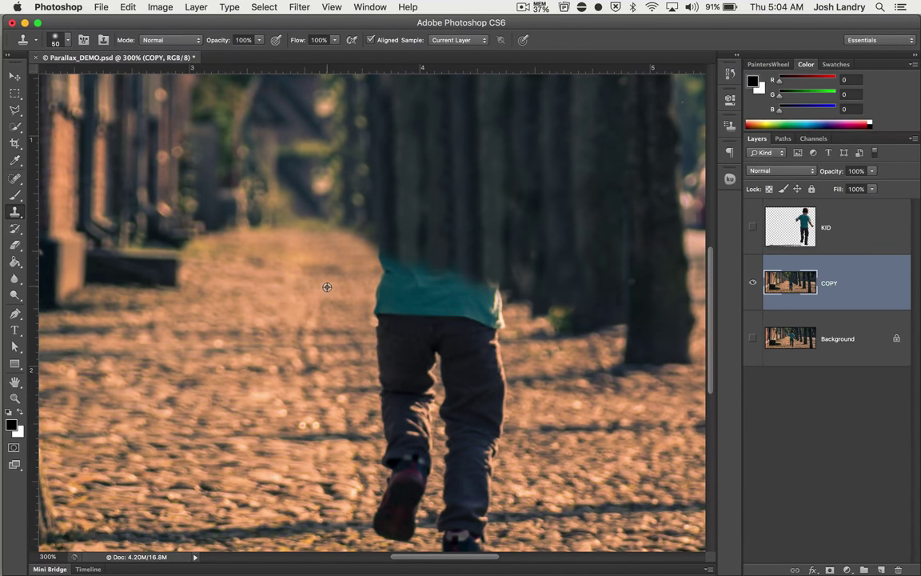
mouse_move(382, 276)
mouse_down()
mouse_move(444, 292)
mouse_move(433, 301)
mouse_move(471, 303)
mouse_move(366, 300)
mouse_up()
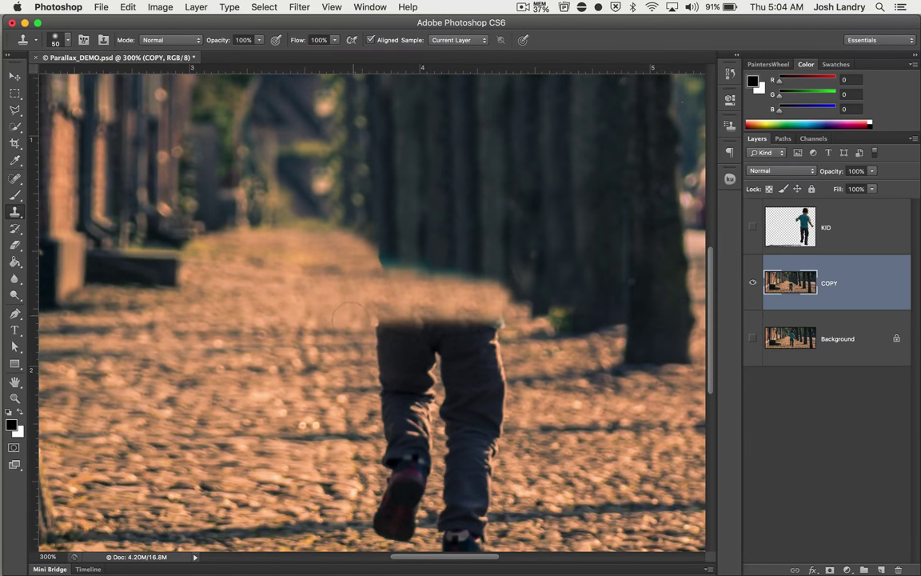
mouse_move(347, 313)
mouse_down()
mouse_move(351, 292)
mouse_move(452, 292)
mouse_move(480, 324)
mouse_up()
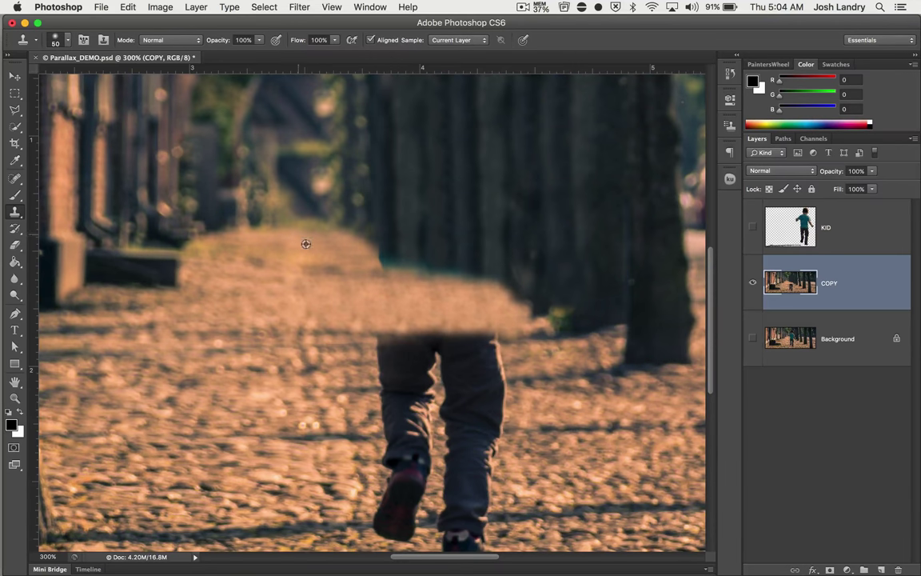
Step: Delete the six presets that directly follow the selected soft round brush in the Clone Stamp brush picker, keeping the 50 px brush
right_click(322, 221)
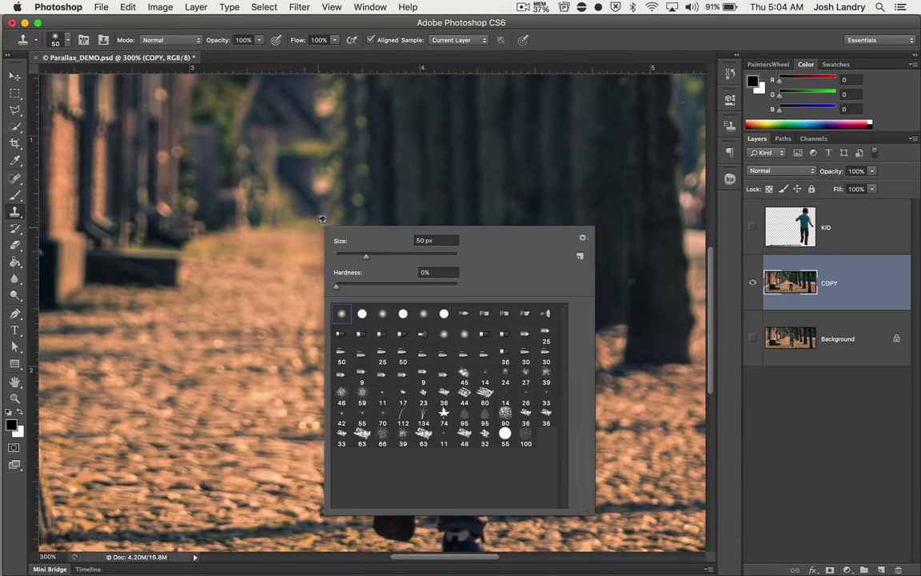
alt+click(360, 315)
alt+click(361, 315)
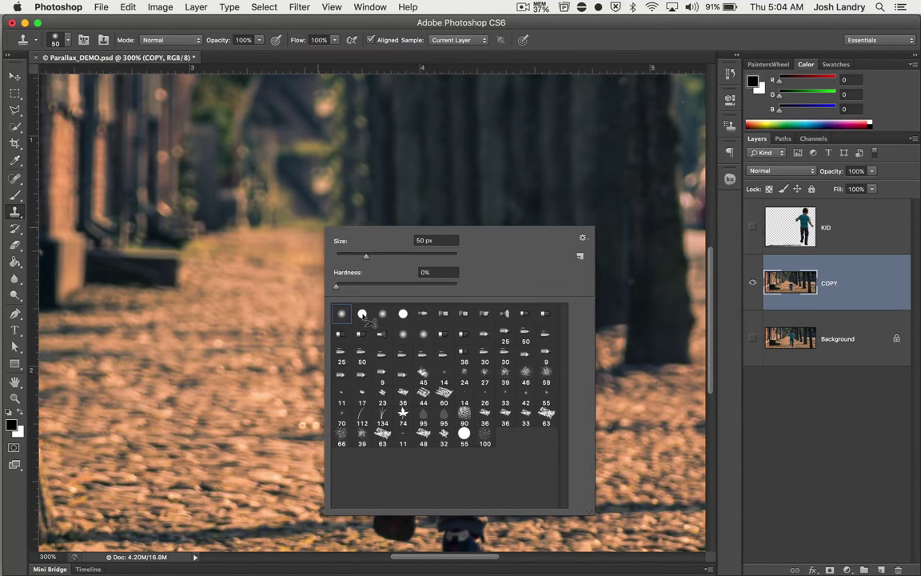
alt+click(195, 262)
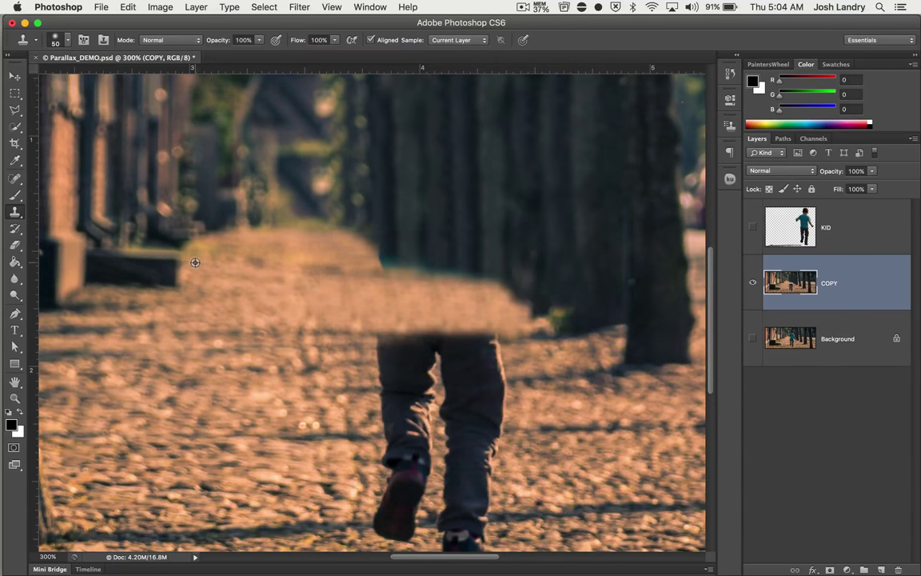
right_click(318, 310)
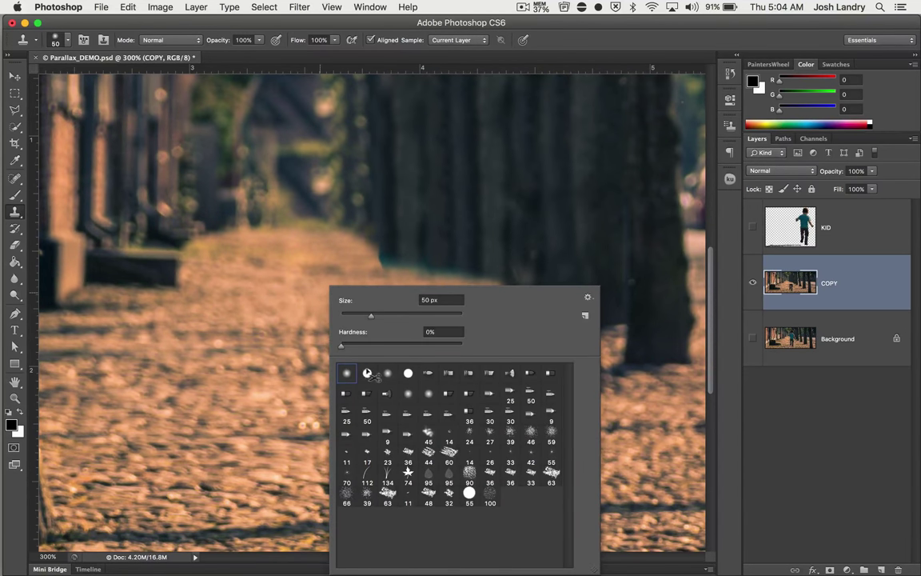
alt+click(368, 373)
alt+click(368, 374)
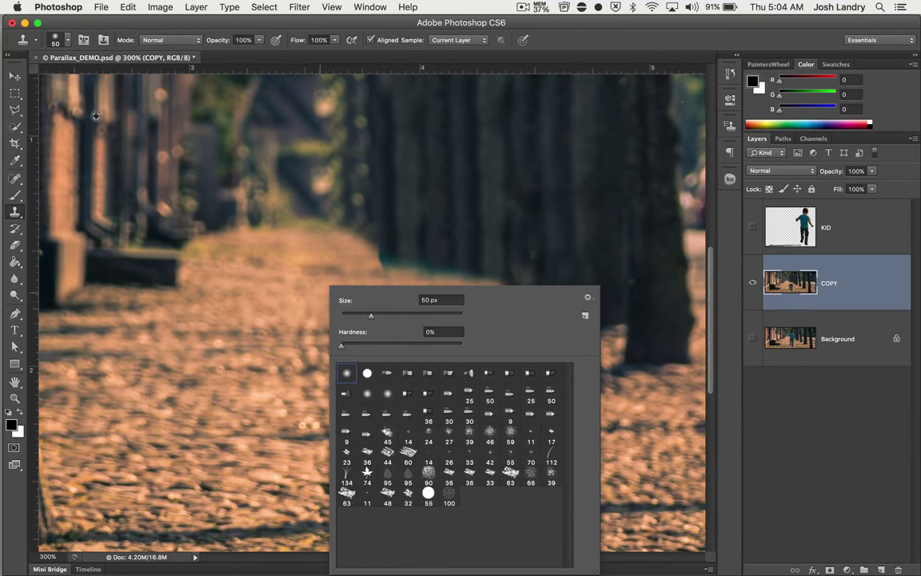
click(56, 44)
click(56, 44)
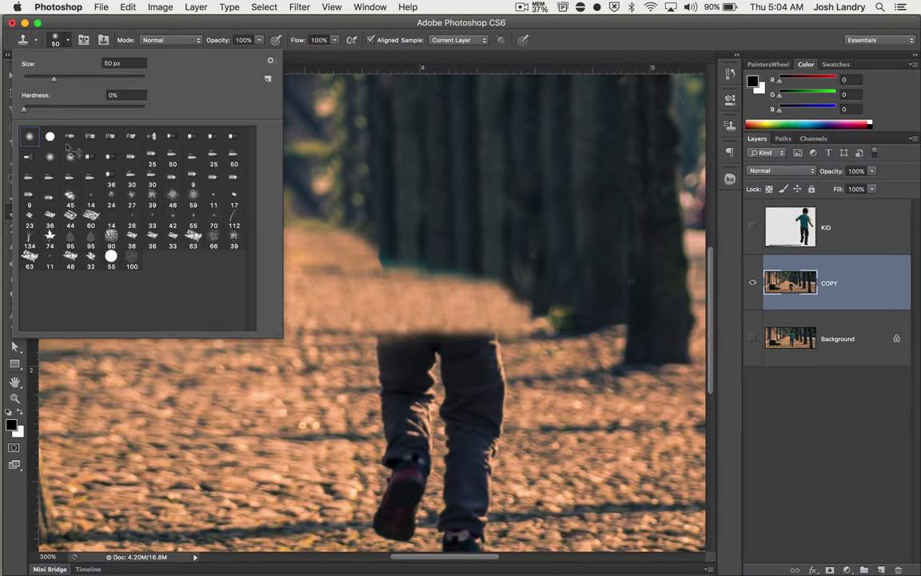
alt+click(50, 137)
alt+click(51, 137)
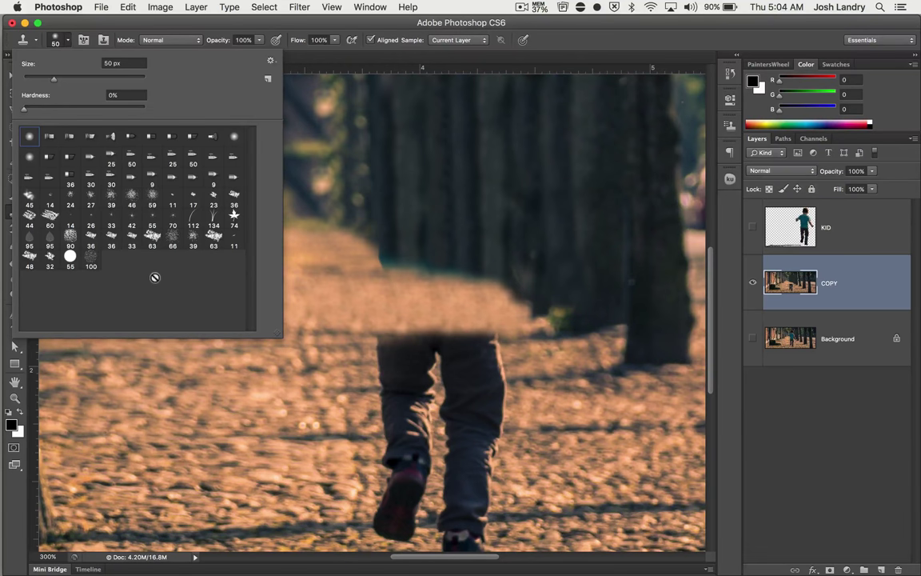
click(305, 247)
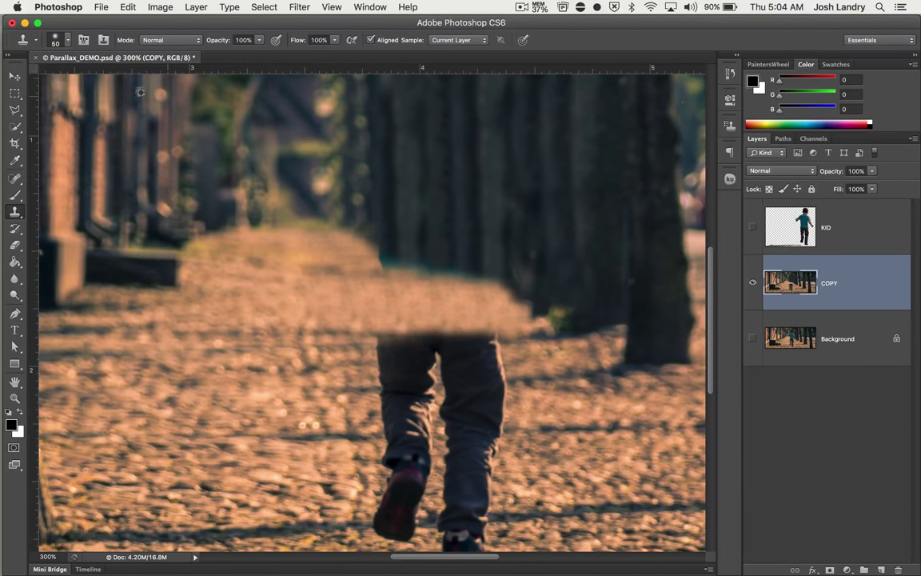
Step: Reset the Clone Stamp brush presets to the default set
click(68, 40)
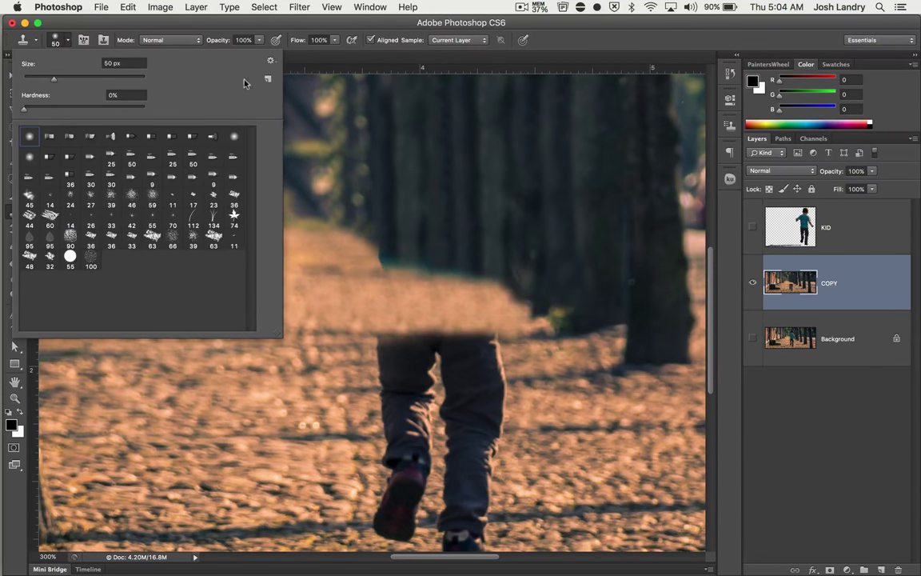
click(271, 62)
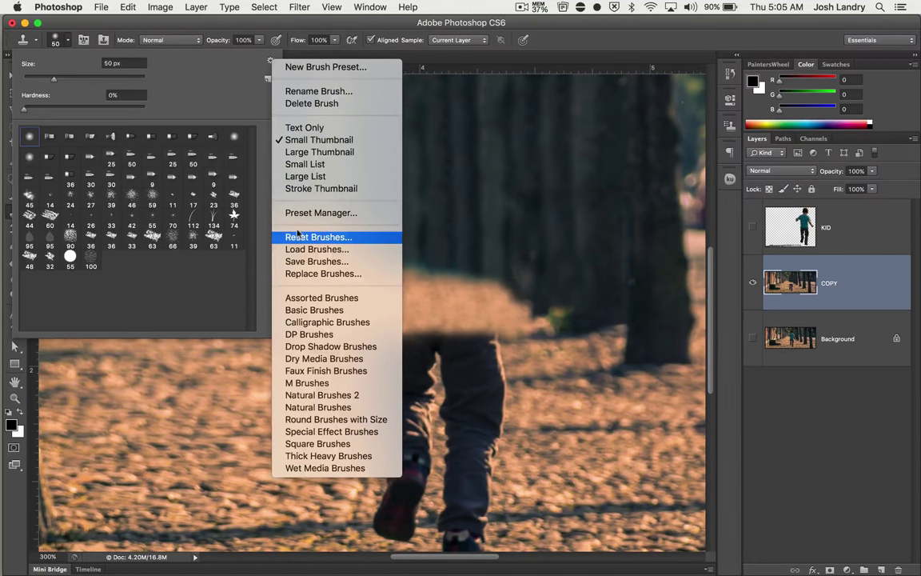
click(301, 237)
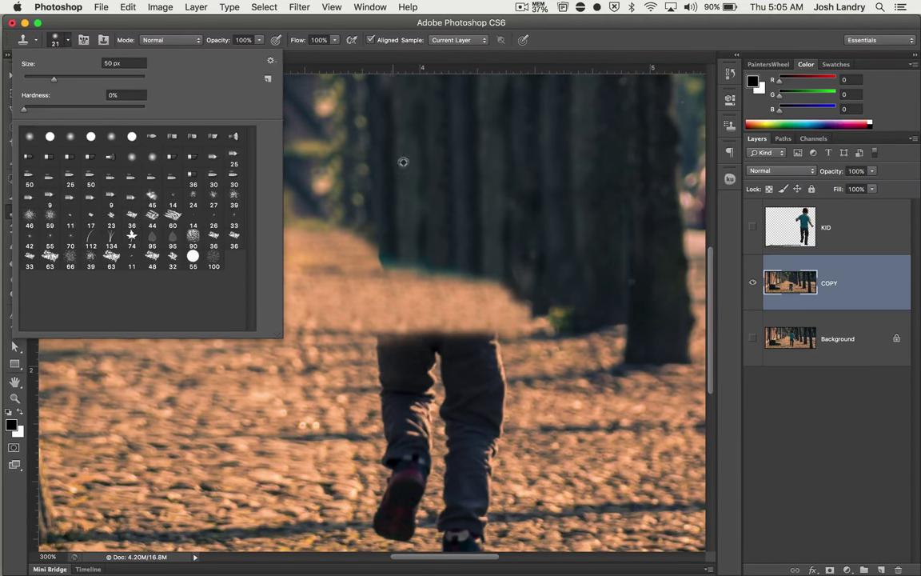
click(396, 22)
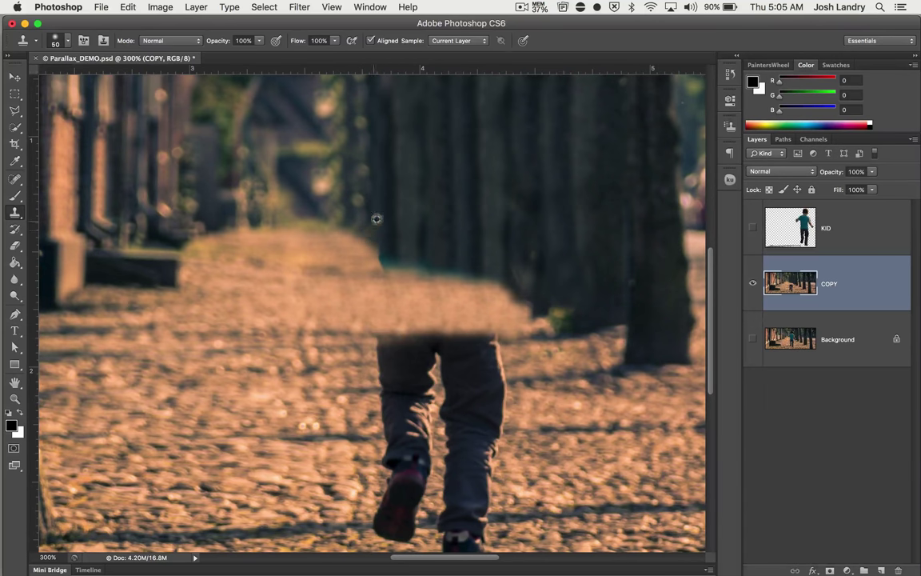
key(super+minus)
key(super+equal)
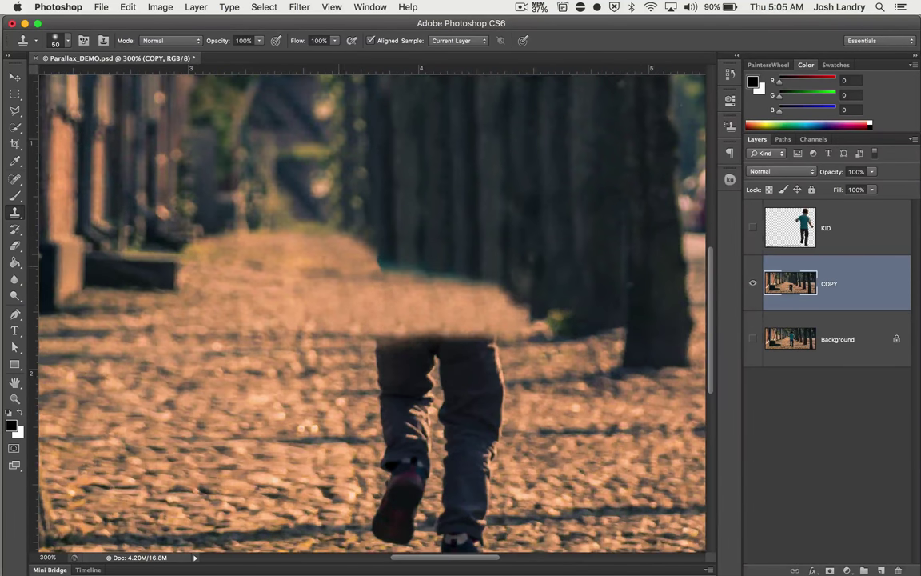
Step: Choose the hard round brush at 50 px with 100% hardness and try cloning cobblestones over the boy's trousers
right_click(284, 222)
click(327, 305)
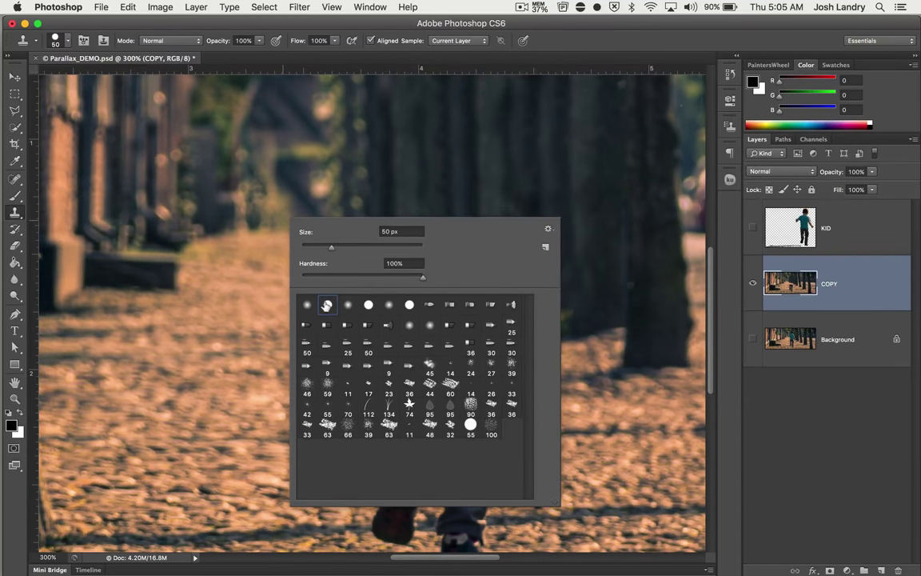
key(Return)
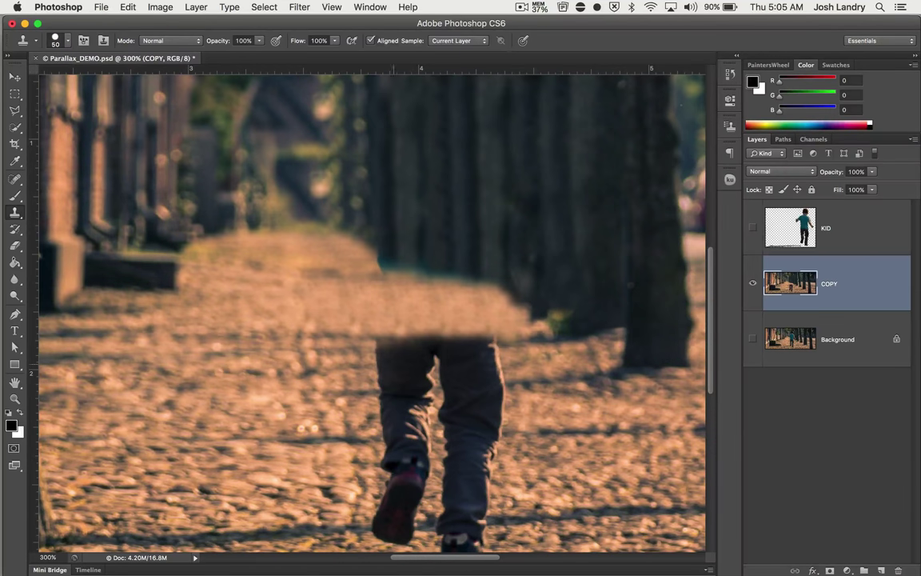
mouse_move(335, 336)
mouse_down()
mouse_move(351, 352)
mouse_move(392, 344)
mouse_move(351, 340)
mouse_move(392, 319)
mouse_move(435, 344)
mouse_move(392, 364)
mouse_move(355, 366)
mouse_move(348, 372)
mouse_move(359, 385)
mouse_move(375, 387)
mouse_move(356, 382)
mouse_move(364, 392)
mouse_move(359, 374)
mouse_move(360, 383)
mouse_up()
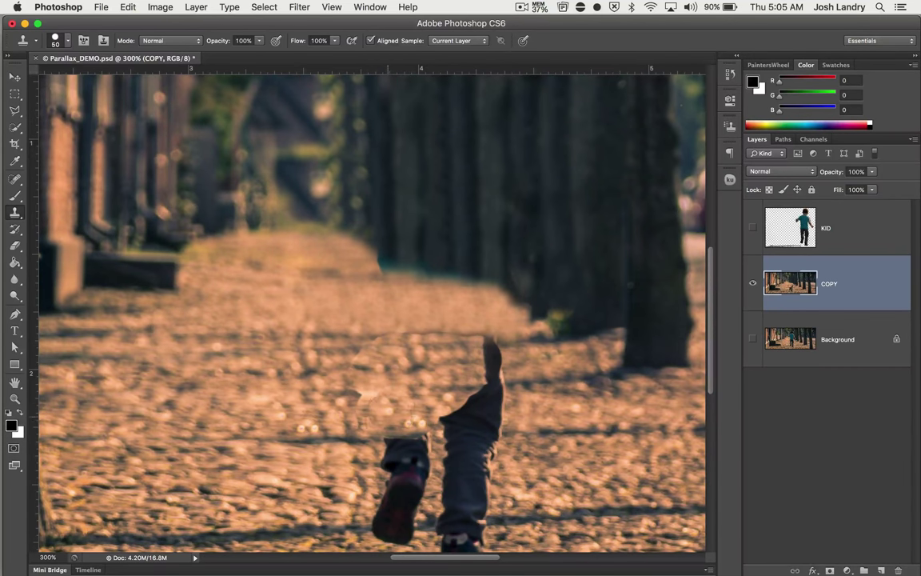
key(super+z)
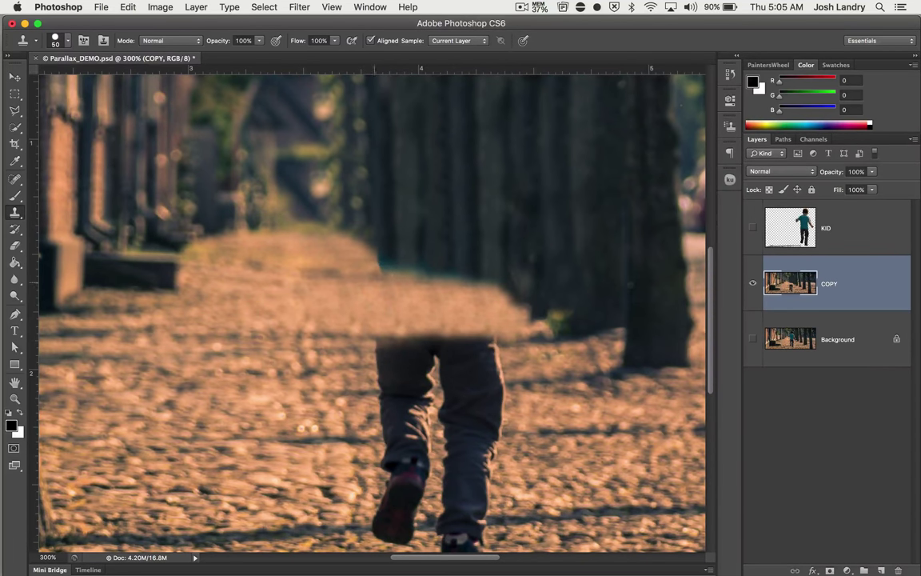
Step: Set the brush hardness to 84% and clone cobblestones over the upper part of the boy's trousers
right_click(371, 286)
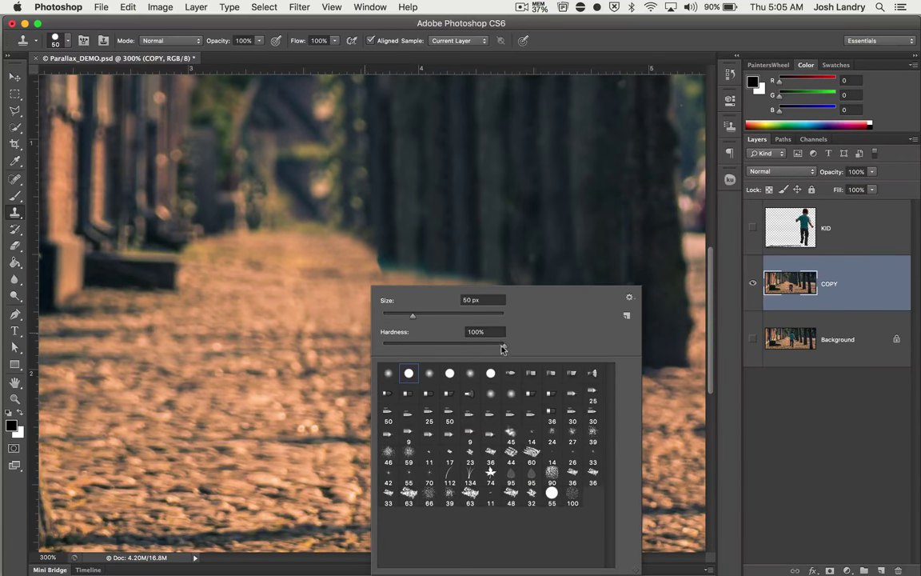
drag(501, 348, 498, 348)
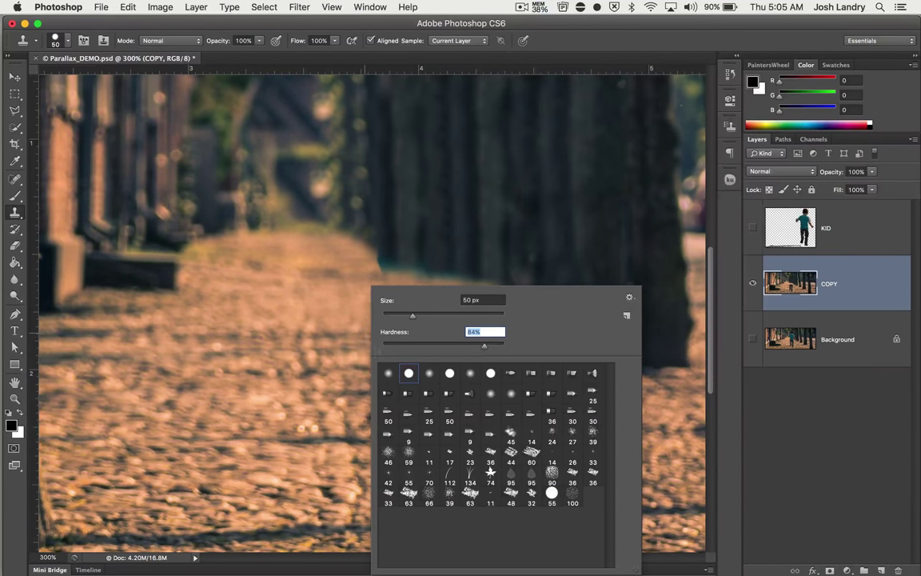
key(Return)
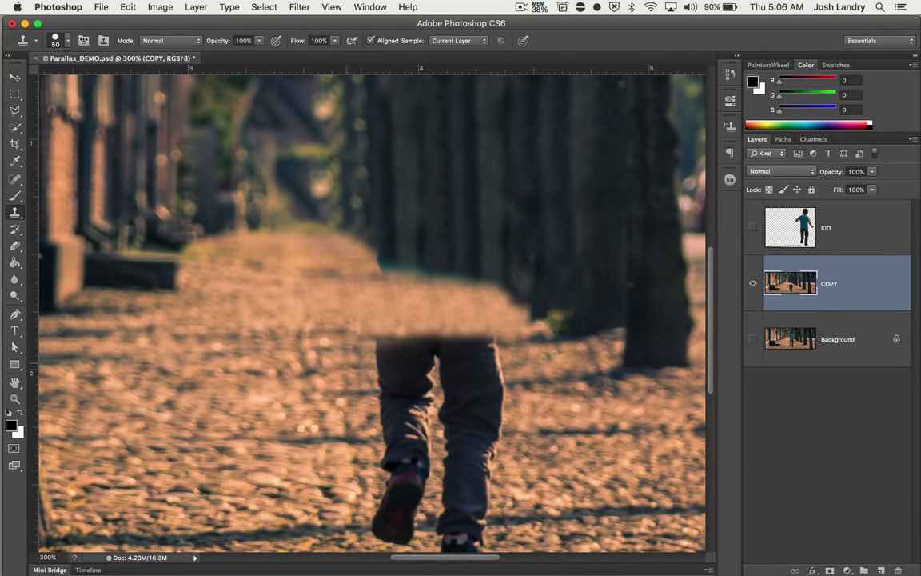
mouse_move(308, 328)
mouse_down()
mouse_move(378, 330)
mouse_move(411, 363)
mouse_move(404, 363)
mouse_move(512, 366)
mouse_move(417, 365)
mouse_up()
alt+click(546, 360)
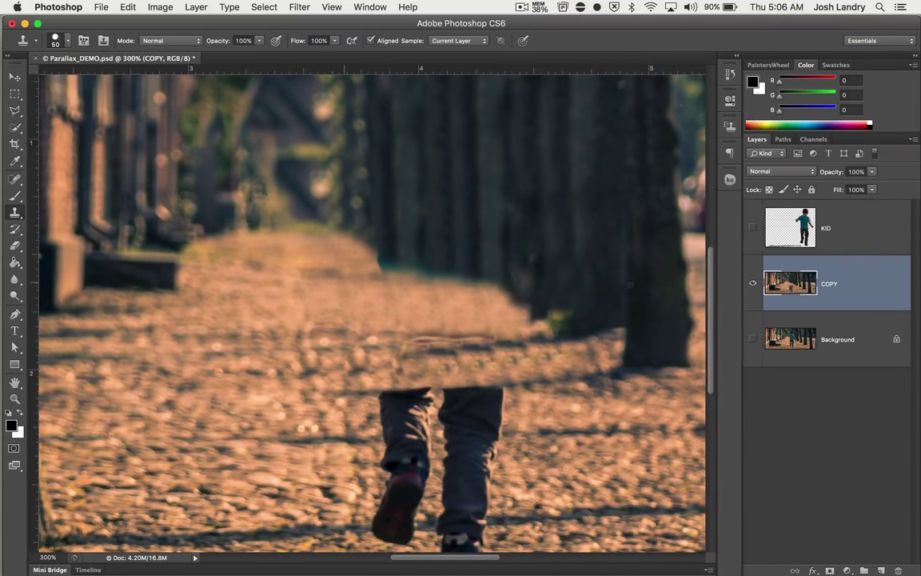
Step: Set the brush hardness to 73% and clone cobblestones and the thin shadow line over the boy's knees
right_click(316, 249)
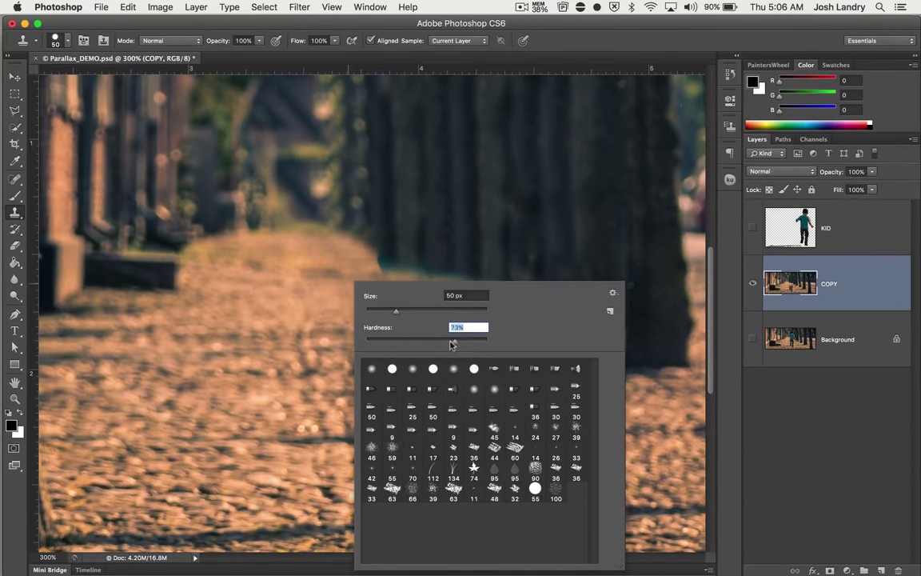
key(Return)
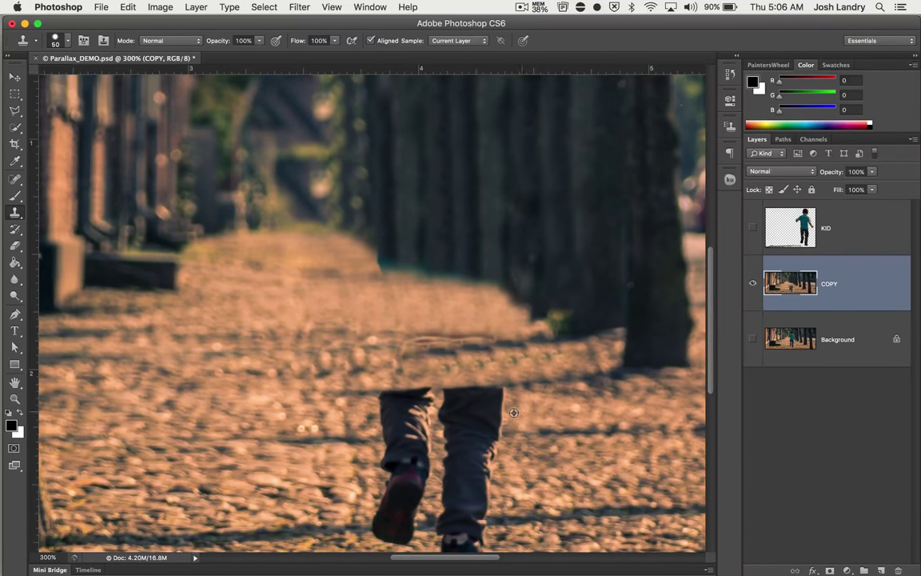
mouse_move(503, 410)
mouse_down()
mouse_move(561, 412)
mouse_move(504, 372)
mouse_move(299, 376)
mouse_up()
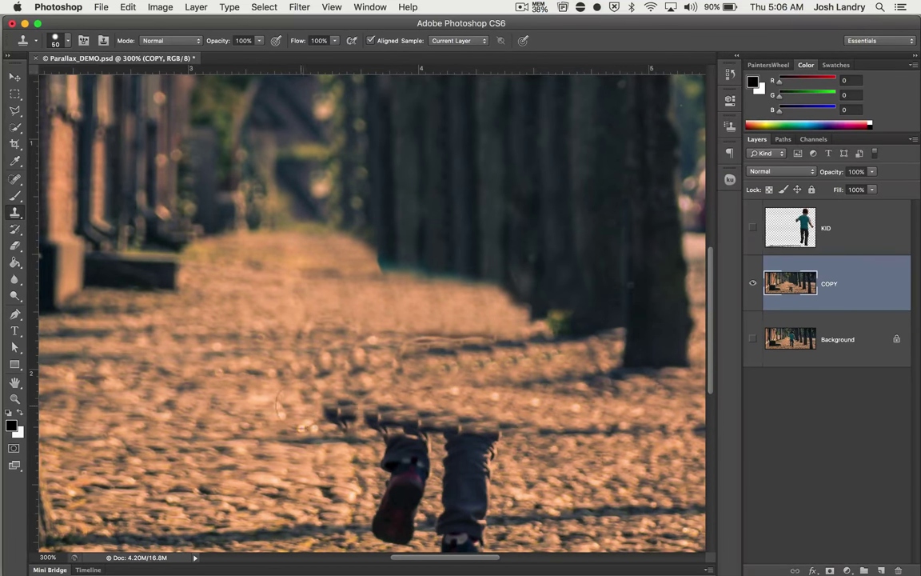
key(super+z)
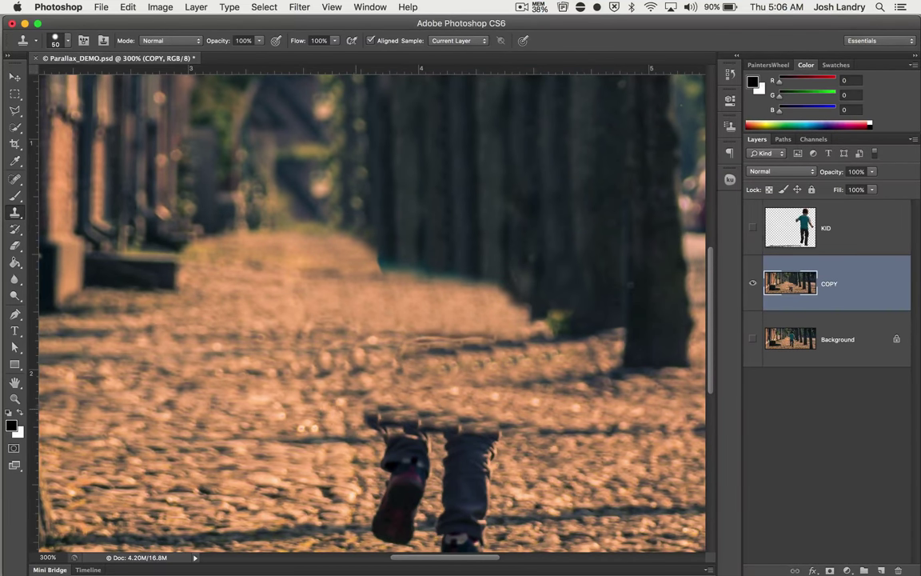
drag(300, 415, 415, 418)
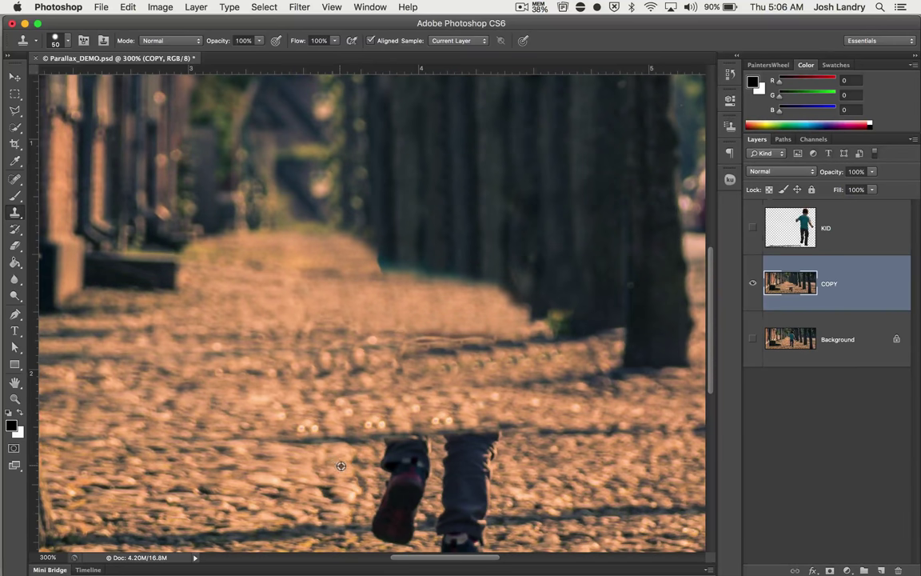
Step: Clone cobblestones over the boy's lower trouser legs and the upper part of his raised shoe
click(393, 472)
click(400, 472)
click(413, 469)
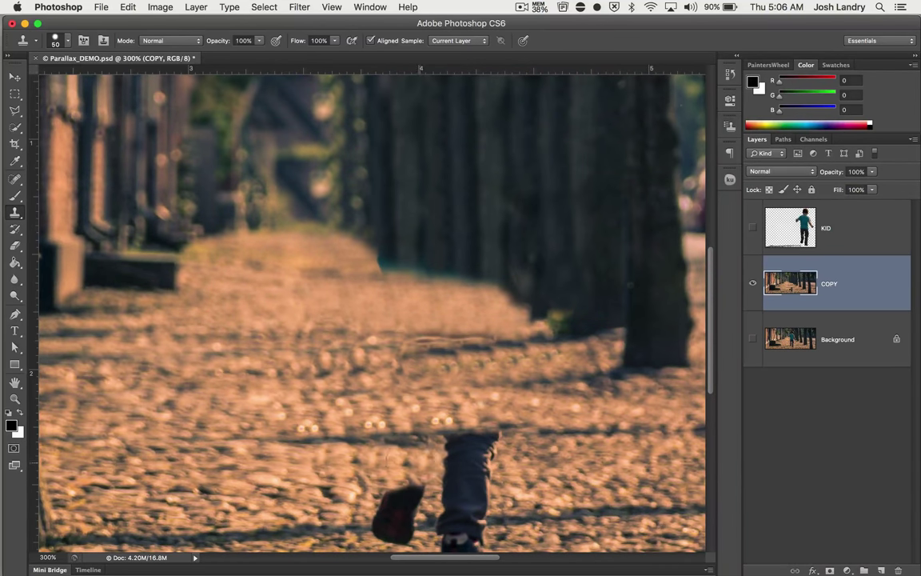
click(430, 466)
click(445, 465)
click(453, 470)
click(474, 467)
click(487, 462)
click(496, 472)
click(476, 477)
click(444, 485)
mouse_move(464, 483)
mouse_down()
mouse_move(487, 485)
mouse_move(393, 491)
mouse_move(434, 502)
mouse_move(493, 489)
mouse_up()
Step: Clone cobblestones over the rest of the raised shoe and the standing shoe, and rebuild the shadow line crossing there
drag(436, 443, 481, 267)
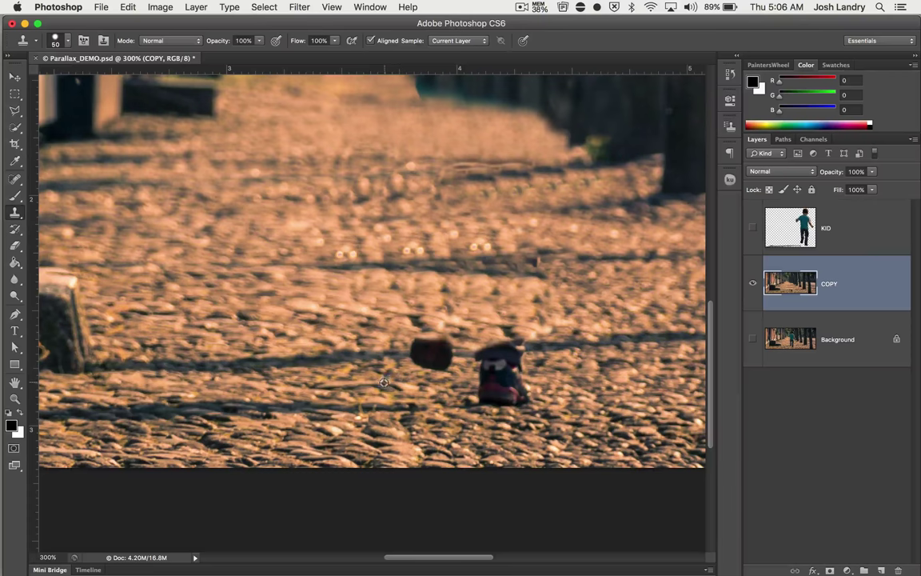
drag(416, 352, 448, 356)
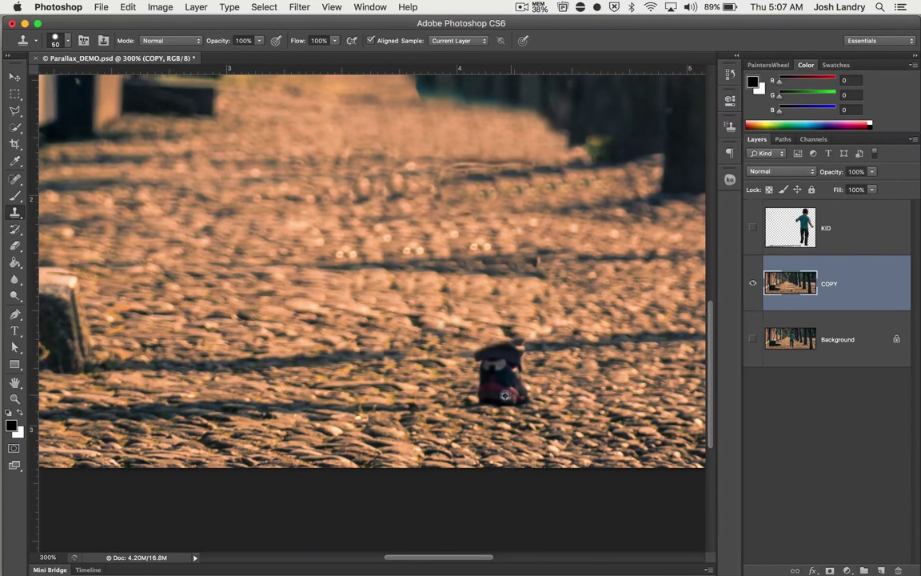
alt+click(570, 384)
mouse_move(519, 397)
mouse_down()
mouse_move(494, 393)
mouse_move(523, 378)
mouse_move(472, 385)
mouse_up()
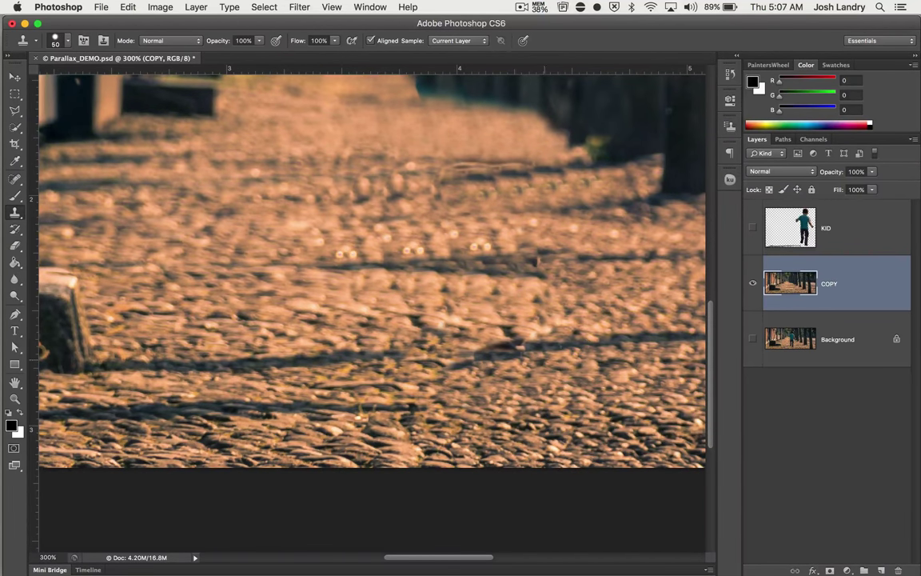
drag(540, 359, 415, 355)
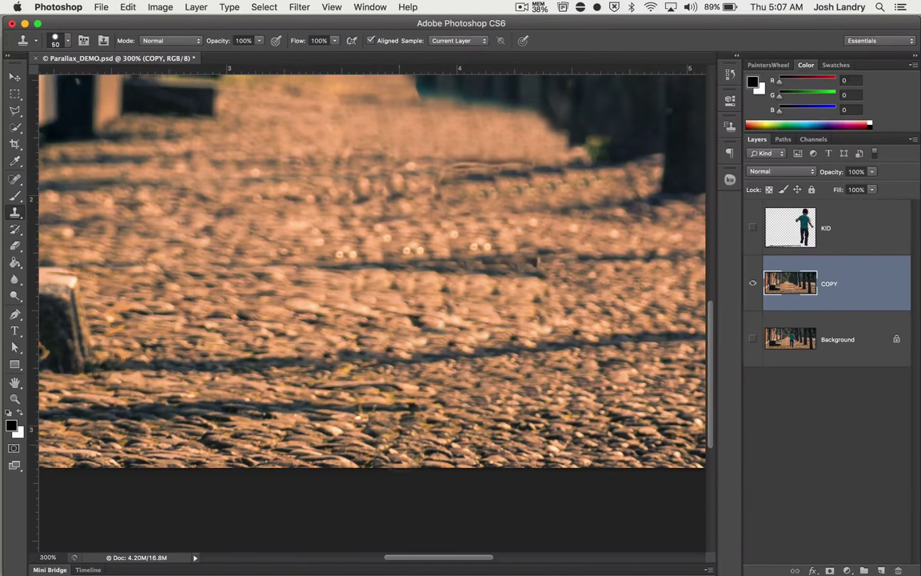
Step: Clone cobblestones over the boy's dark shadow band in the foreground, up to the area below the stone blocks
drag(376, 373, 120, 373)
drag(299, 364, 553, 343)
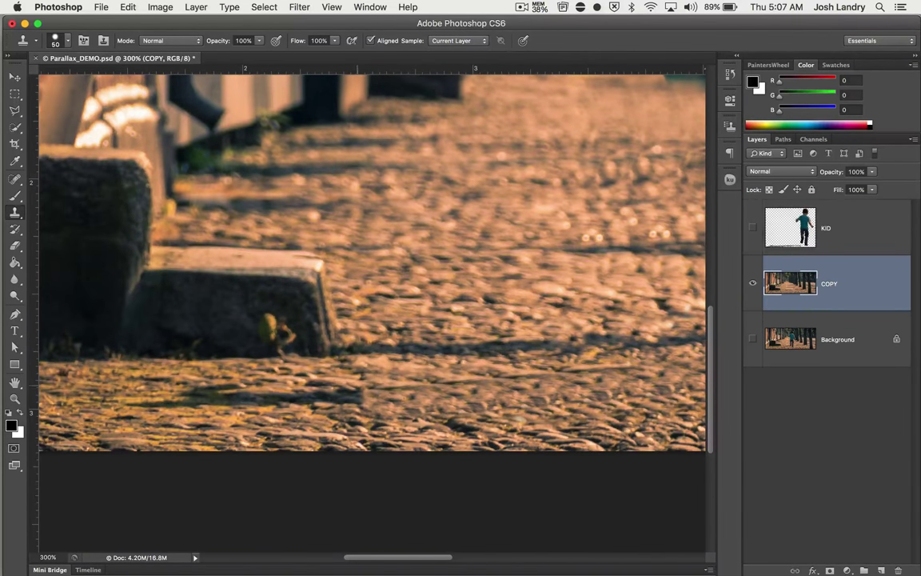
mouse_move(321, 359)
mouse_down()
mouse_move(152, 362)
mouse_move(120, 374)
mouse_move(94, 402)
mouse_up()
click(132, 369)
mouse_move(151, 410)
mouse_down()
mouse_move(108, 400)
mouse_move(146, 358)
mouse_move(175, 364)
mouse_up()
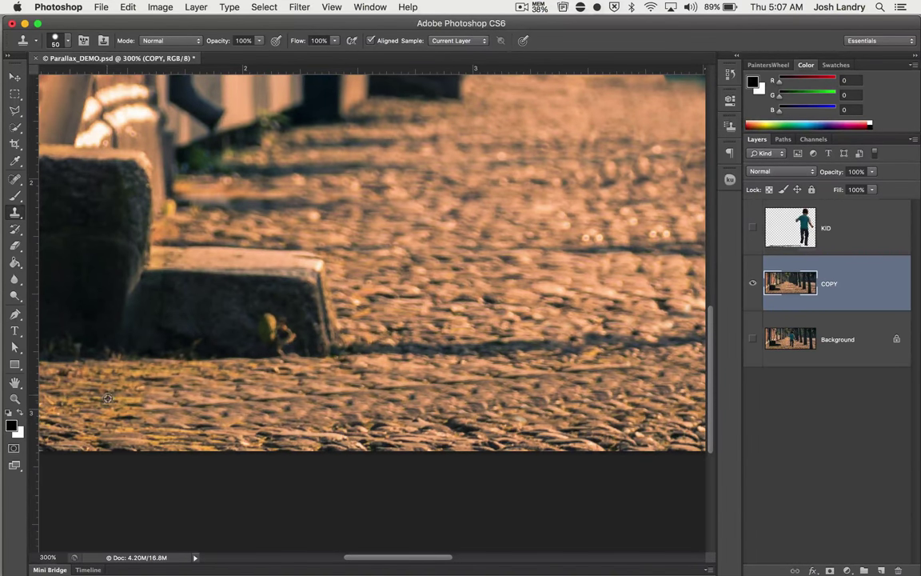
Step: Touch up the cloned mossy cobblestones in front of the stone blocks and fit the whole image in view
key(super+minus)
key(super+plus)
mouse_move(96, 373)
mouse_down()
mouse_move(146, 372)
mouse_move(109, 392)
mouse_up()
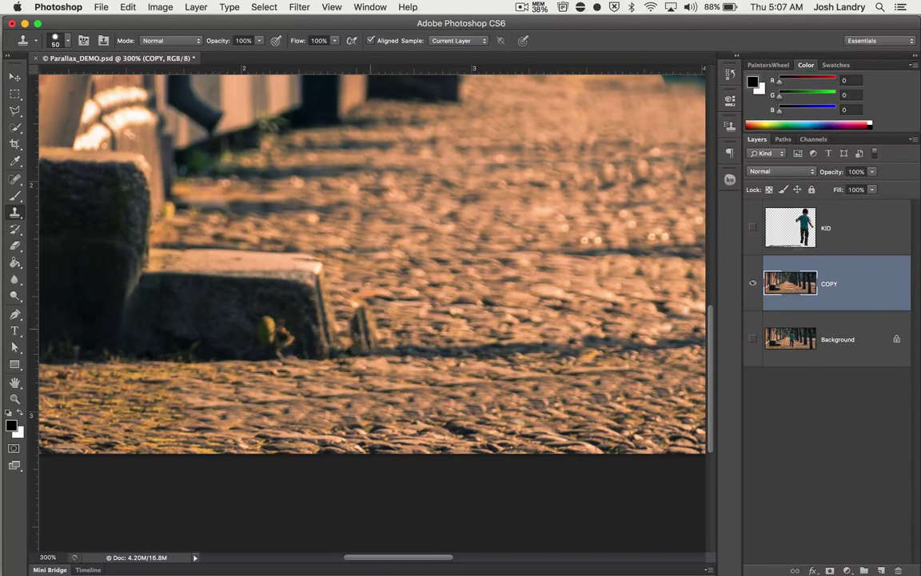
key(super+minus)
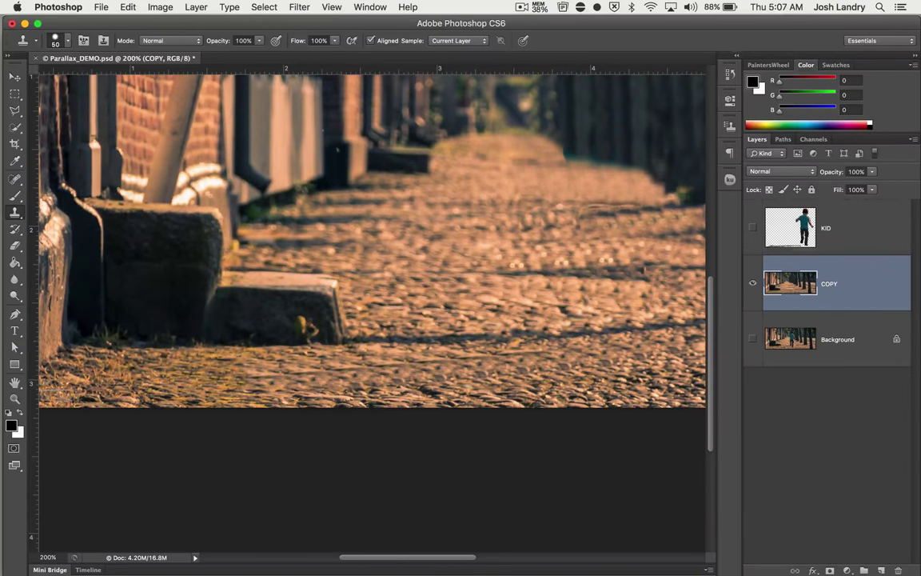
drag(421, 272, 238, 390)
key(super+0)
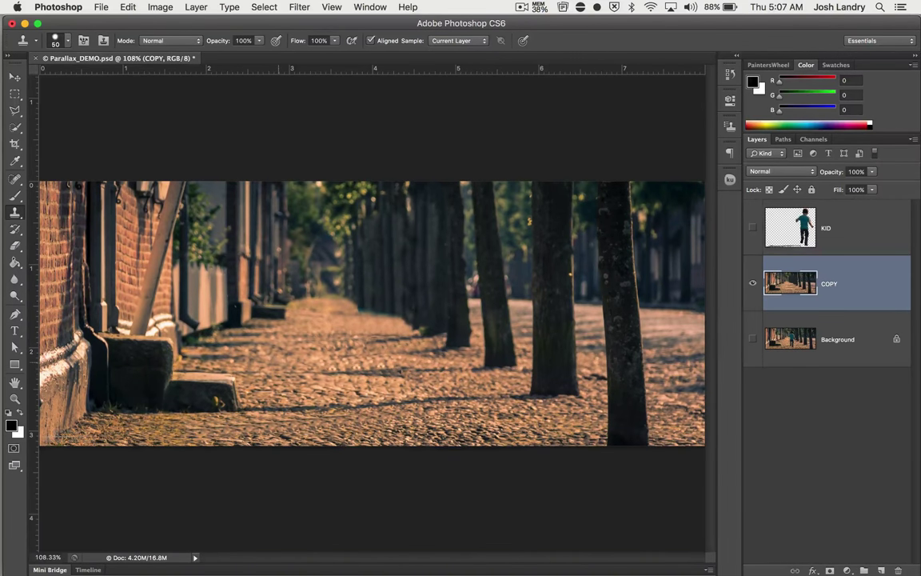
Step: Reduce the Clone Stamp brush to 25 px and clone dark foliage along the far edge of the path beside the step
key(super+equal)
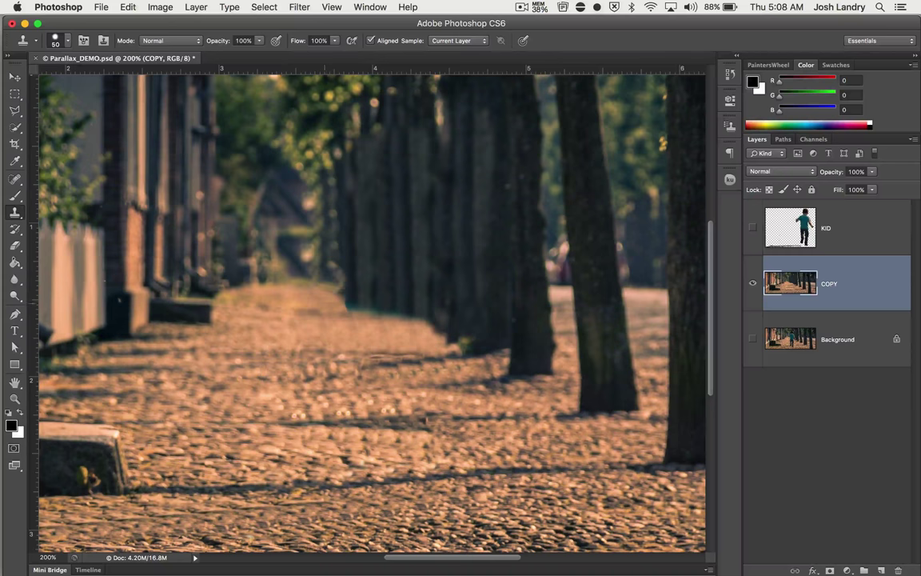
drag(310, 252, 278, 226)
key(super+z)
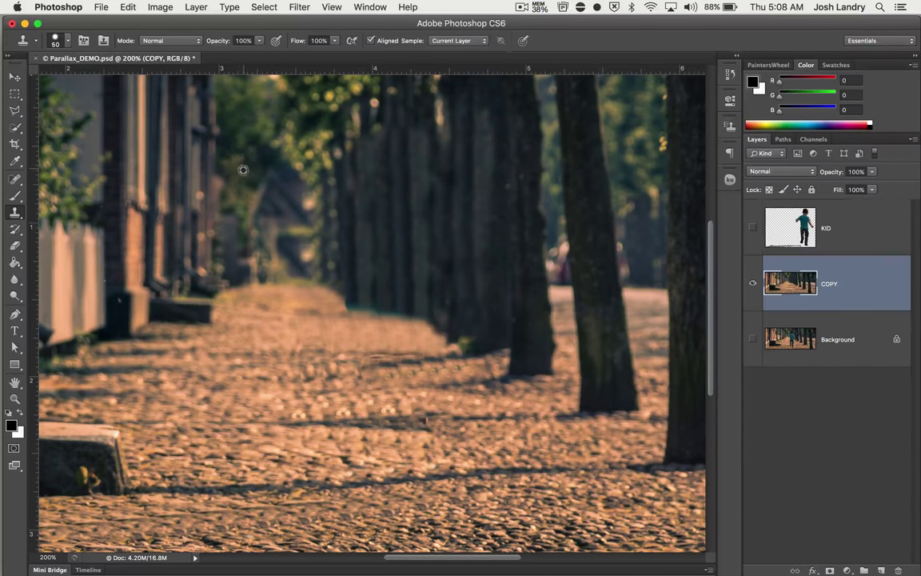
key(bracketleft)
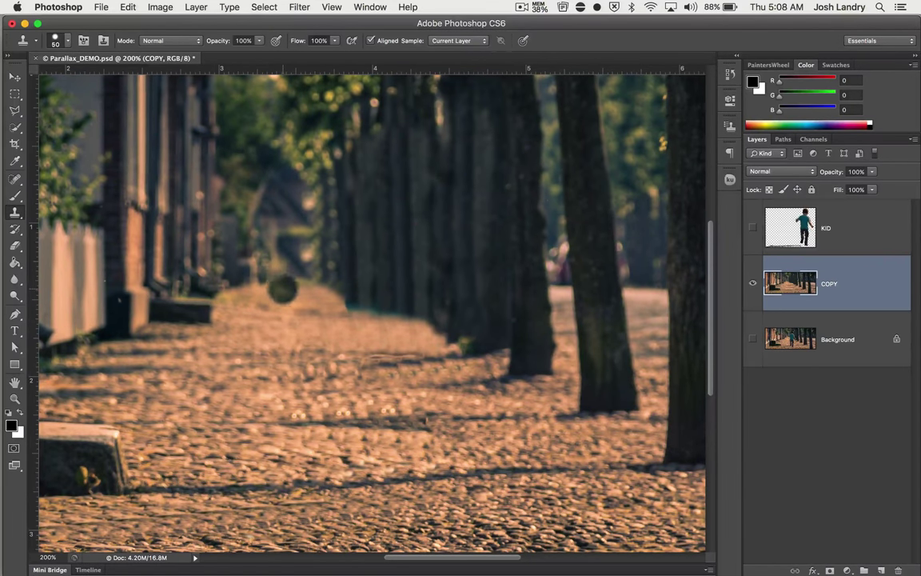
key(bracketleft)
key(bracketleft)
key(bracketleft)
key(bracketleft)
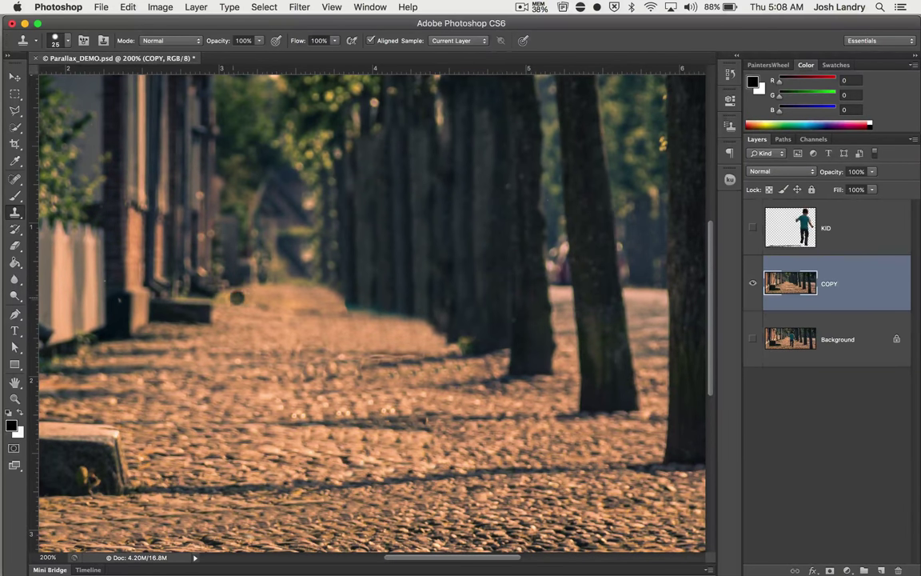
drag(227, 296, 270, 286)
Step: Set the Clone Stamp brush size to 35 px and its opacity to 56%
key(bracketright)
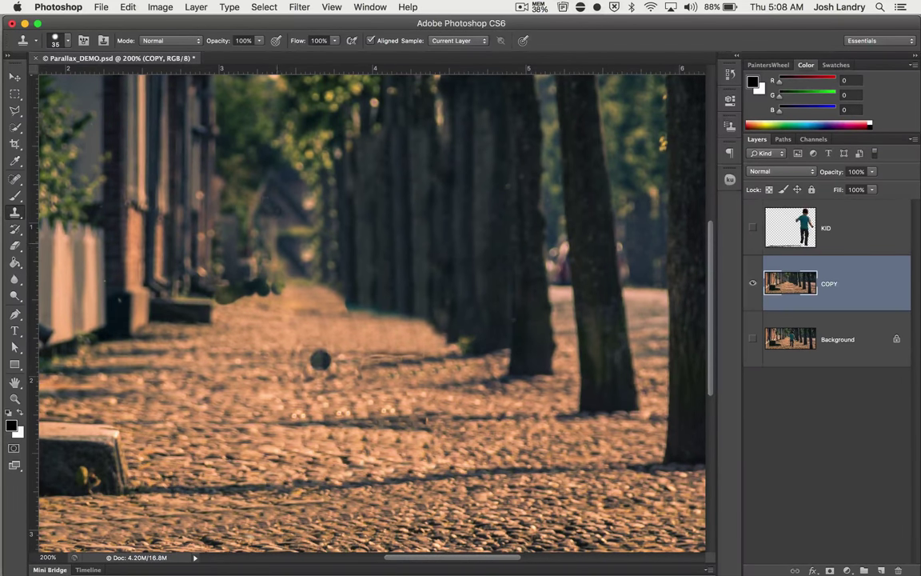
click(259, 44)
drag(258, 55, 232, 55)
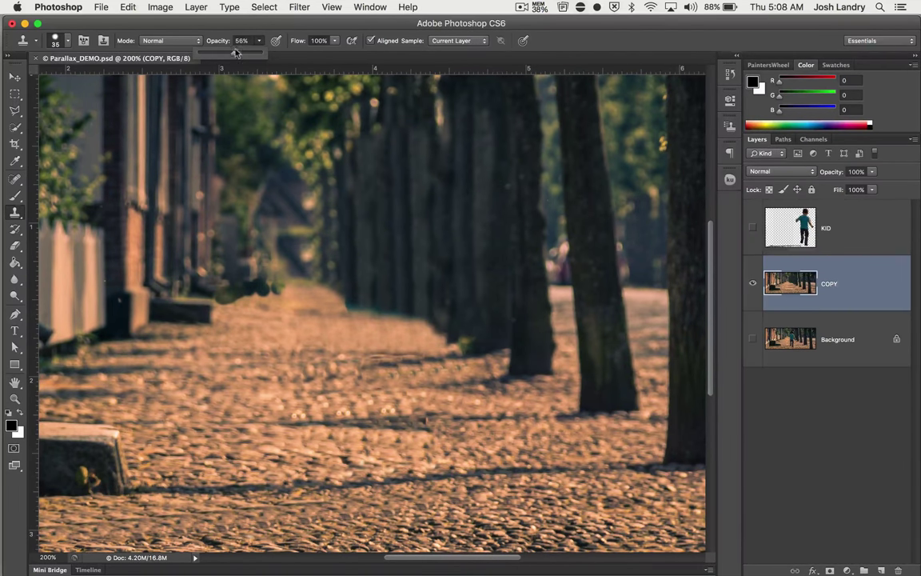
click(238, 25)
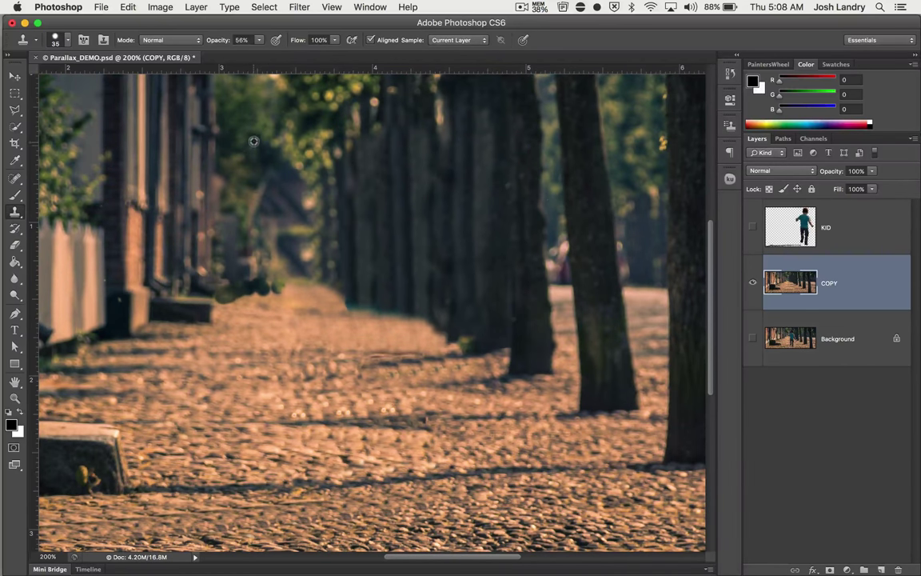
Step: Clone dark foliage along the far end of the path, from the stone step to the distant tree trunks
click(269, 295)
click(226, 294)
click(287, 288)
click(301, 287)
click(314, 286)
drag(290, 258, 292, 259)
drag(332, 289, 287, 279)
click(304, 269)
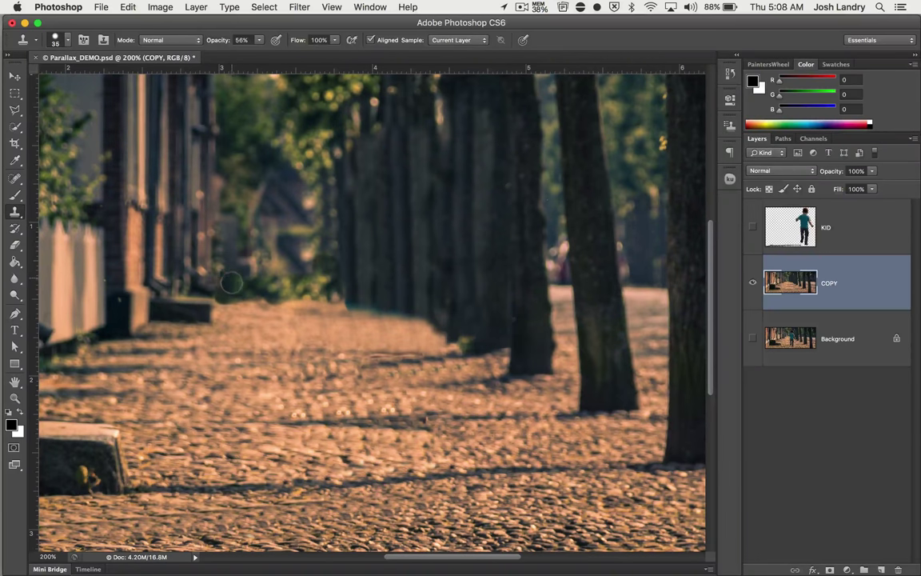
mouse_move(244, 282)
mouse_down()
mouse_move(206, 254)
mouse_move(226, 292)
mouse_move(202, 264)
mouse_move(218, 257)
mouse_up()
Step: Clone cobblestones and low foliage along the path's far edge to even out the boundary beside the stone step
alt+click(228, 327)
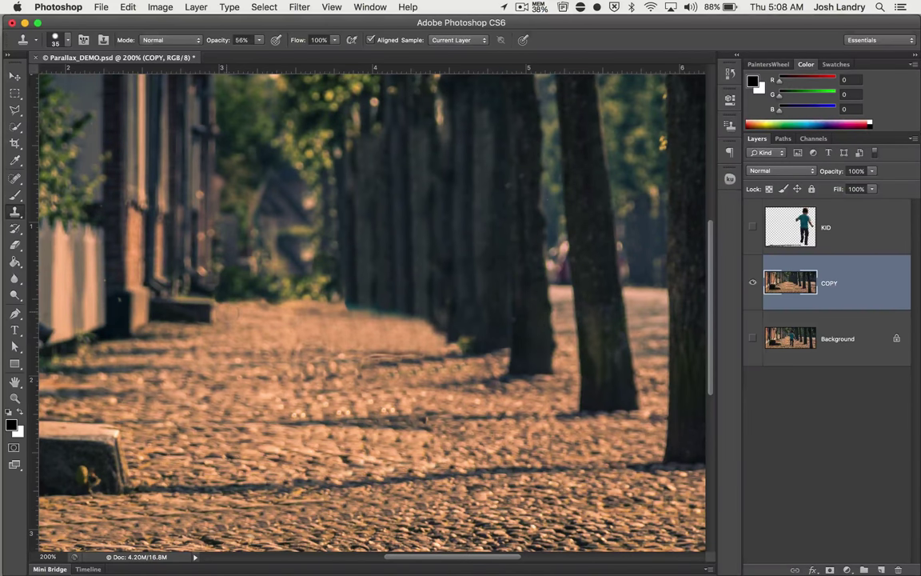
mouse_move(239, 313)
mouse_down()
mouse_move(231, 297)
mouse_move(269, 311)
mouse_up()
mouse_move(240, 273)
mouse_down()
mouse_move(284, 285)
mouse_move(328, 281)
mouse_up()
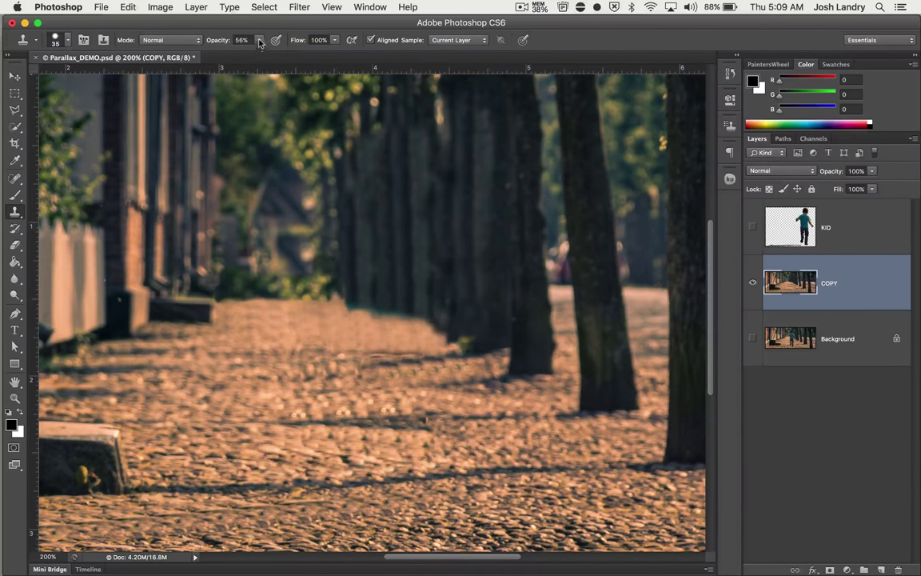
Step: Lower the Clone Stamp opacity to 17% and blend the path's edge along the base of the distant tree trunks
drag(259, 41, 240, 54)
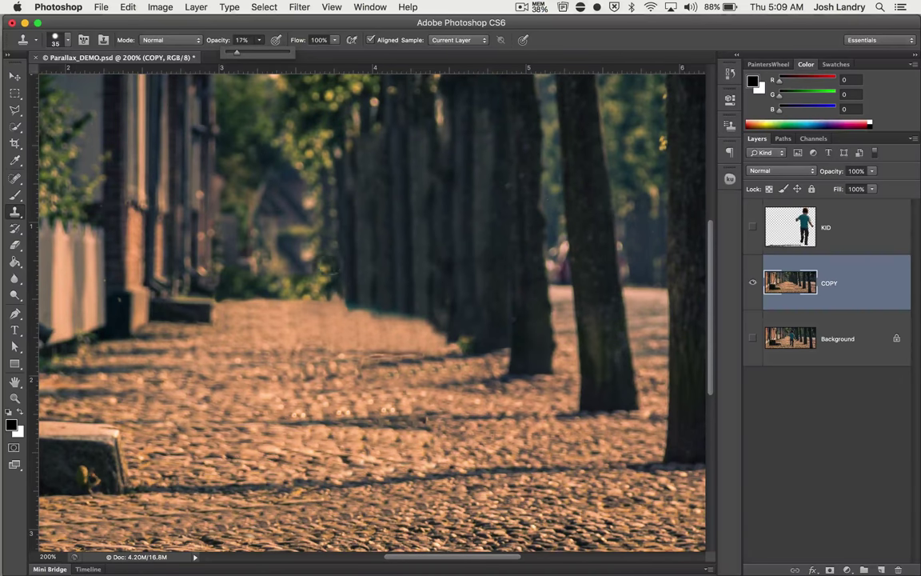
alt+click(320, 324)
alt+click(318, 278)
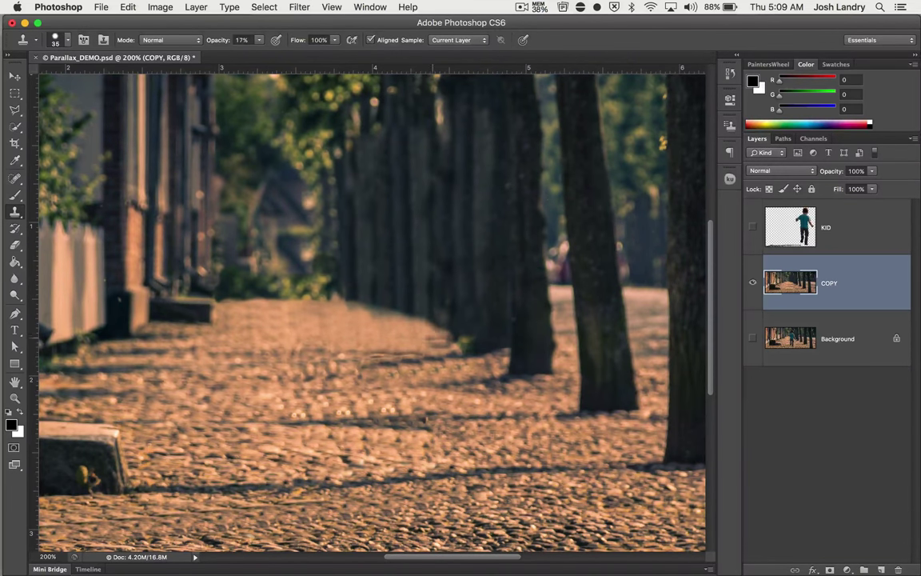
alt+click(377, 337)
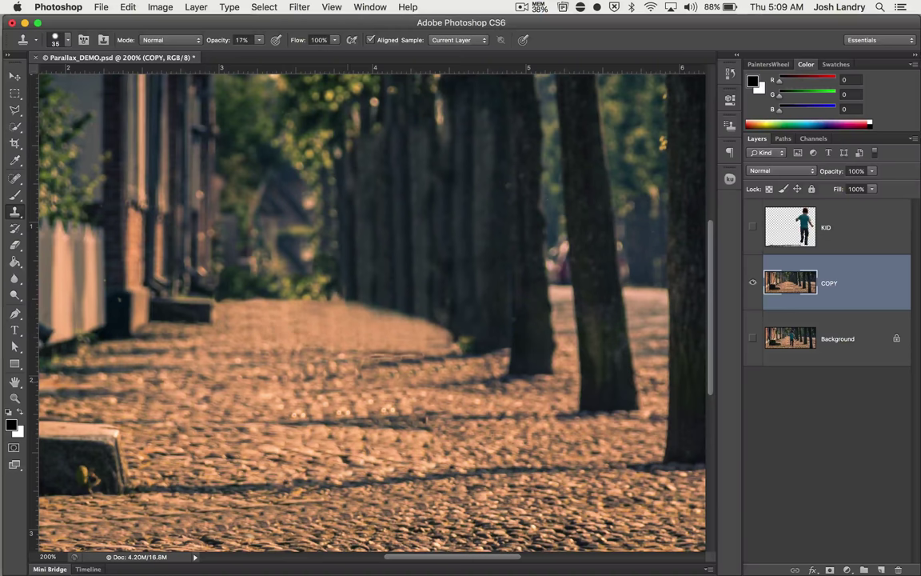
Step: Fit the whole image in view, briefly show the KID layer to compare it with the cleaned background, and save the document
key(super+0)
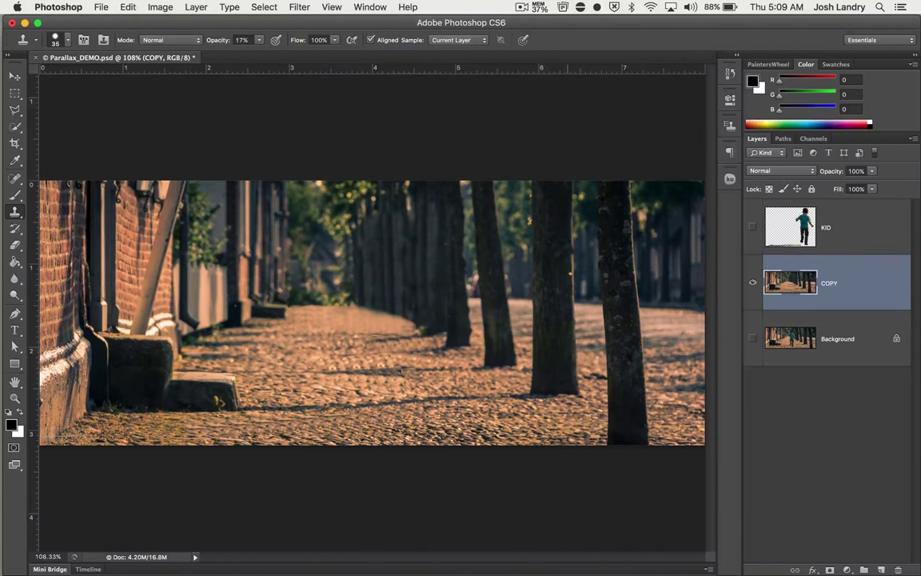
click(753, 227)
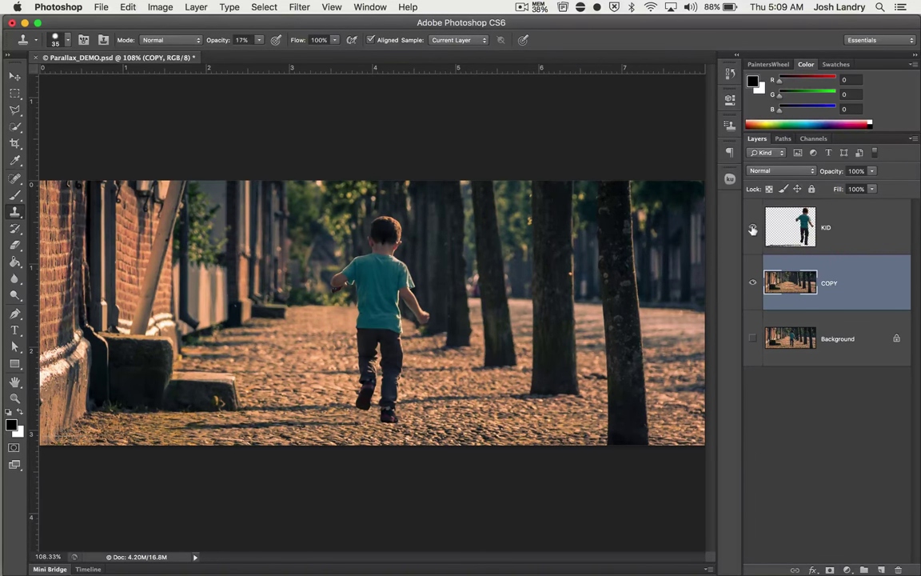
click(752, 228)
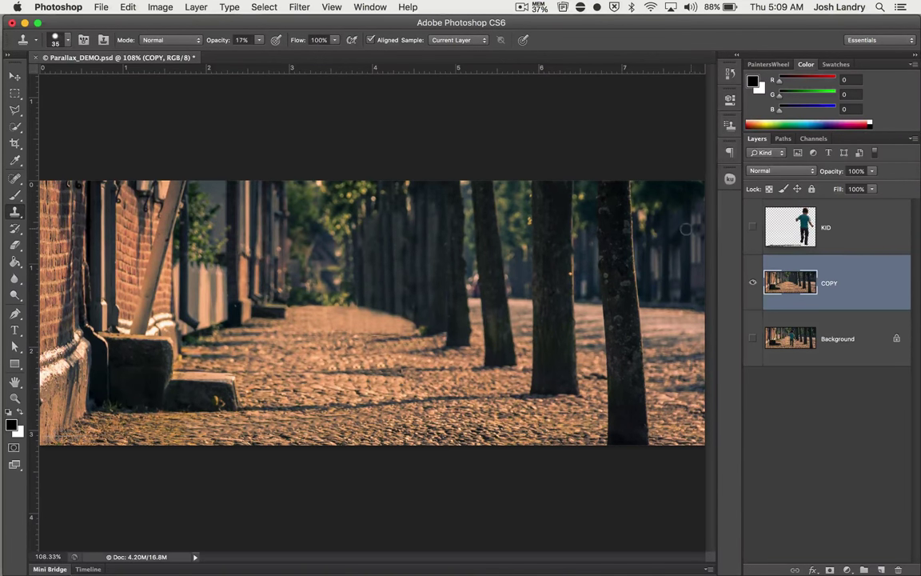
key(ctrl+s)
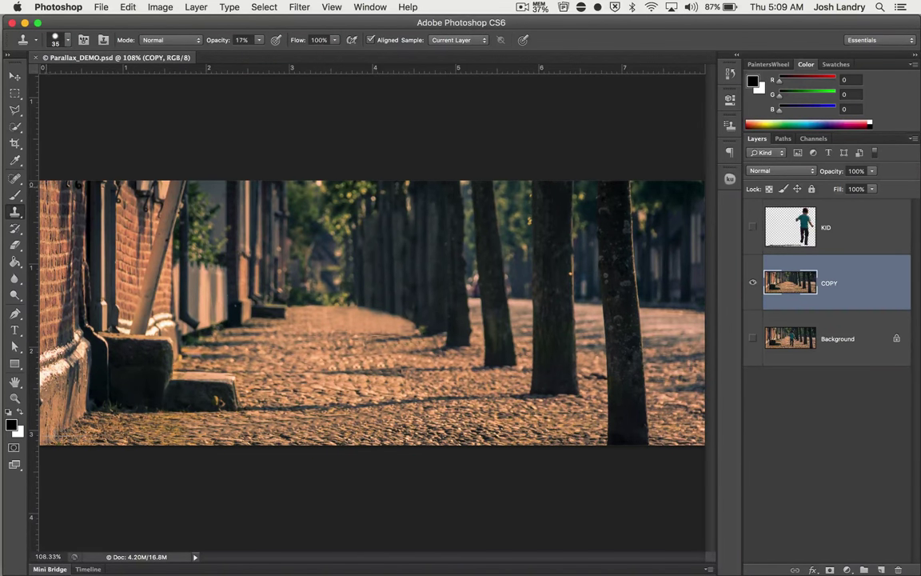
Step: Choose the Brush tool with a hard round 13 px tip and turn on Quick Mask mode for the COPY layer
click(16, 195)
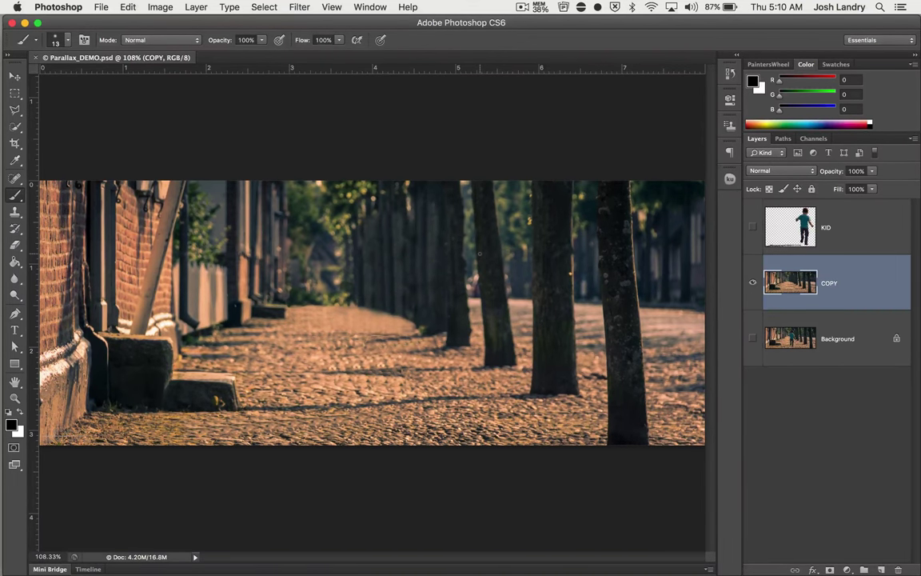
right_click(449, 289)
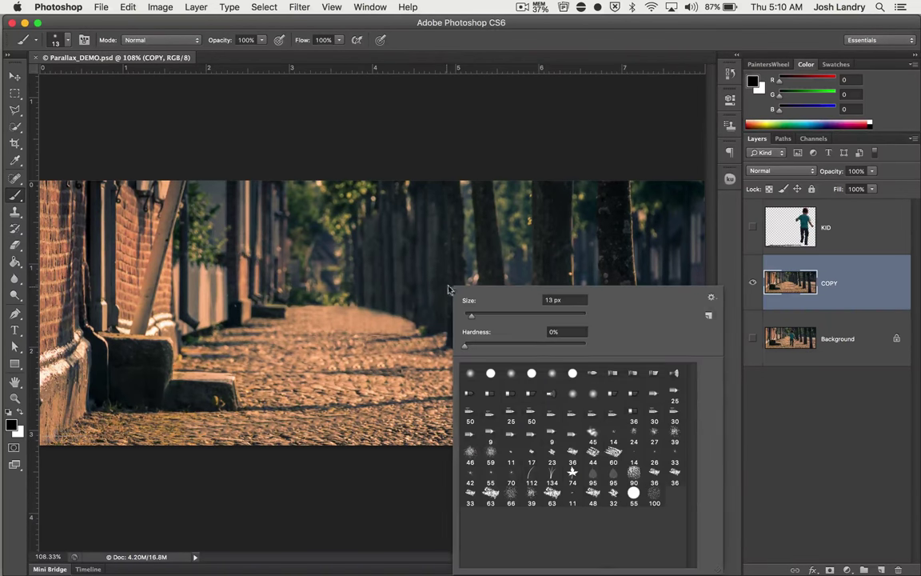
click(490, 373)
double_click(490, 375)
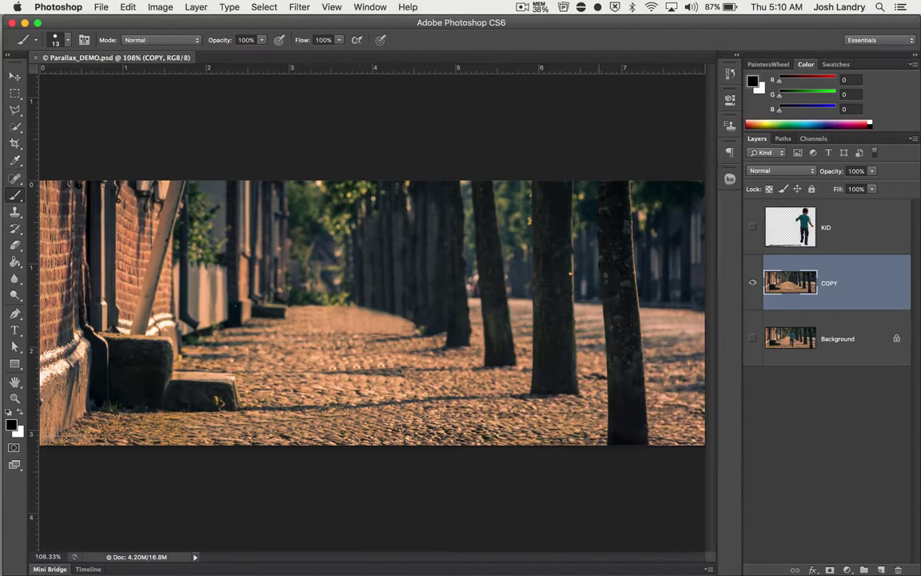
key(q)
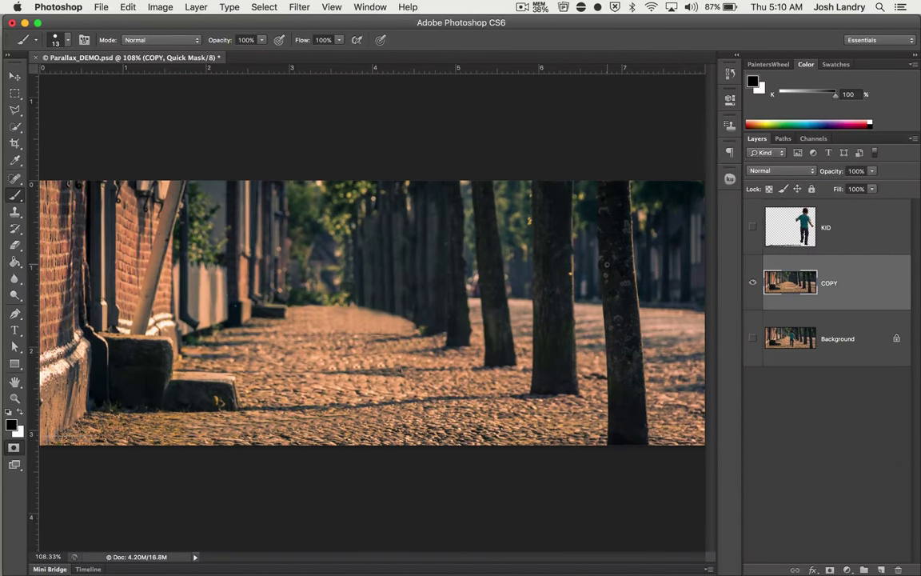
key(q)
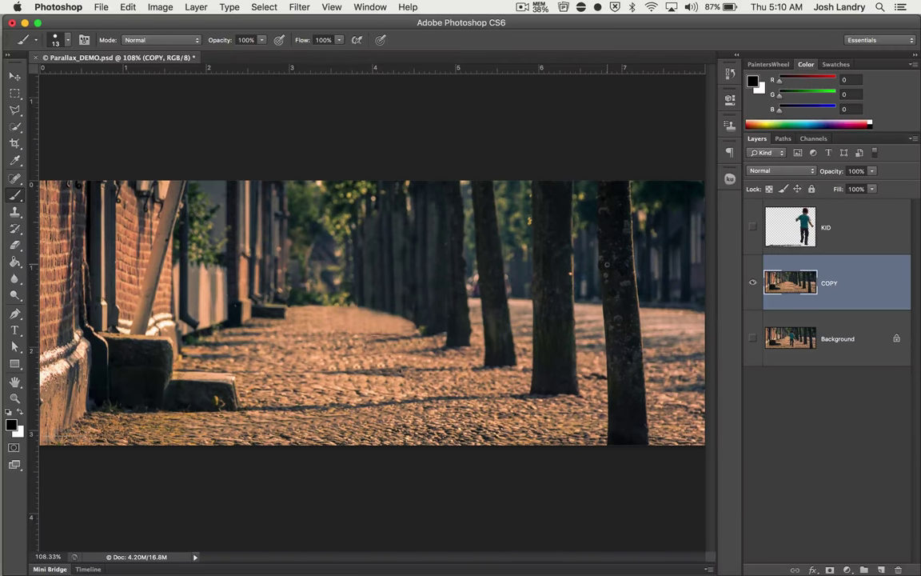
key(q)
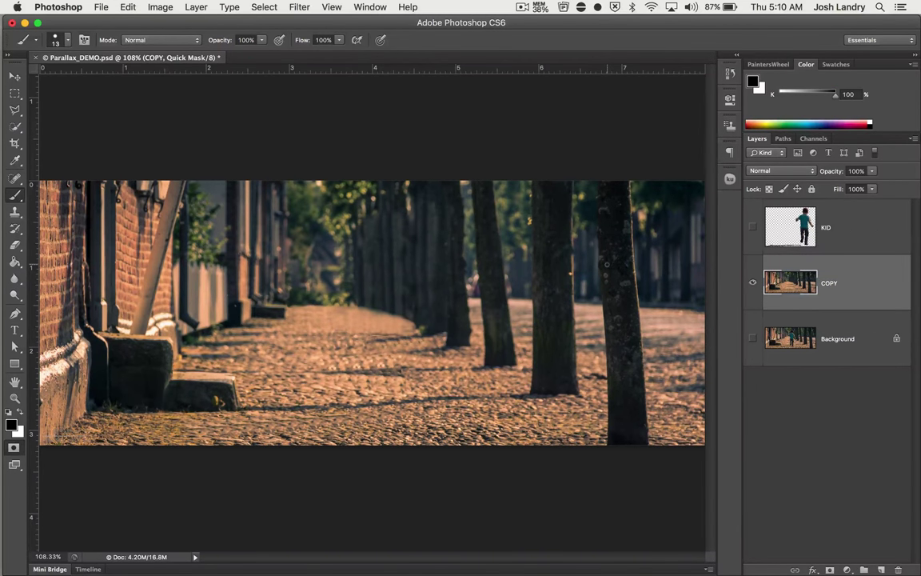
Step: Paint the Quick Mask over the whole foremost tree trunk, enlarging the brush to 45 px, and convert the mask to a selection
key(bracketright)
mouse_move(610, 225)
mouse_down()
mouse_move(615, 270)
mouse_move(614, 192)
mouse_move(600, 178)
mouse_up()
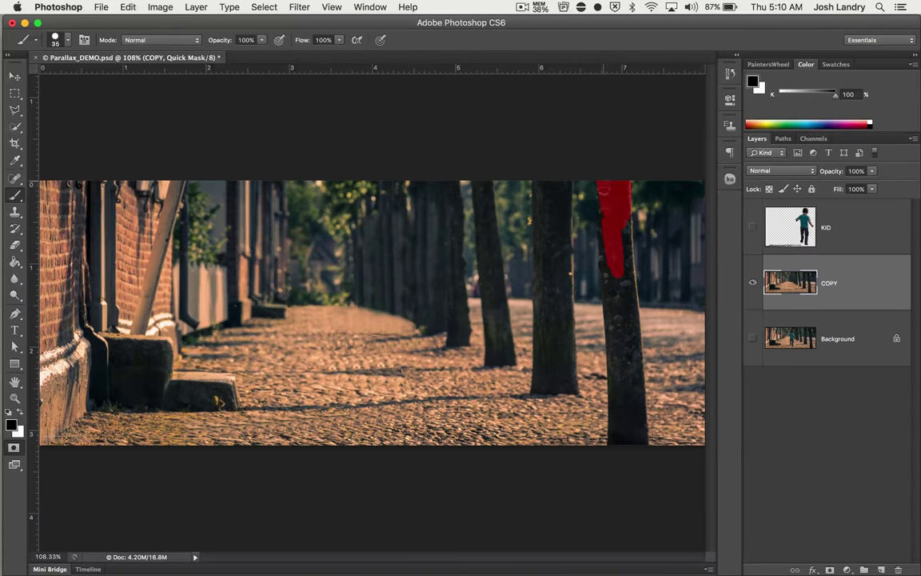
mouse_move(612, 222)
mouse_down()
mouse_move(627, 255)
mouse_move(625, 305)
mouse_up()
key(bracketright)
key(bracketright)
mouse_move(621, 221)
mouse_down()
mouse_move(640, 408)
mouse_move(627, 436)
mouse_up()
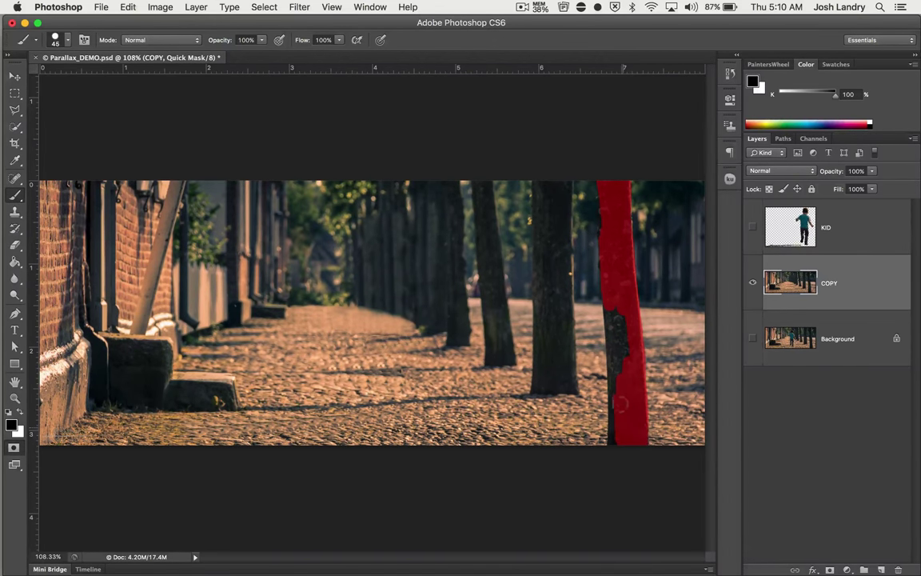
drag(619, 316, 621, 364)
drag(611, 297, 615, 435)
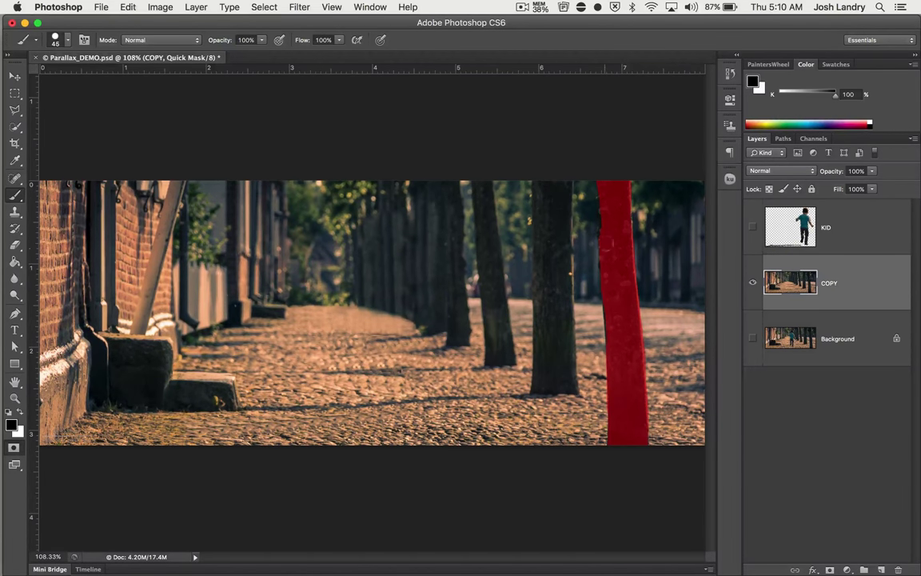
drag(604, 180, 621, 312)
key(q)
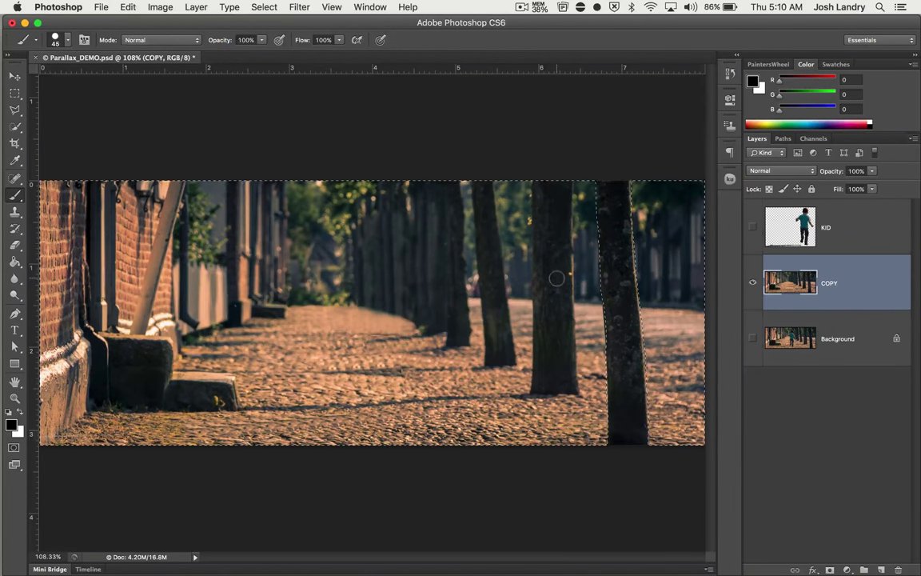
Step: Invert the selection so only the foremost trunk is selected, and save it as a new channel named "Tree 1"
click(261, 8)
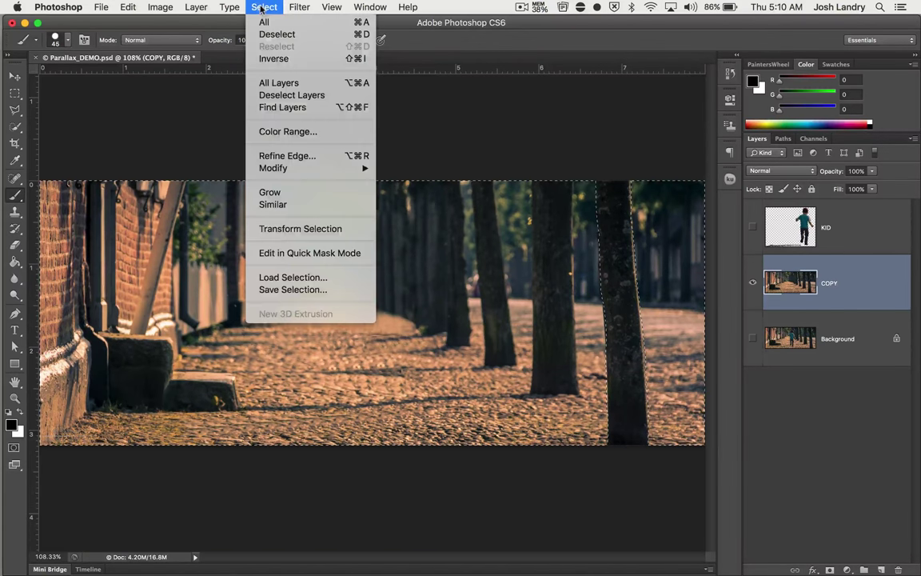
click(243, 59)
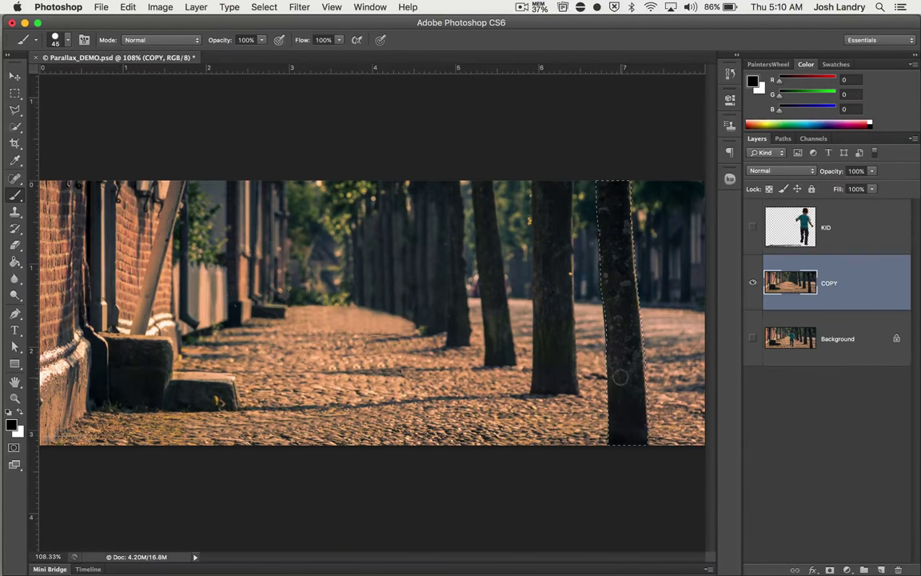
click(261, 7)
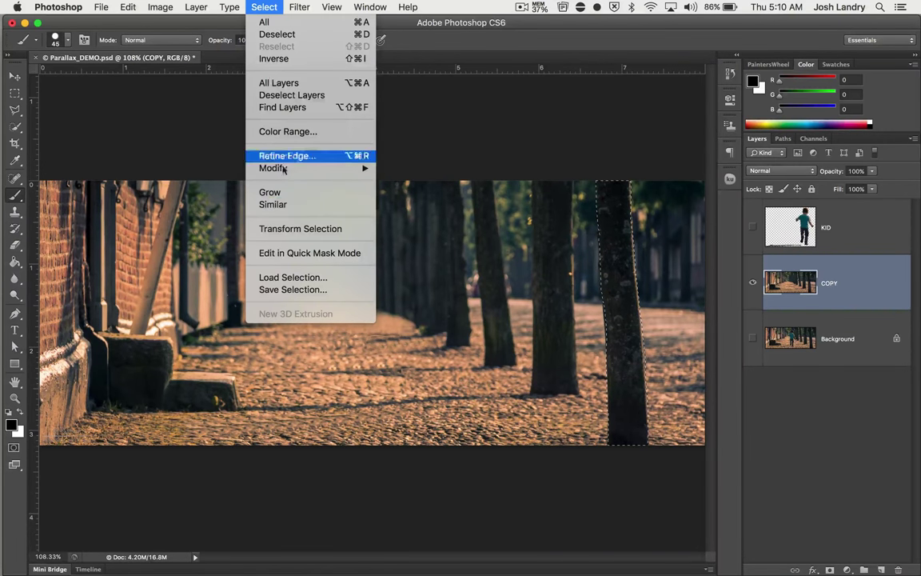
click(281, 291)
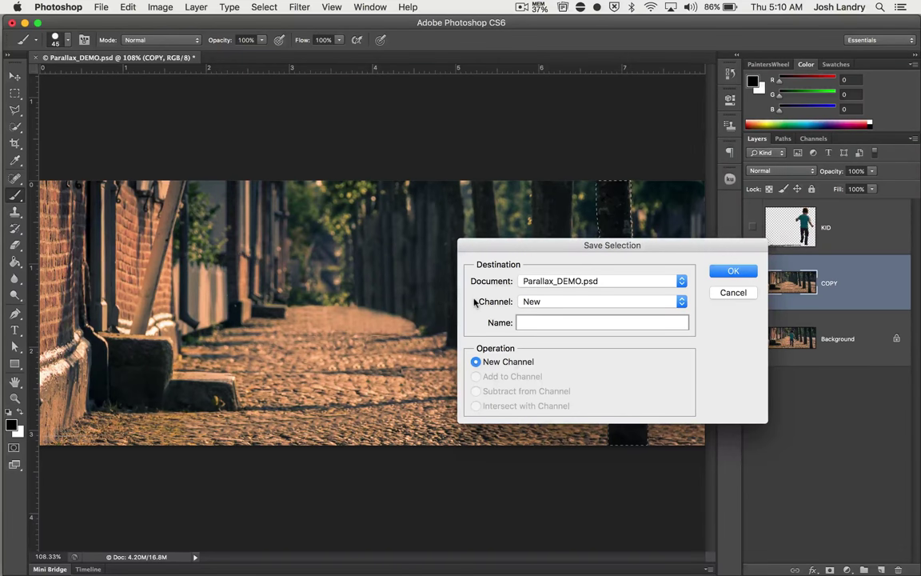
text(Tree 1)
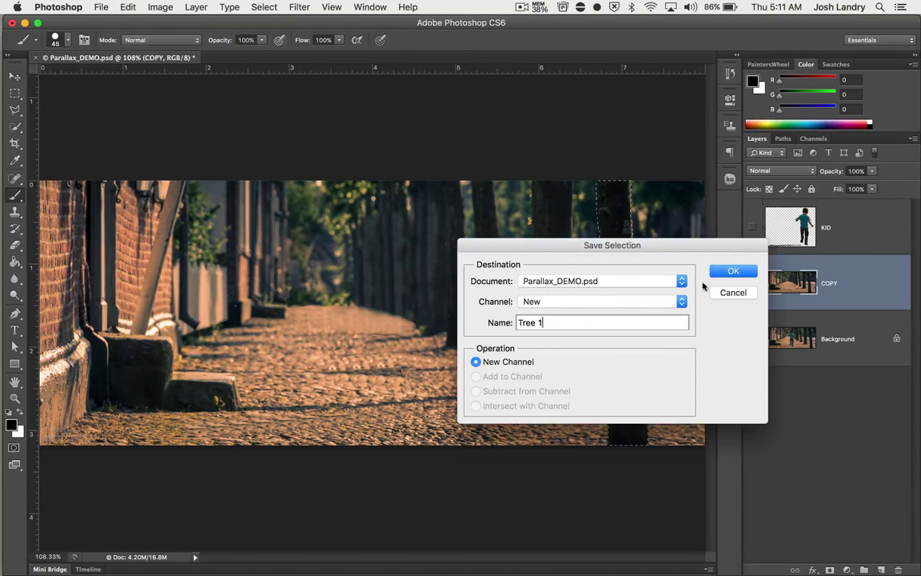
click(719, 272)
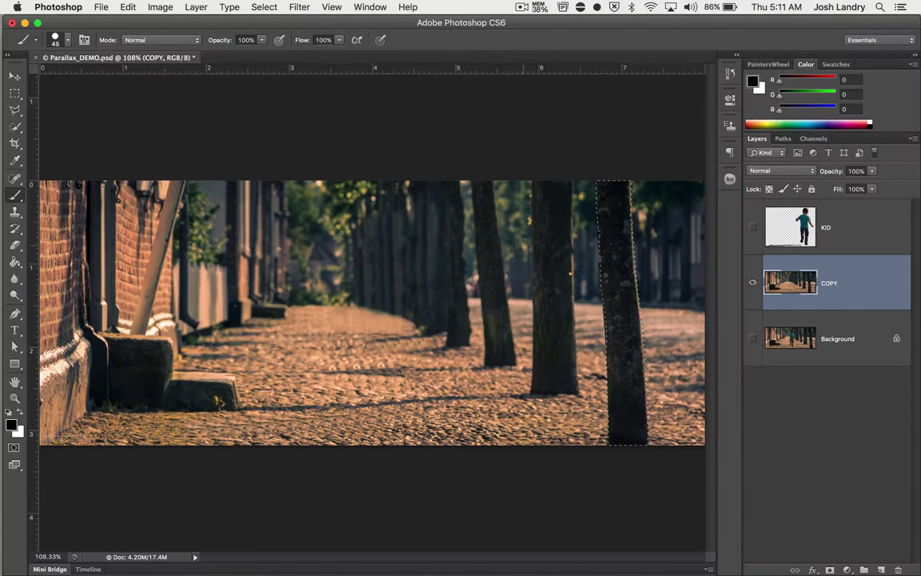
Step: Copy the selected trunk to a new layer, name it "Tree 1" and hide it
key(super+j)
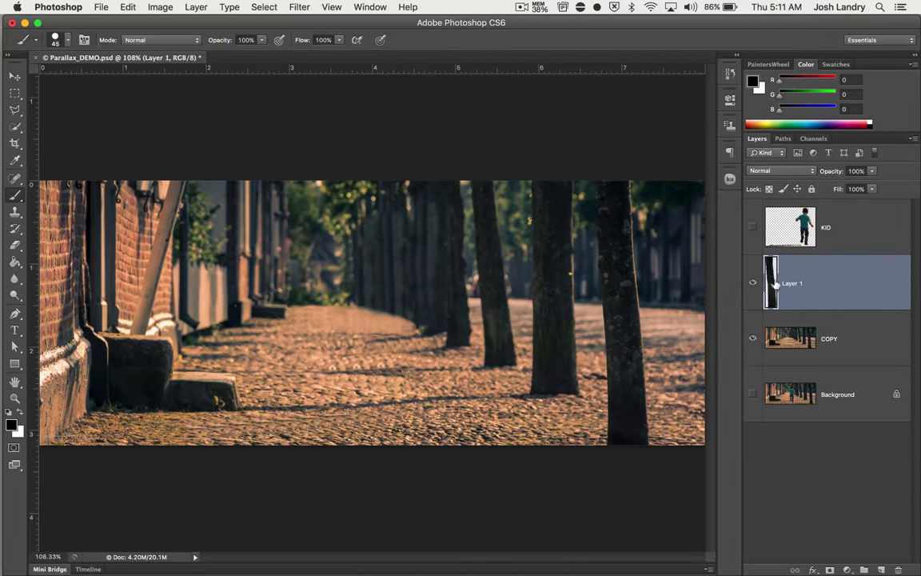
double_click(791, 284)
text(Tree)
key(Return)
click(752, 284)
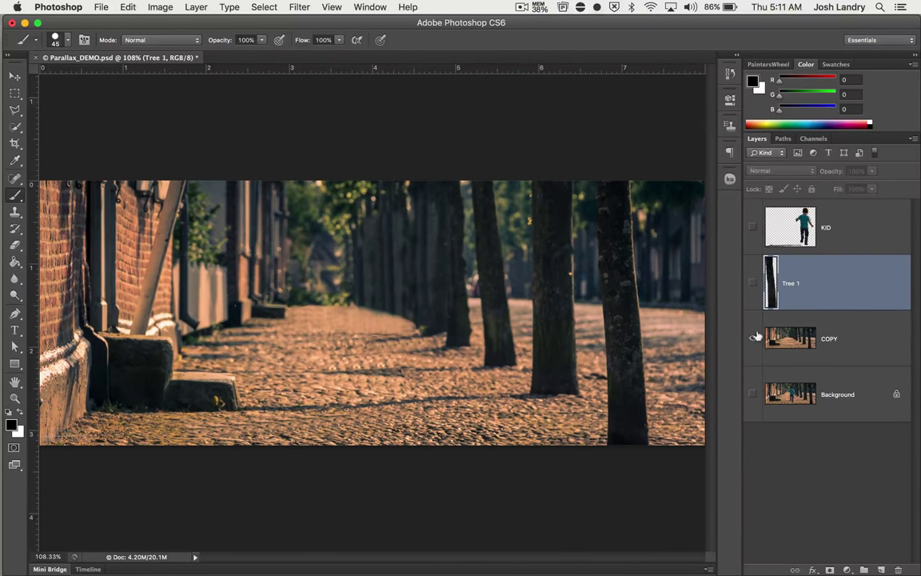
Step: Set up the Clone Stamp on the COPY layer with a 50 px brush and 83% opacity, sampling the foliage beside the foremost trunk
click(834, 340)
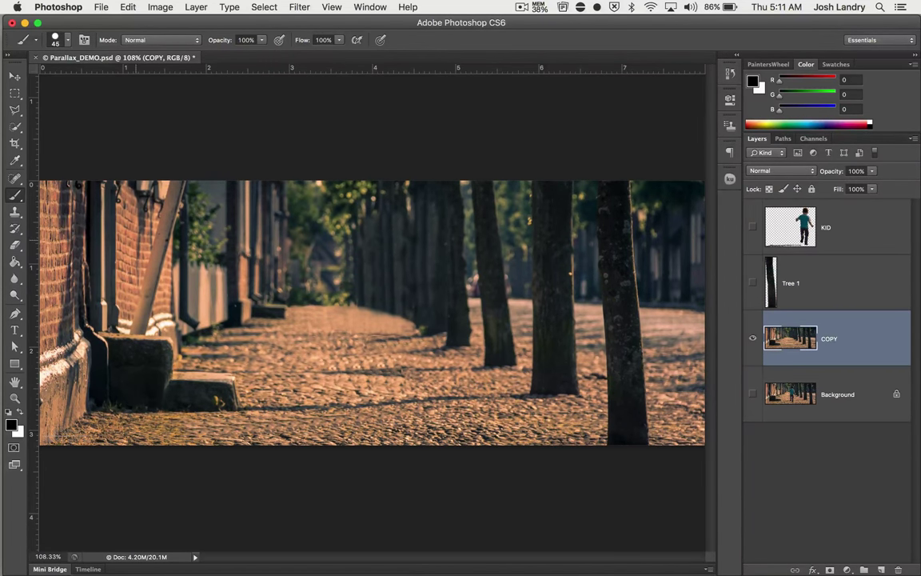
click(13, 212)
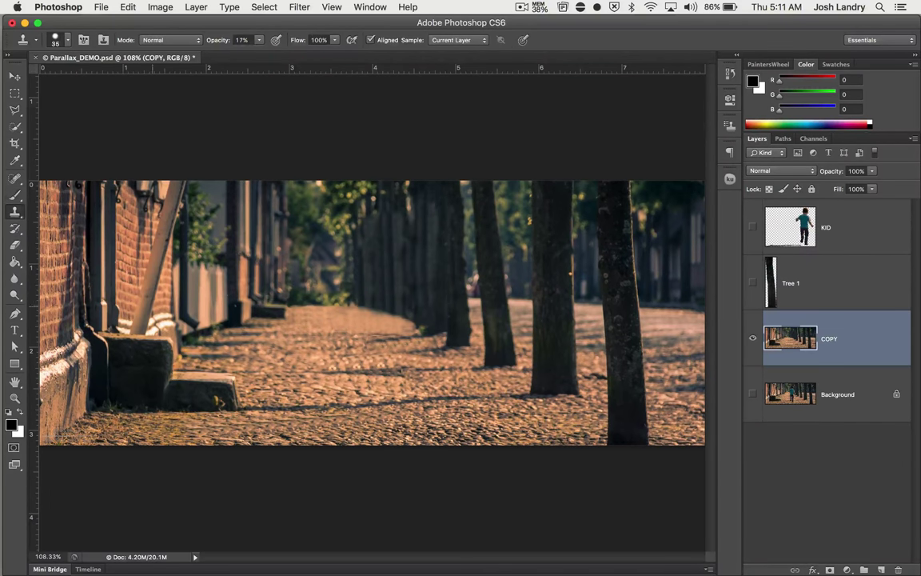
alt+click(649, 195)
key(bracketright)
key(bracketright)
key(bracketright)
drag(259, 41, 301, 56)
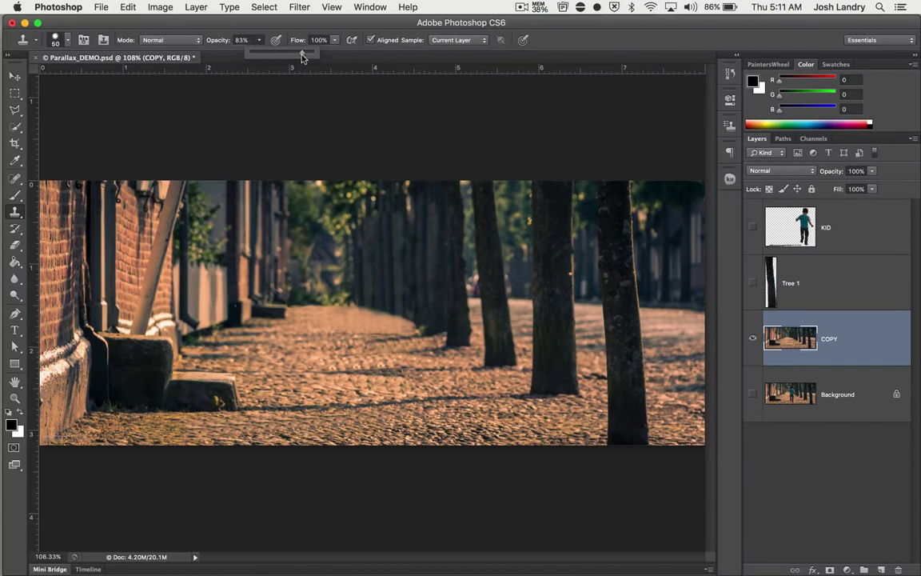
Step: Clone the background trees over the upper part of the foremost trunk, down to the far edge of the street
mouse_move(628, 186)
mouse_down()
mouse_move(605, 204)
mouse_move(658, 232)
mouse_move(633, 224)
mouse_move(637, 235)
mouse_move(599, 215)
mouse_up()
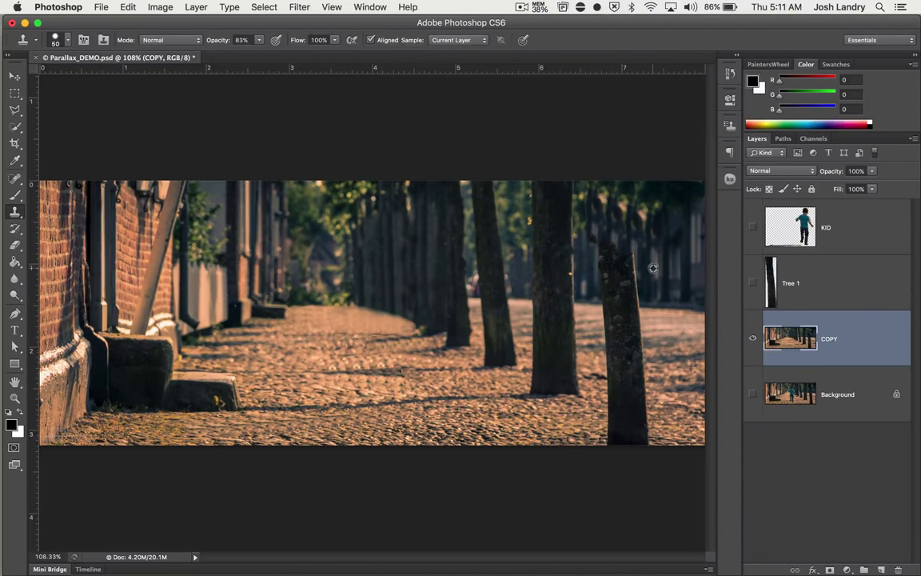
mouse_move(653, 268)
mouse_down()
mouse_move(628, 277)
mouse_move(622, 256)
mouse_move(634, 288)
mouse_up()
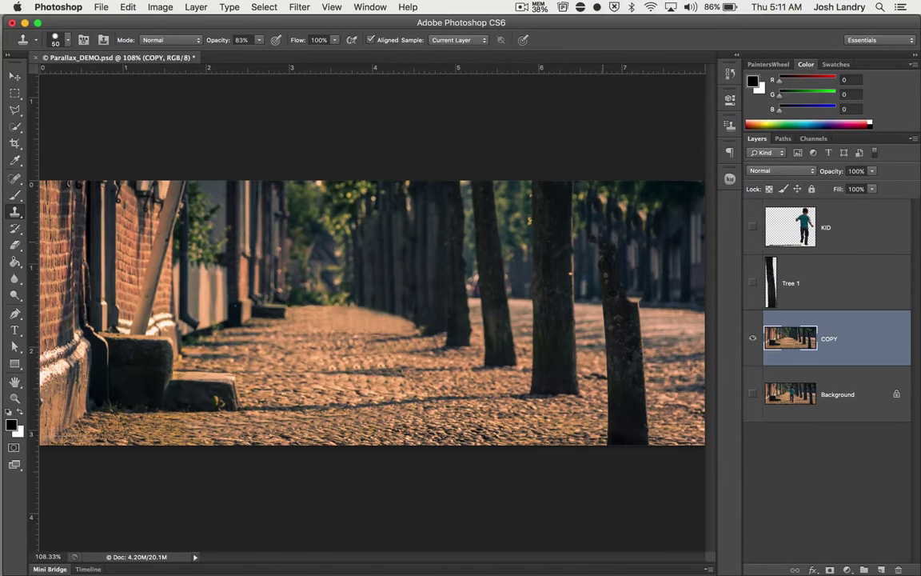
alt+click(592, 258)
drag(611, 238, 616, 291)
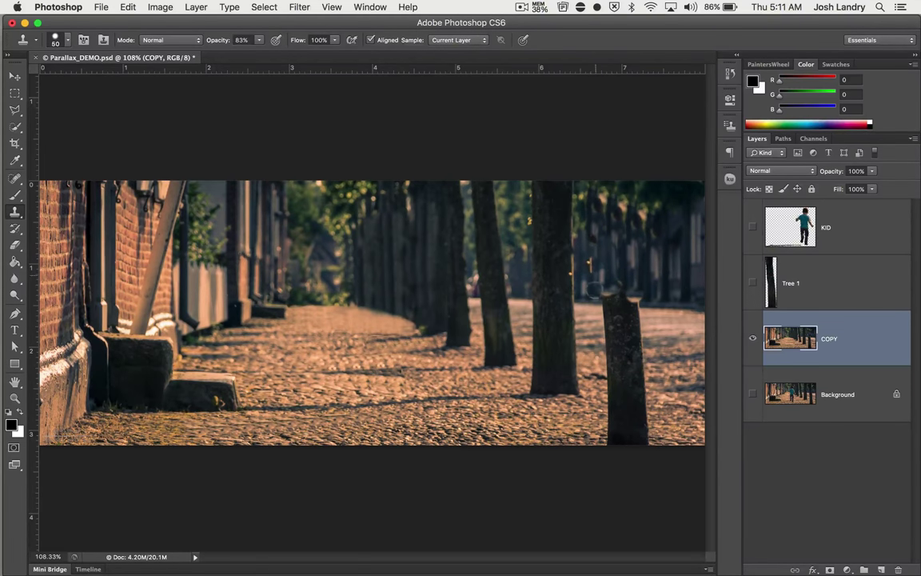
Step: Clone nearby cobblestones over the middle section of the foremost trunk, including the leftover dark piece
alt+click(657, 324)
mouse_move(639, 322)
mouse_down()
mouse_move(642, 331)
mouse_move(641, 320)
mouse_move(608, 314)
mouse_move(625, 332)
mouse_move(608, 307)
mouse_up()
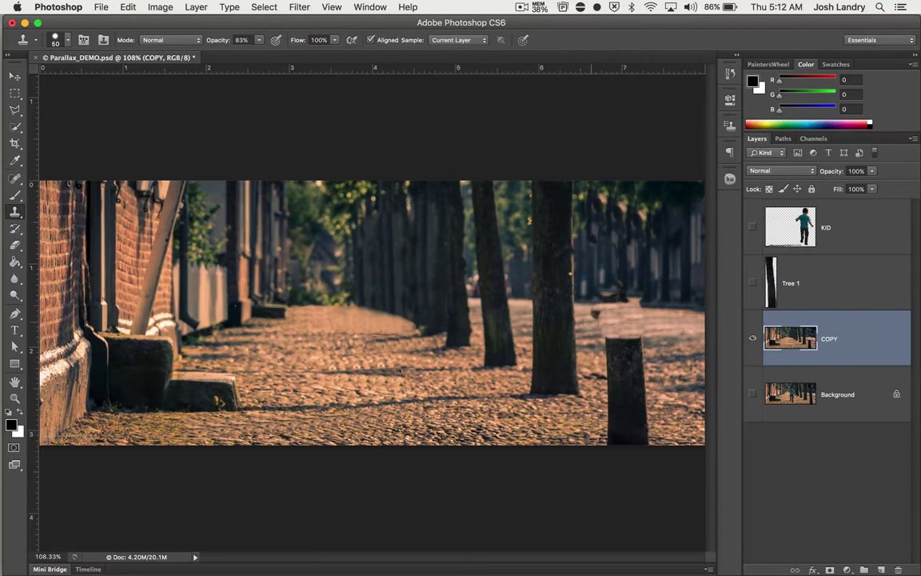
mouse_move(642, 344)
mouse_down()
mouse_move(614, 350)
mouse_move(670, 351)
mouse_move(609, 347)
mouse_up()
alt+click(679, 346)
alt+click(692, 380)
drag(645, 376, 634, 382)
drag(557, 338, 548, 348)
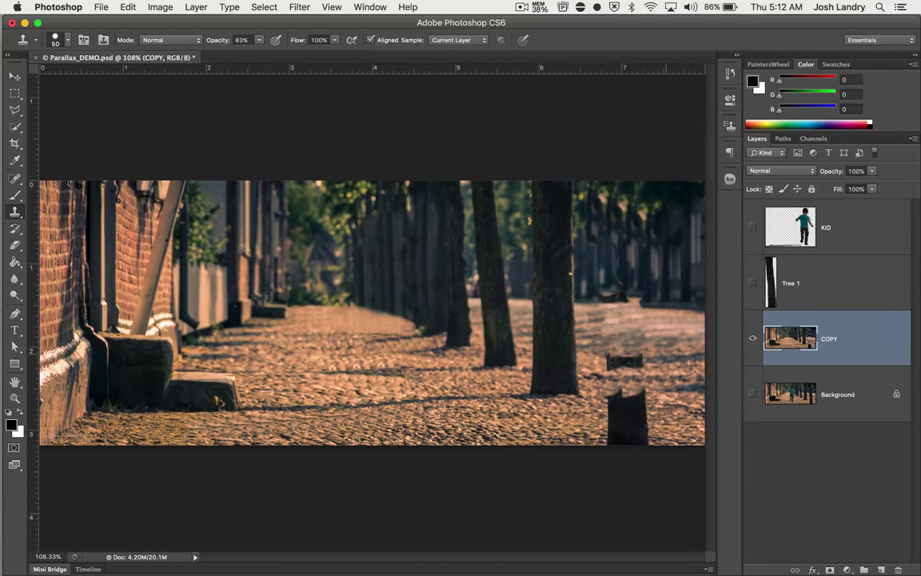
drag(638, 361, 609, 365)
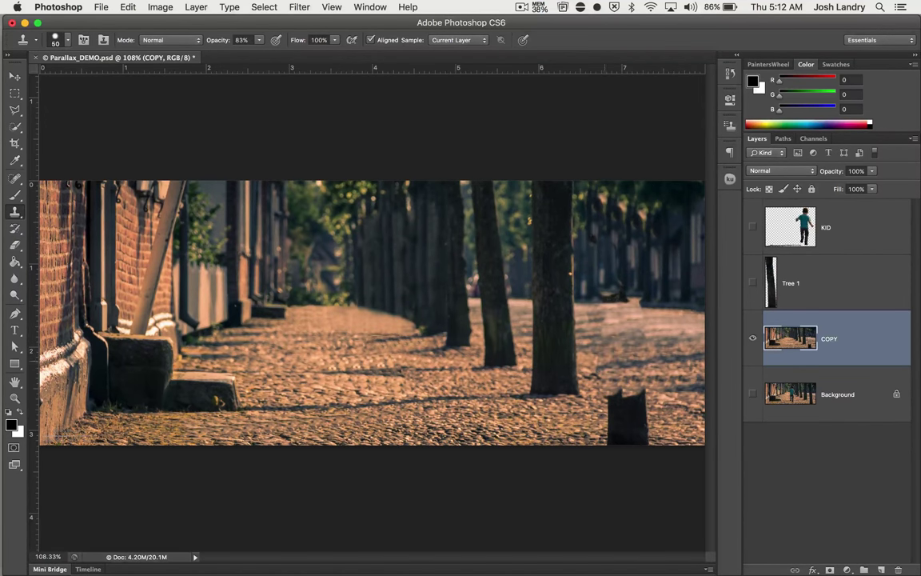
Step: Enlarge the Clone Stamp brush to 70 px and clone cobblestones over the upper part of the remaining stump
key(bracketright)
key(bracketright)
drag(632, 398, 608, 405)
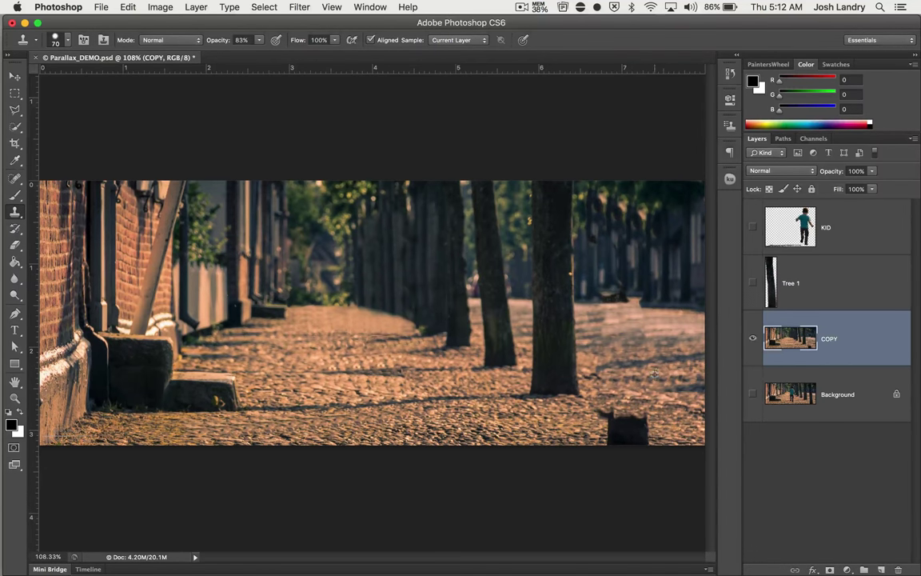
click(754, 449)
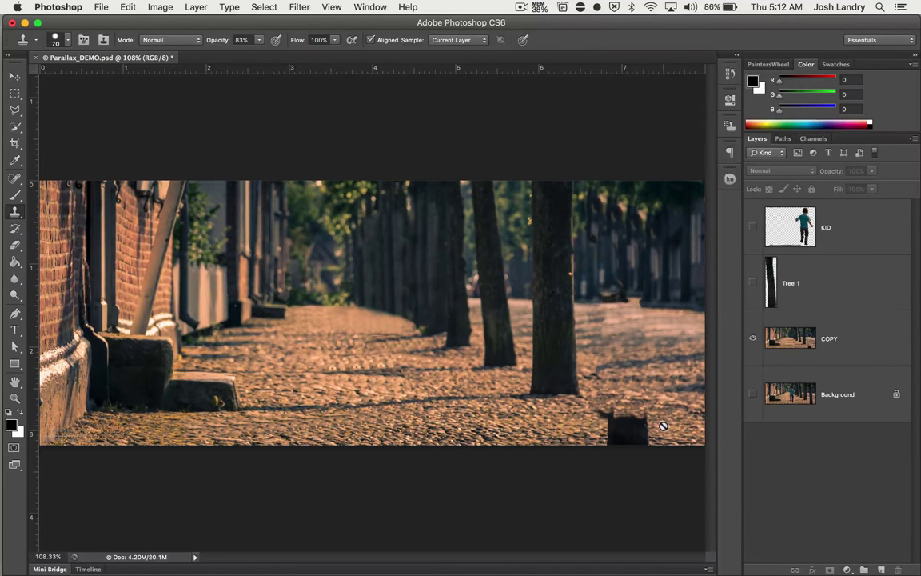
click(670, 432)
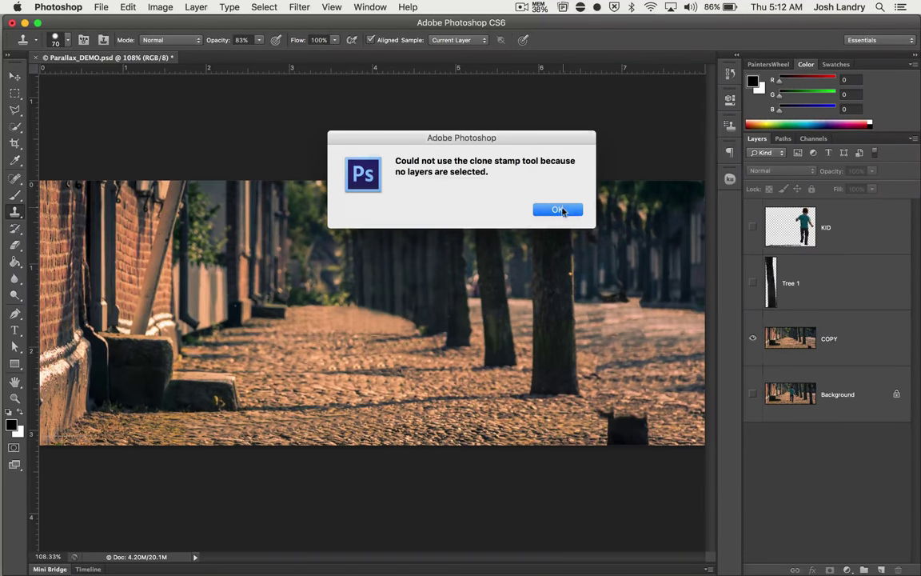
click(558, 208)
alt+click(605, 390)
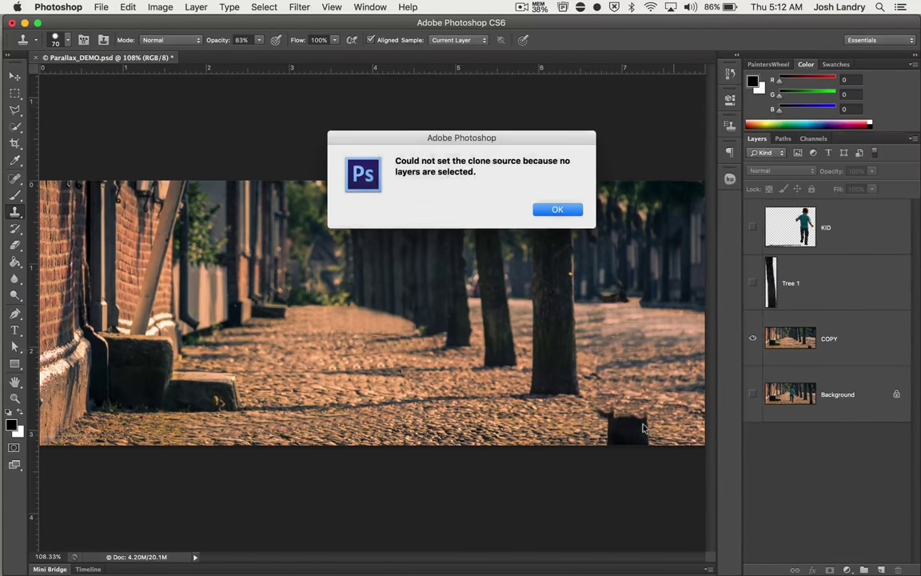
click(554, 209)
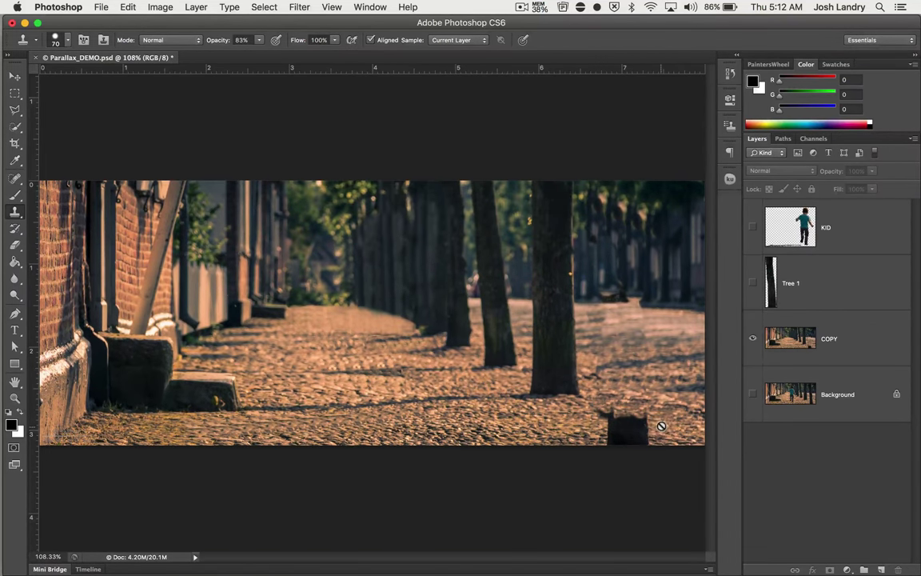
click(845, 330)
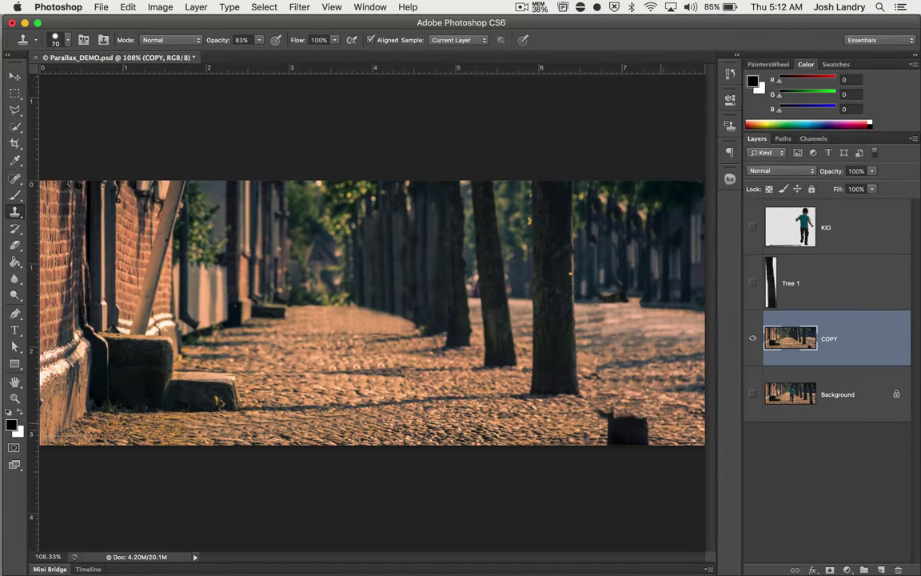
Step: Clone cobblestones over the rest of the stump at the image's lower edge and undo the stray dab on the street
mouse_move(639, 426)
mouse_down()
mouse_move(609, 422)
mouse_move(636, 438)
mouse_move(612, 437)
mouse_up()
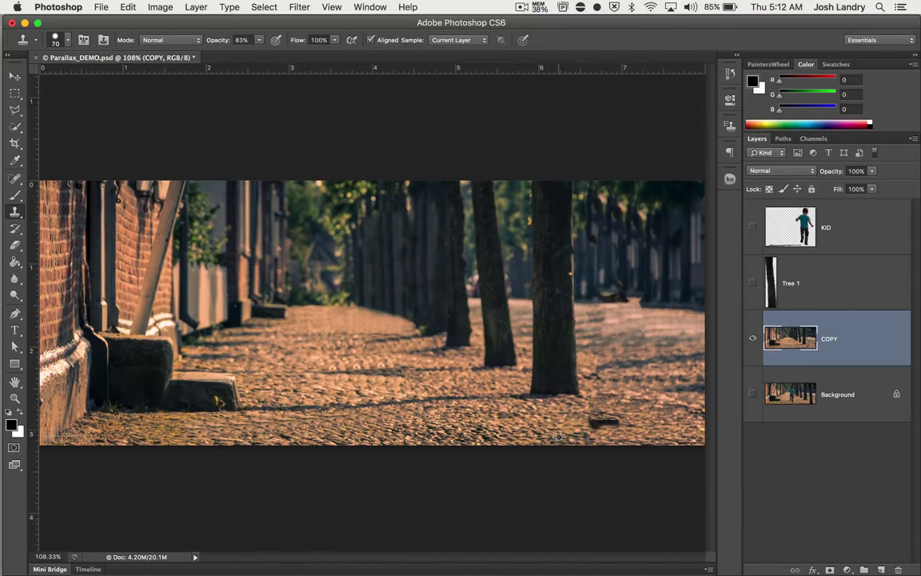
alt+click(560, 425)
drag(577, 425, 616, 417)
click(611, 321)
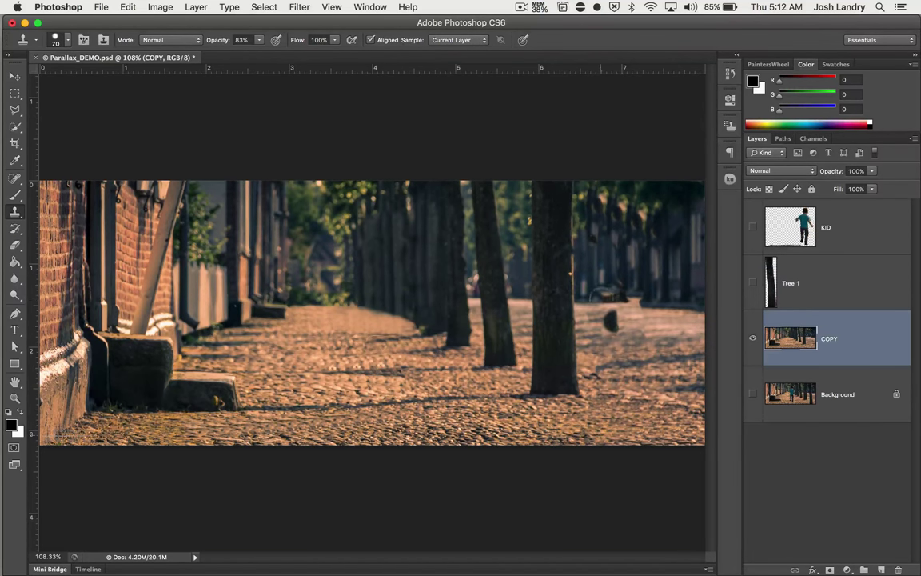
key(super+z)
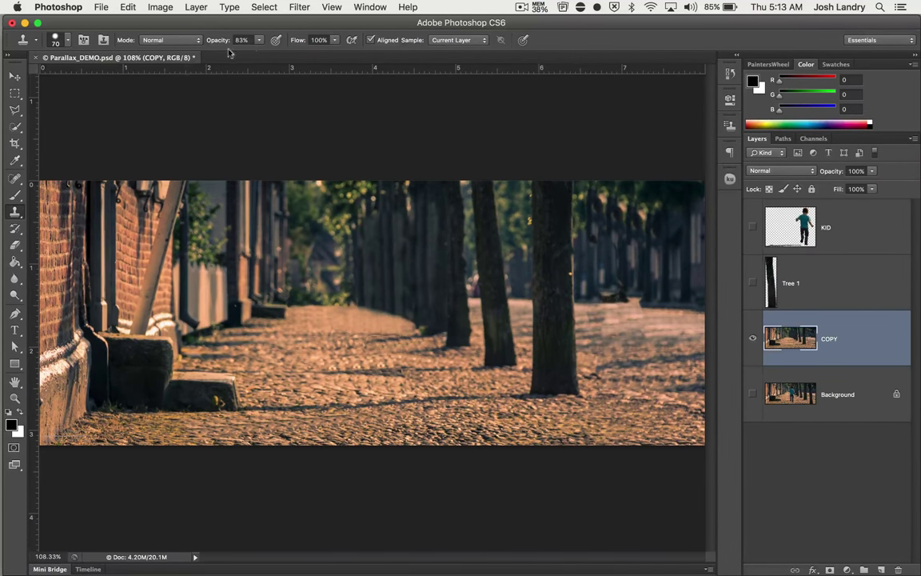
Step: Set the Clone Stamp to 19% opacity with a 70 px round brush at 43% hardness
drag(258, 40, 220, 51)
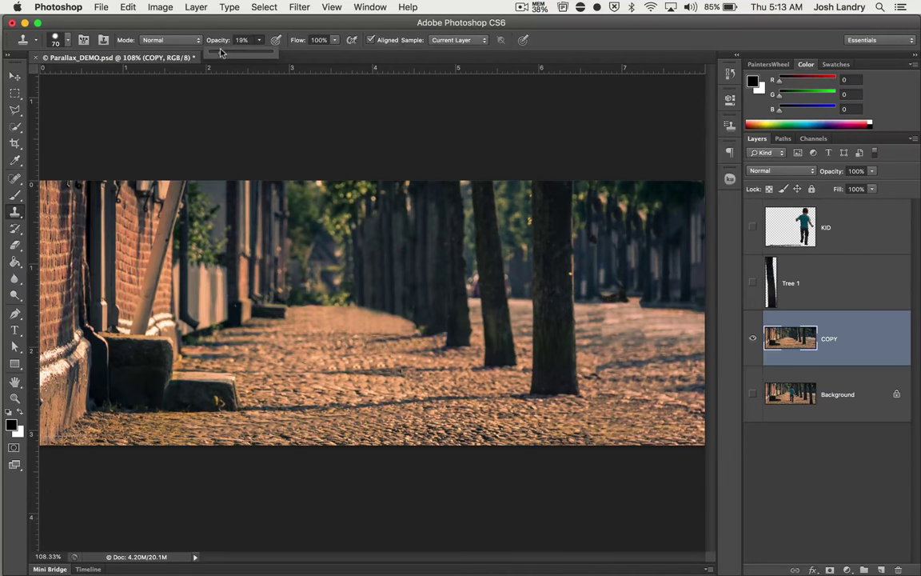
right_click(530, 246)
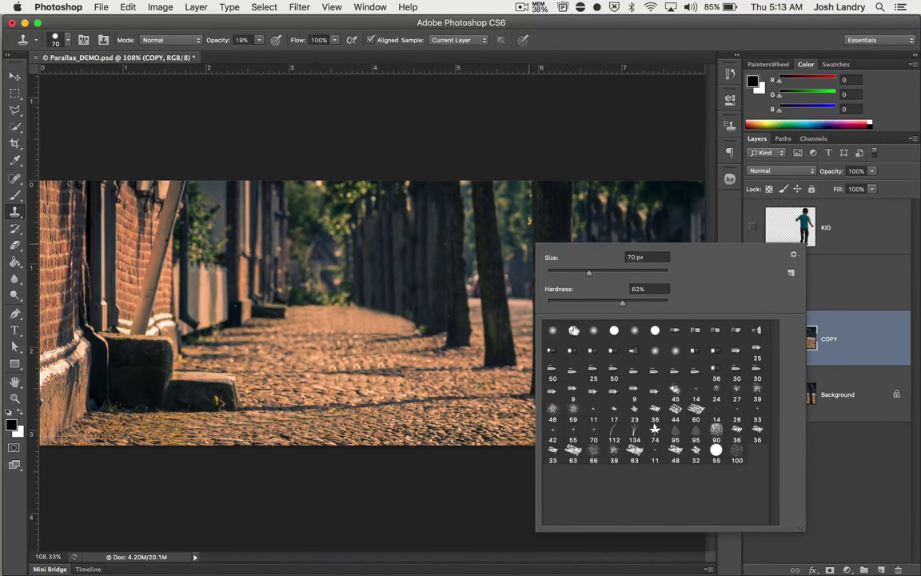
double_click(573, 330)
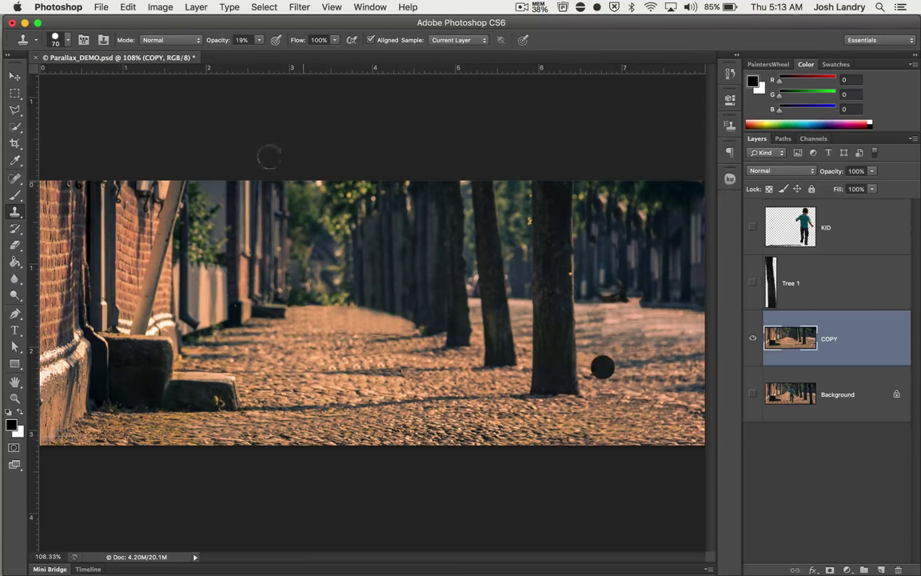
right_click(404, 289)
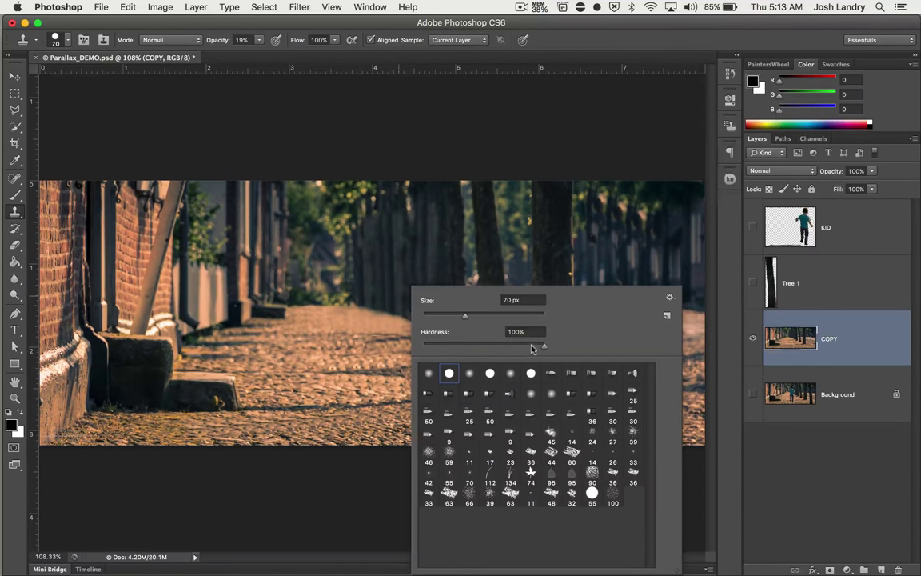
mouse_move(534, 347)
mouse_down()
mouse_move(444, 347)
mouse_move(464, 346)
mouse_up()
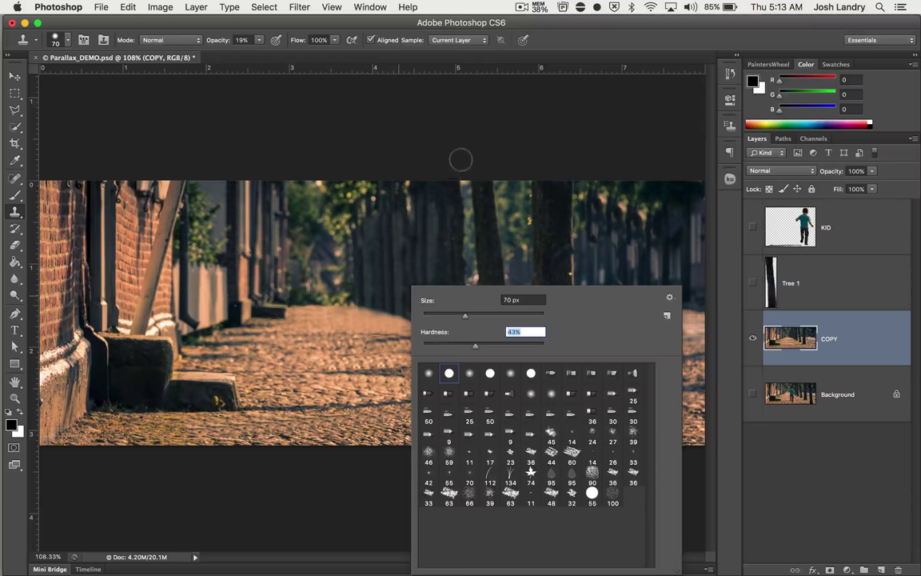
key(Return)
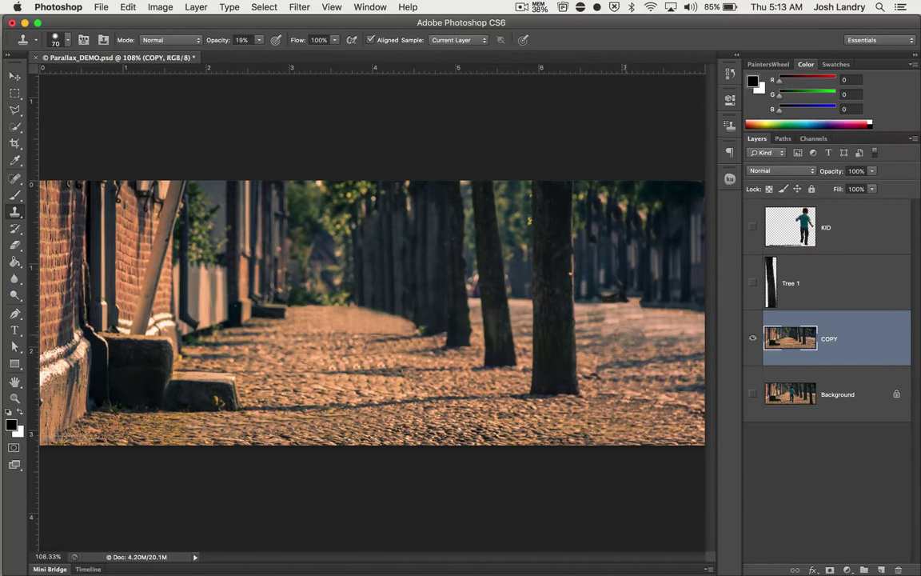
Step: Softly clone over the dark remnants at the far street edge and among the background trees where the trunk stood
alt+click(629, 337)
alt+click(666, 284)
click(644, 293)
mouse_move(634, 289)
mouse_down()
mouse_move(612, 294)
mouse_move(622, 291)
mouse_up()
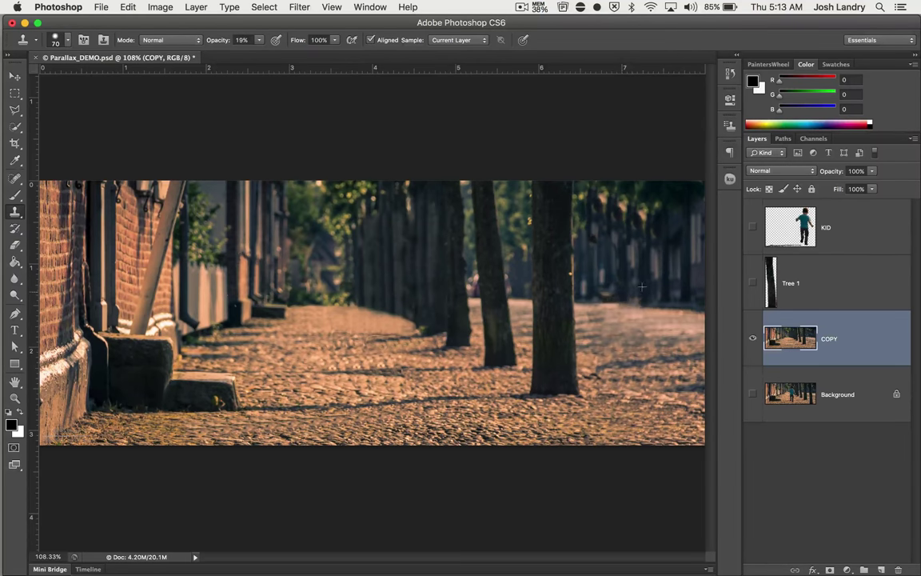
mouse_move(559, 272)
mouse_down()
mouse_move(566, 260)
mouse_move(551, 262)
mouse_up()
mouse_move(665, 268)
mouse_down()
mouse_move(580, 232)
mouse_move(589, 195)
mouse_move(559, 187)
mouse_up()
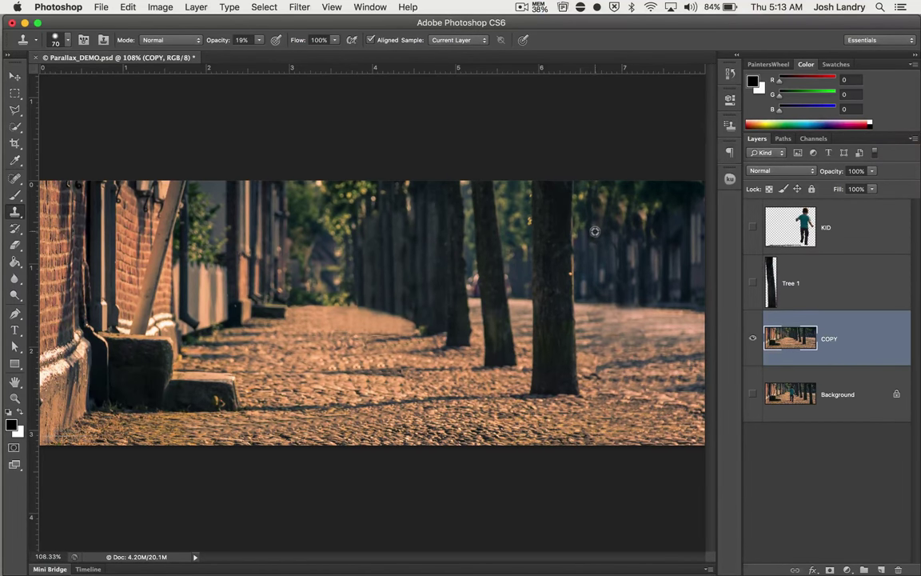
Step: Sample the foliage beside the next trunk, blend it into the background treetops where the foremost trunk stood, and save the document
alt+click(516, 210)
drag(538, 193, 534, 193)
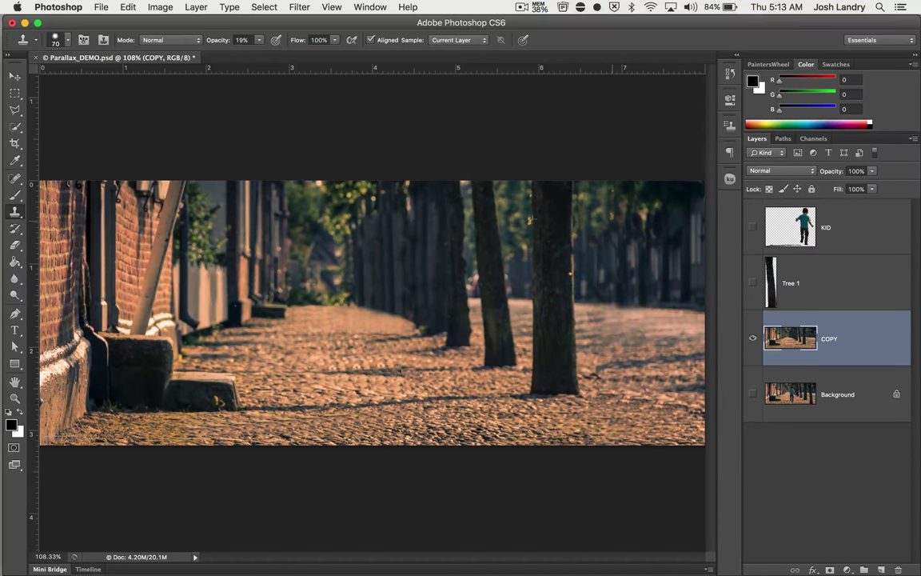
click(574, 209)
click(617, 219)
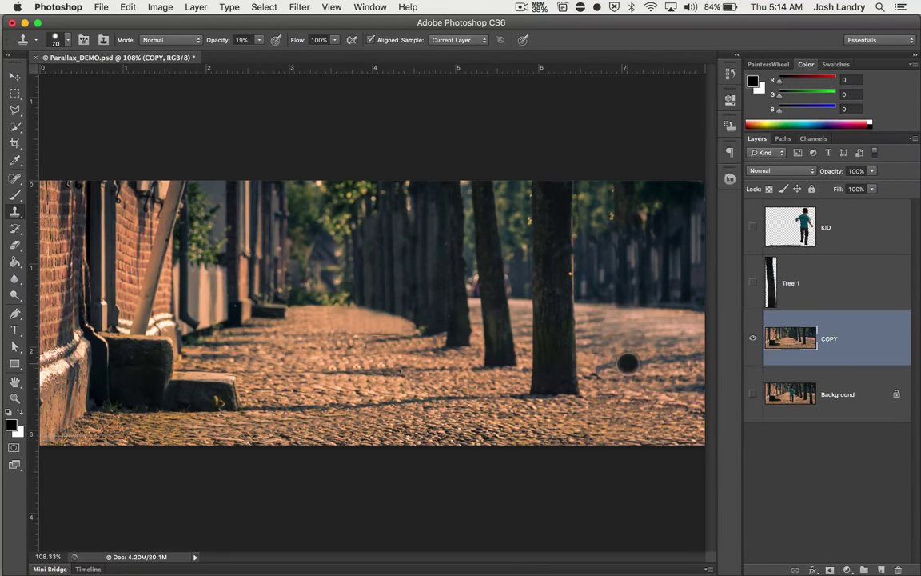
key(super+s)
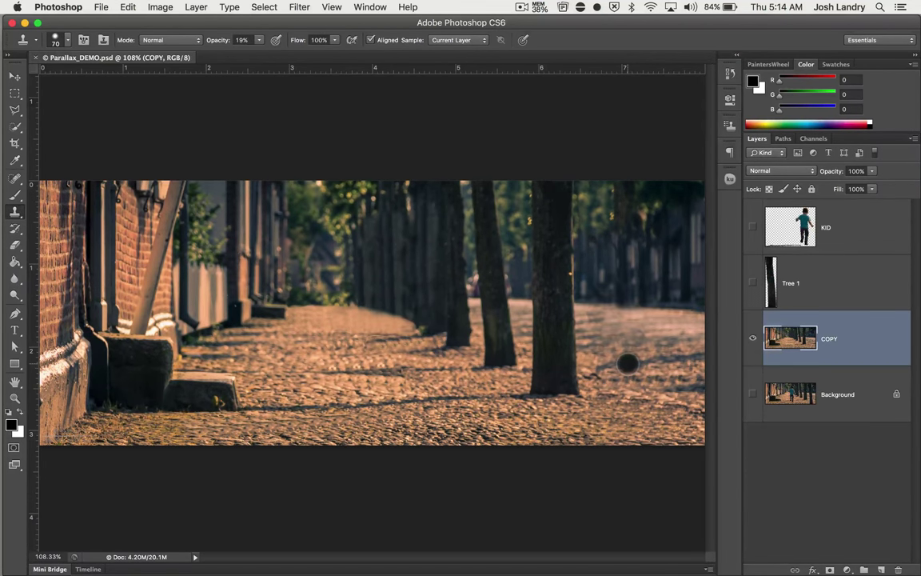